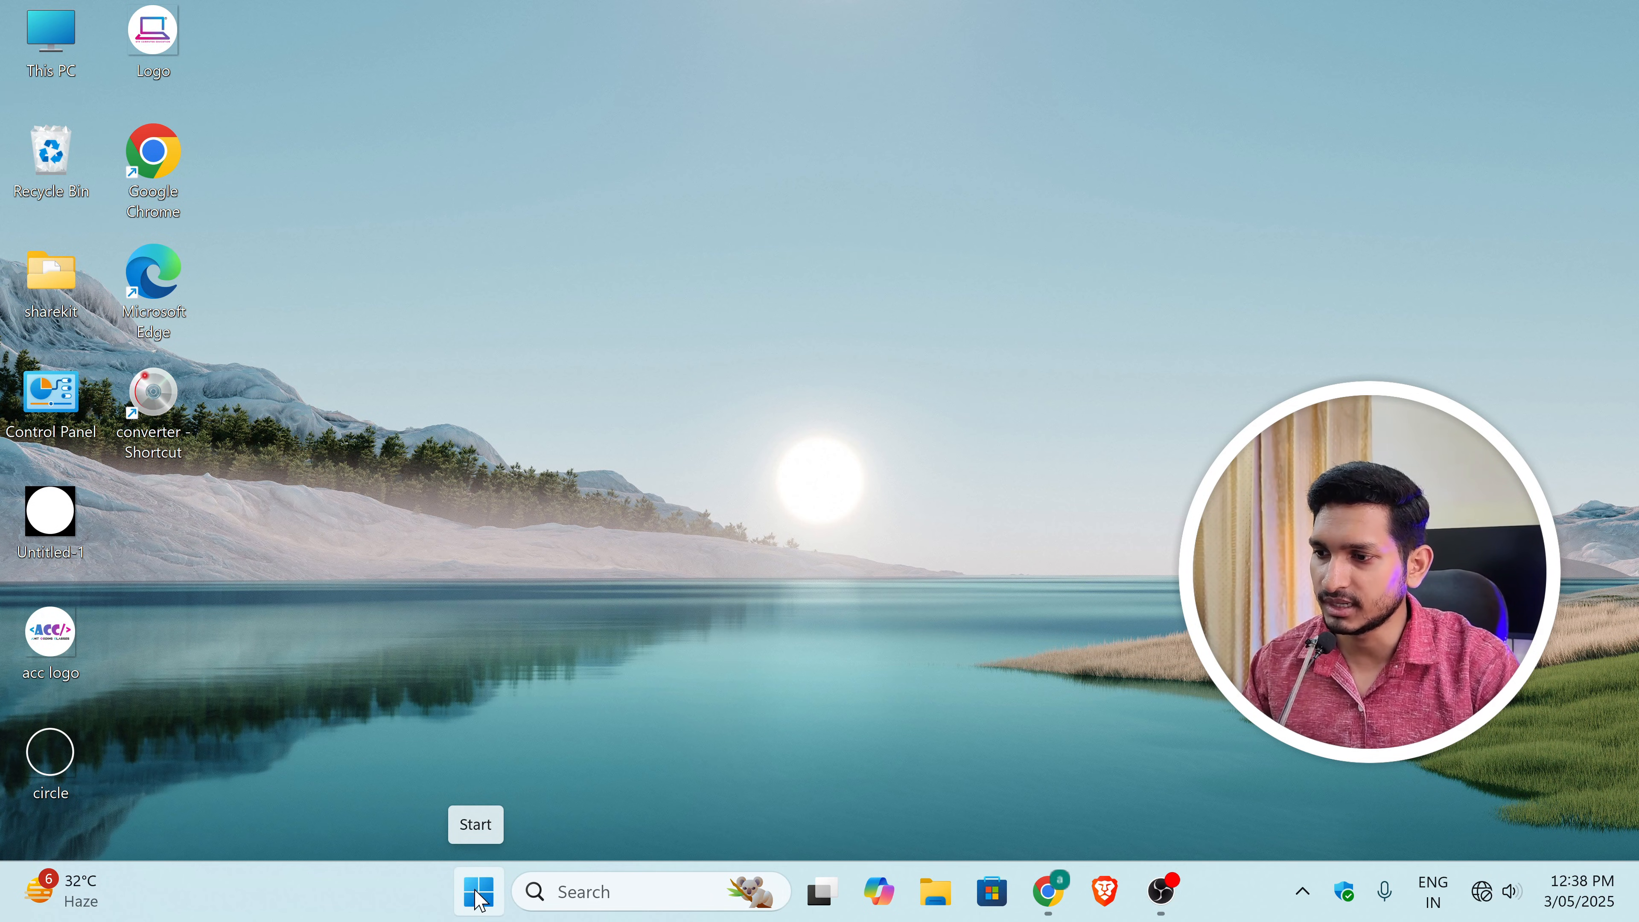
# Step: Open Paint from the full list of installed apps and close it again
pyautogui.click(492, 904)
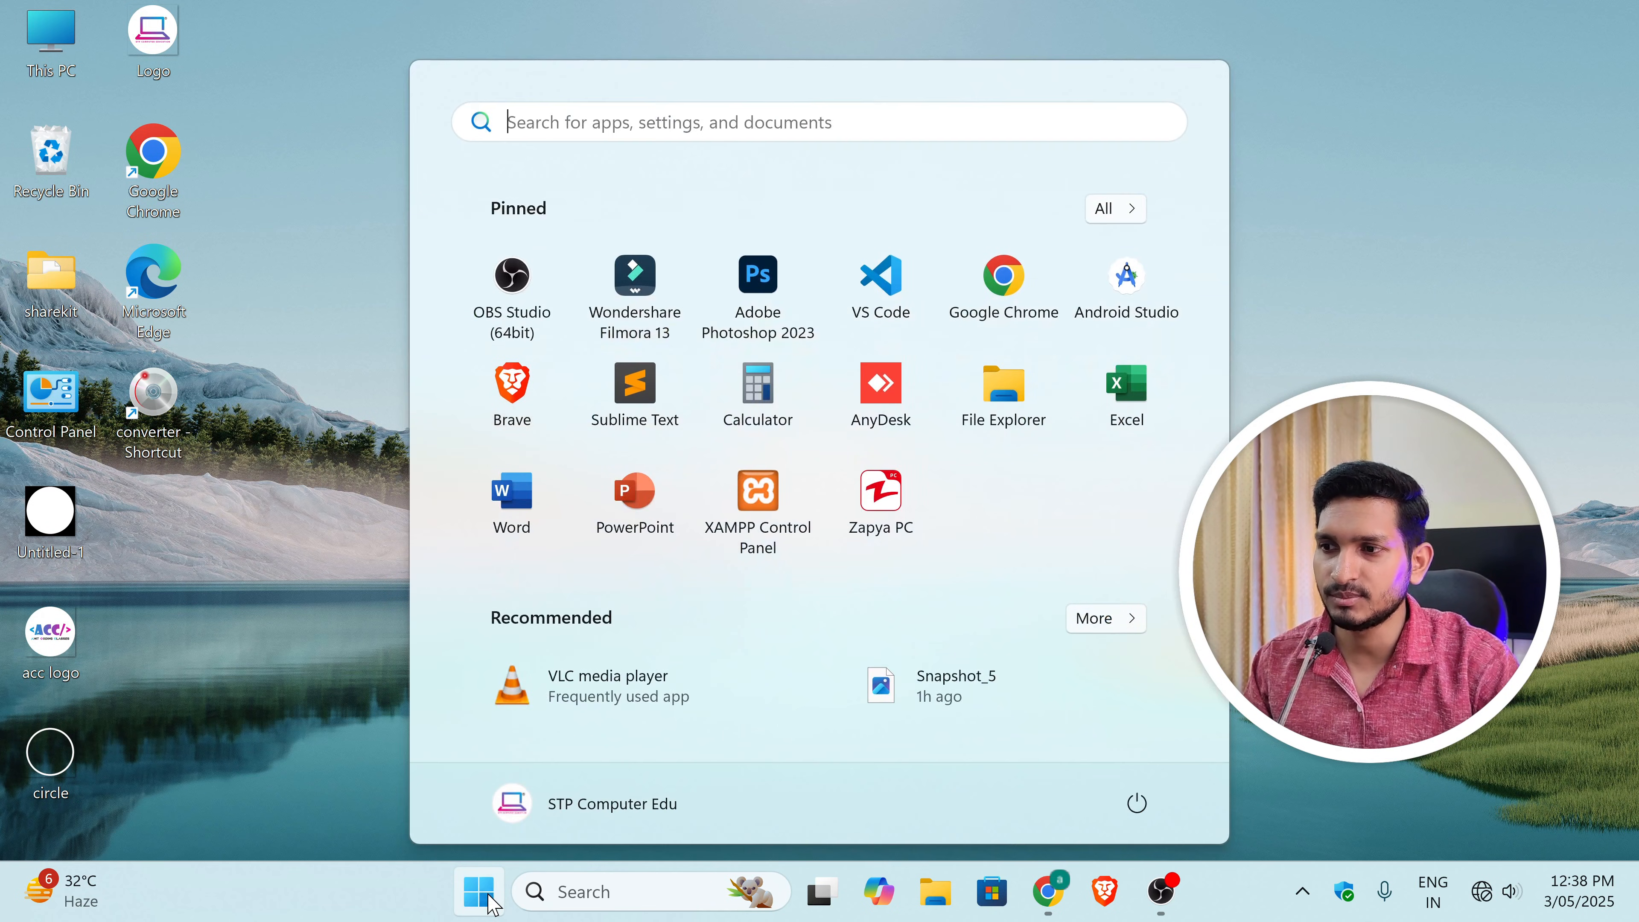
pyautogui.click(1123, 213)
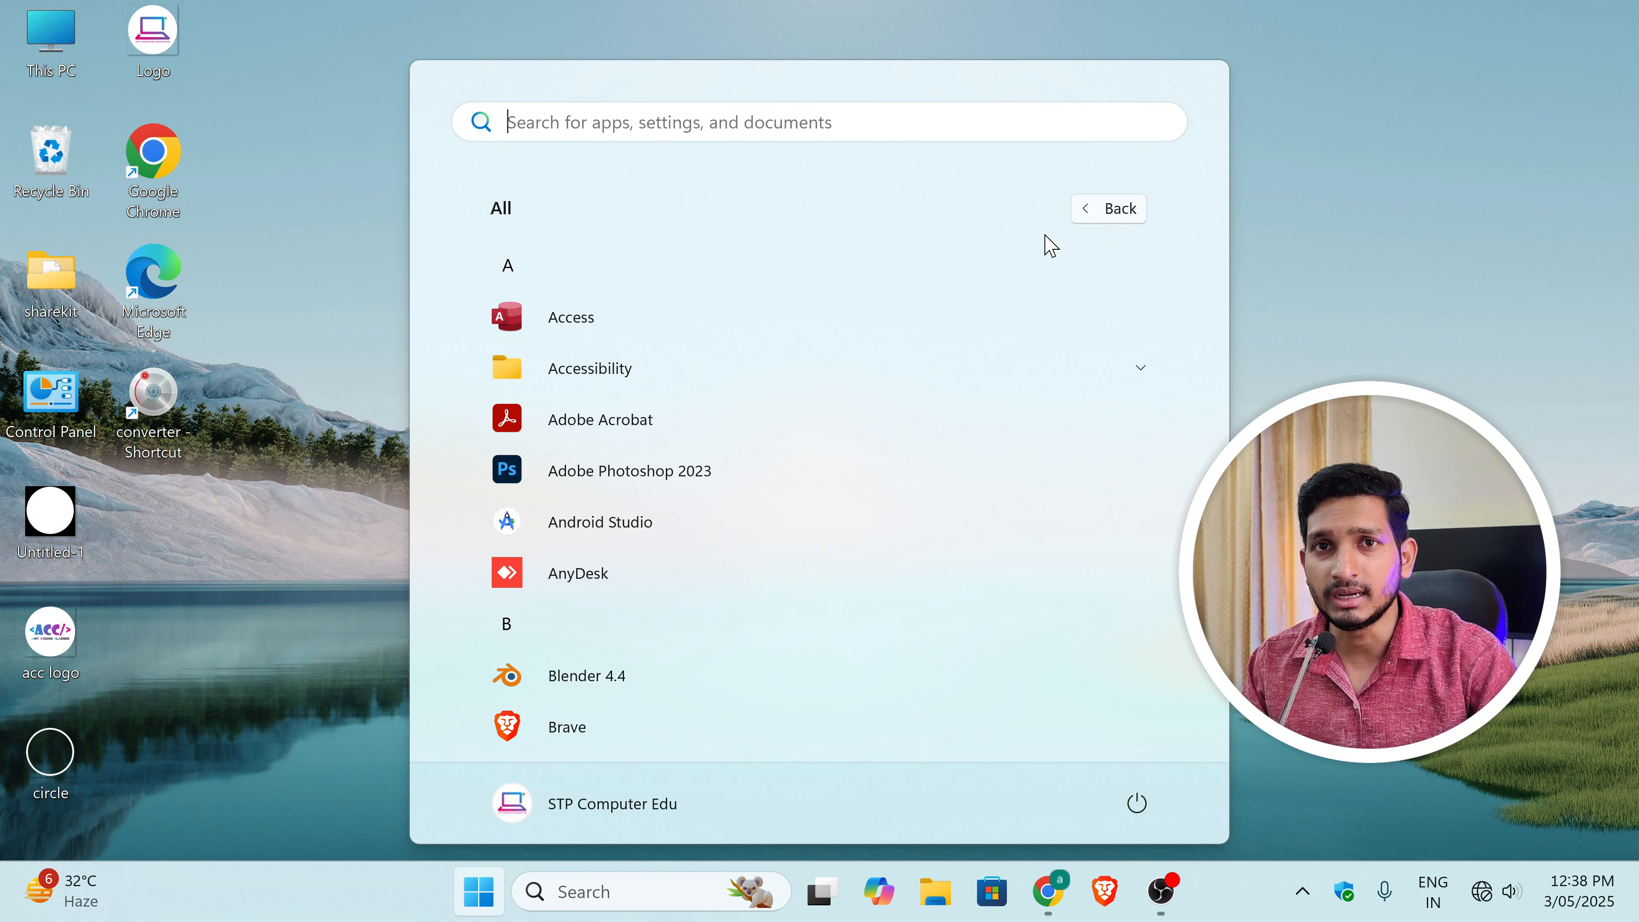
pyautogui.scroll(-2, 633, 362)
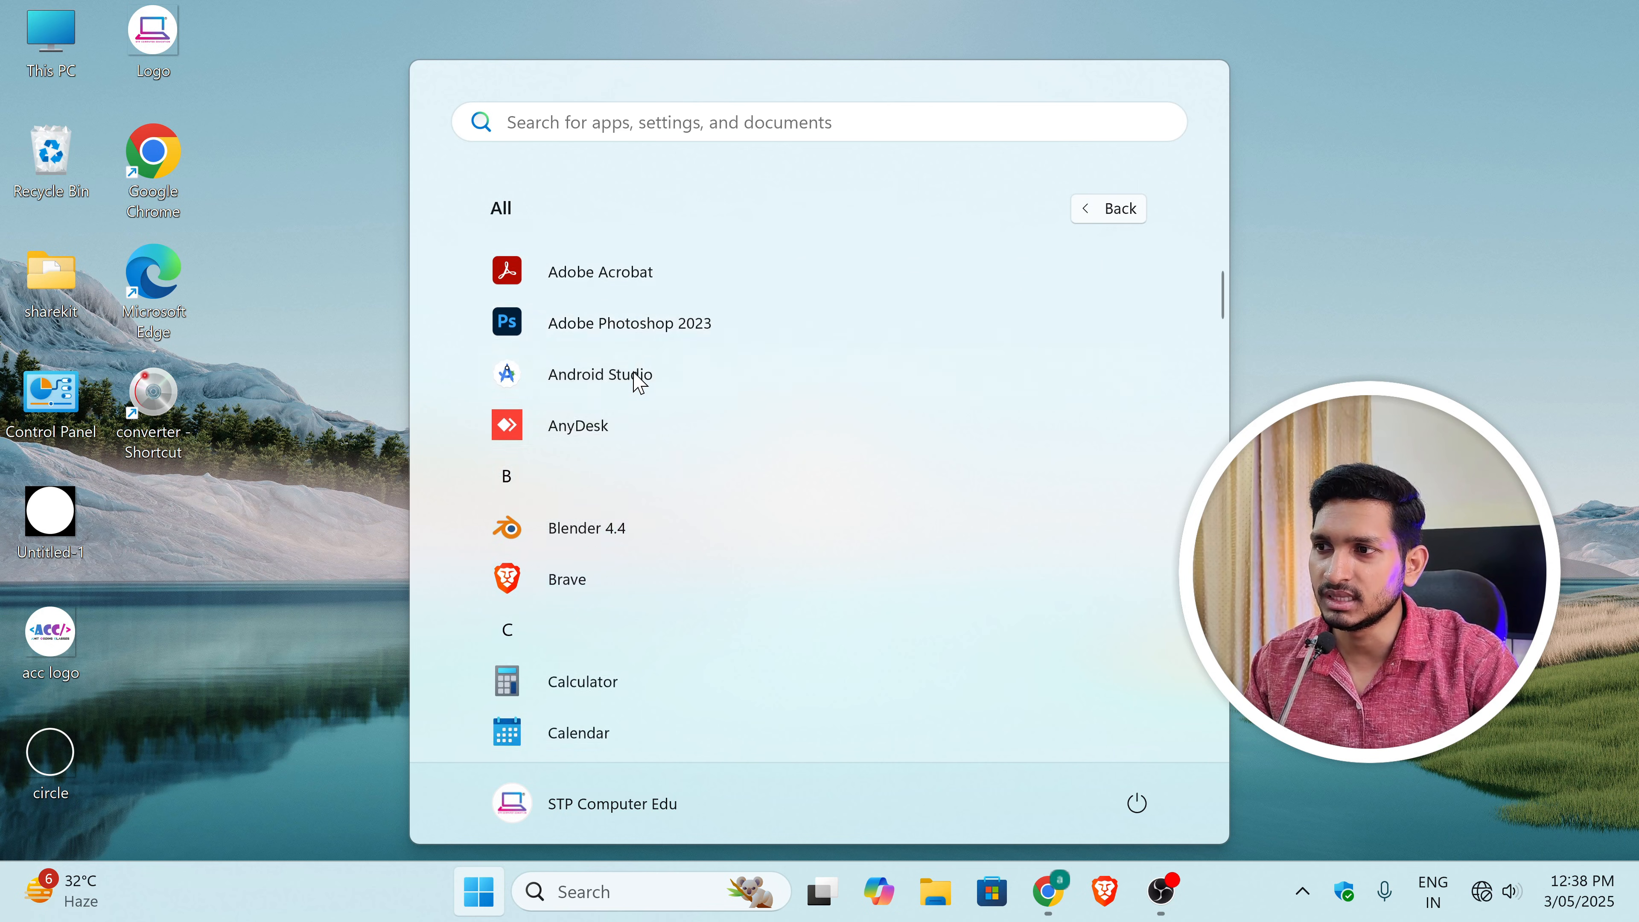
pyautogui.scroll(-8, 639, 387)
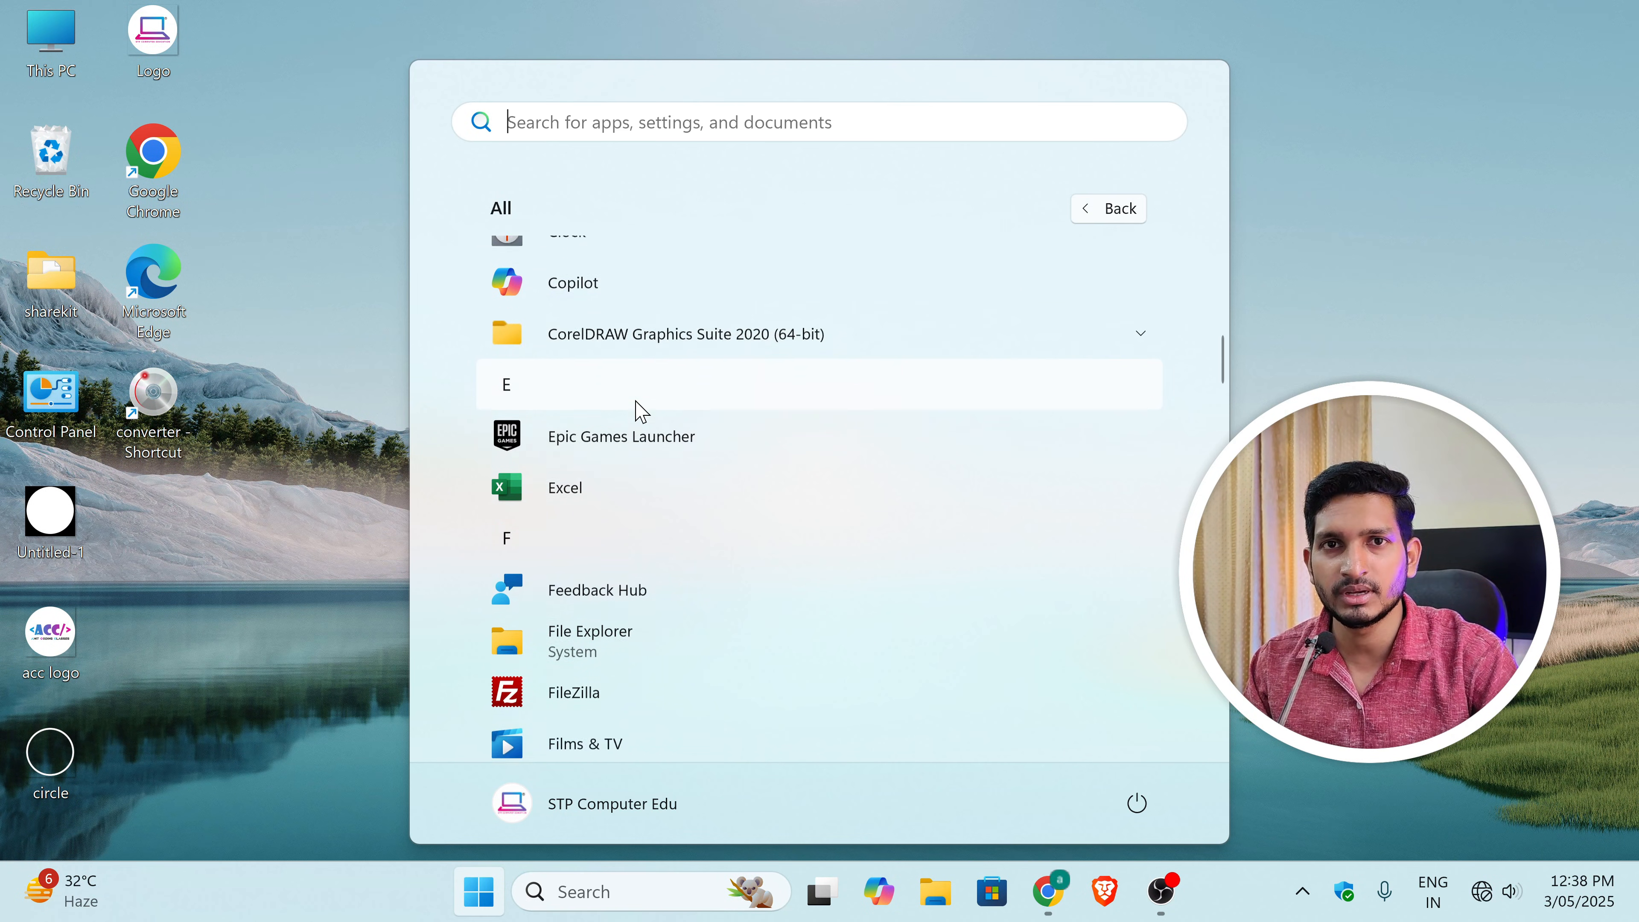
pyautogui.scroll(-10, 639, 410)
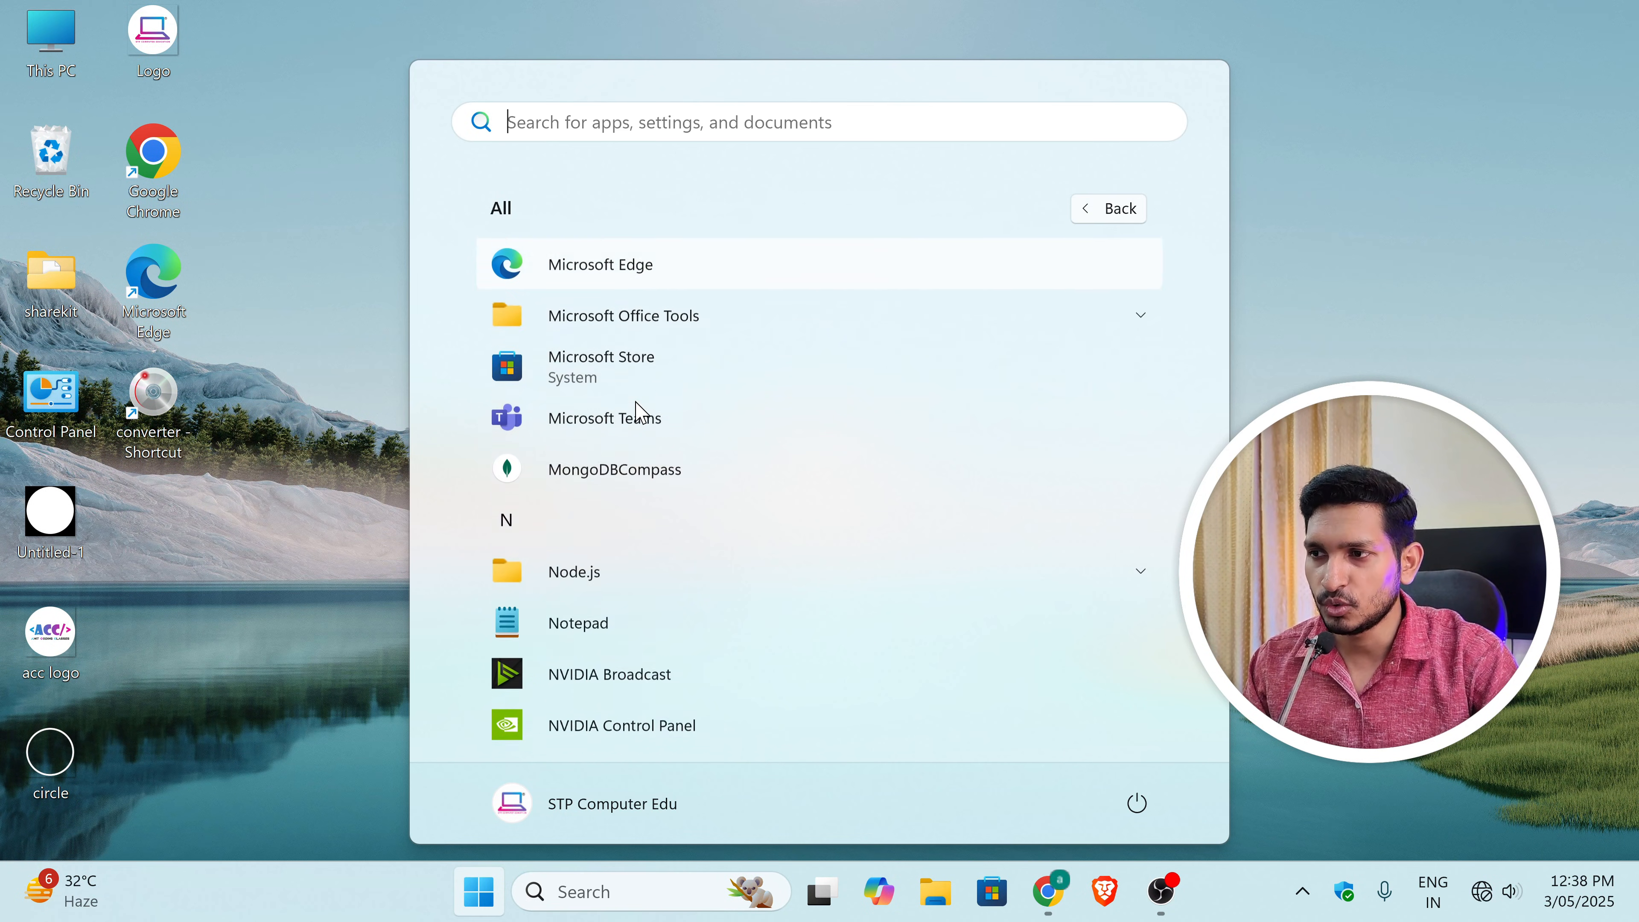
pyautogui.scroll(-10, 638, 411)
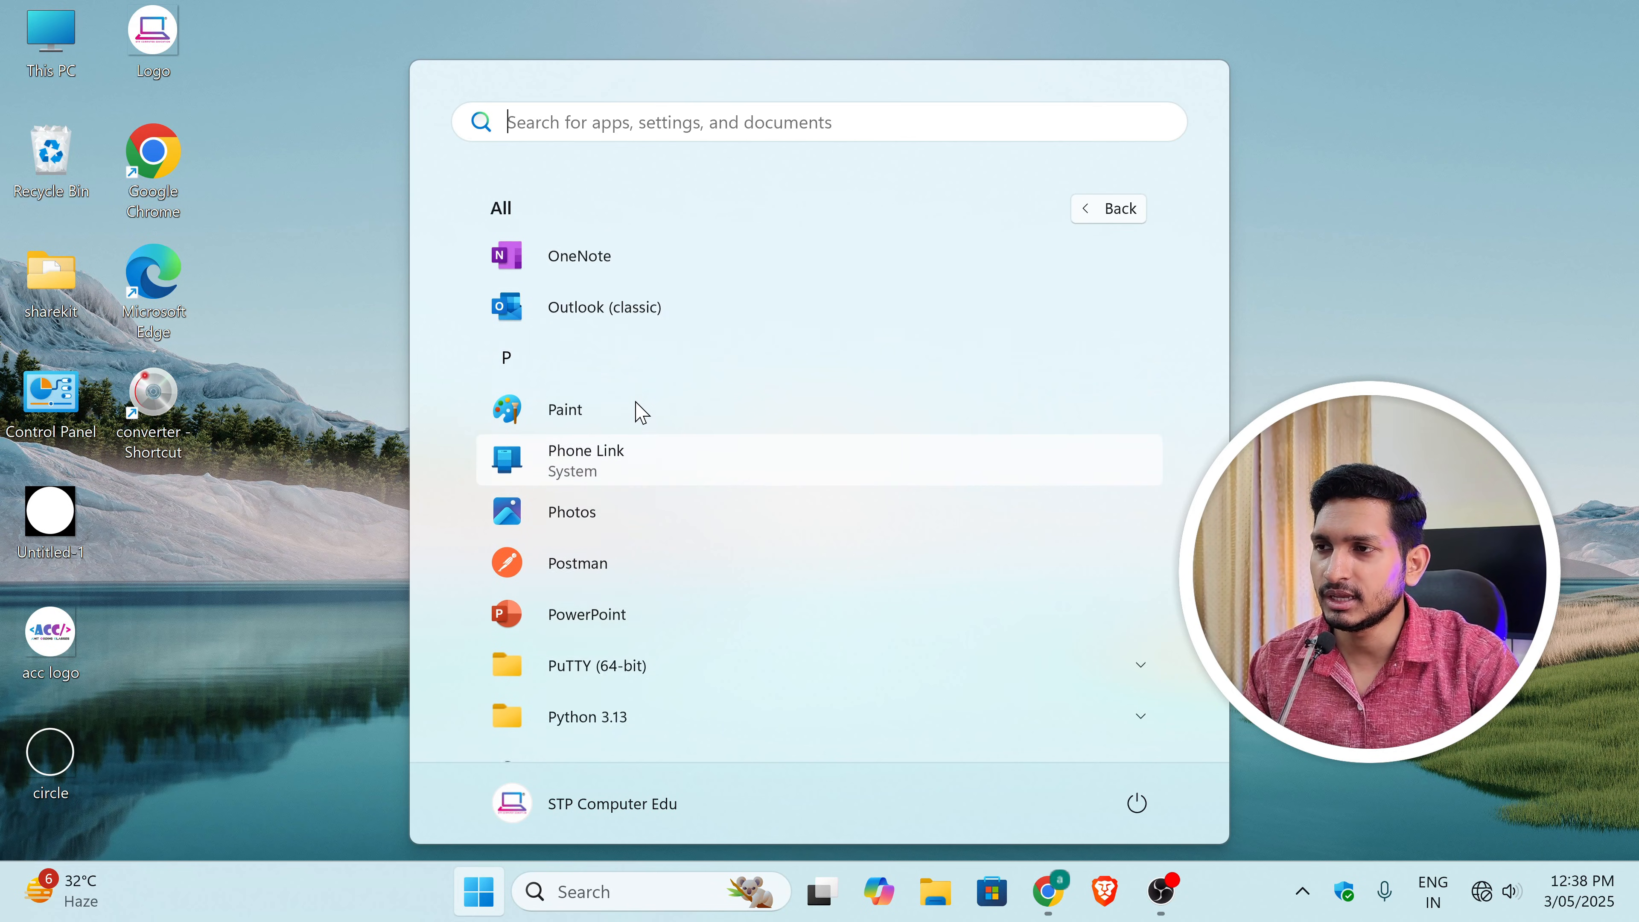
pyautogui.scroll(2, 638, 411)
pyautogui.scroll(-1, 626, 419)
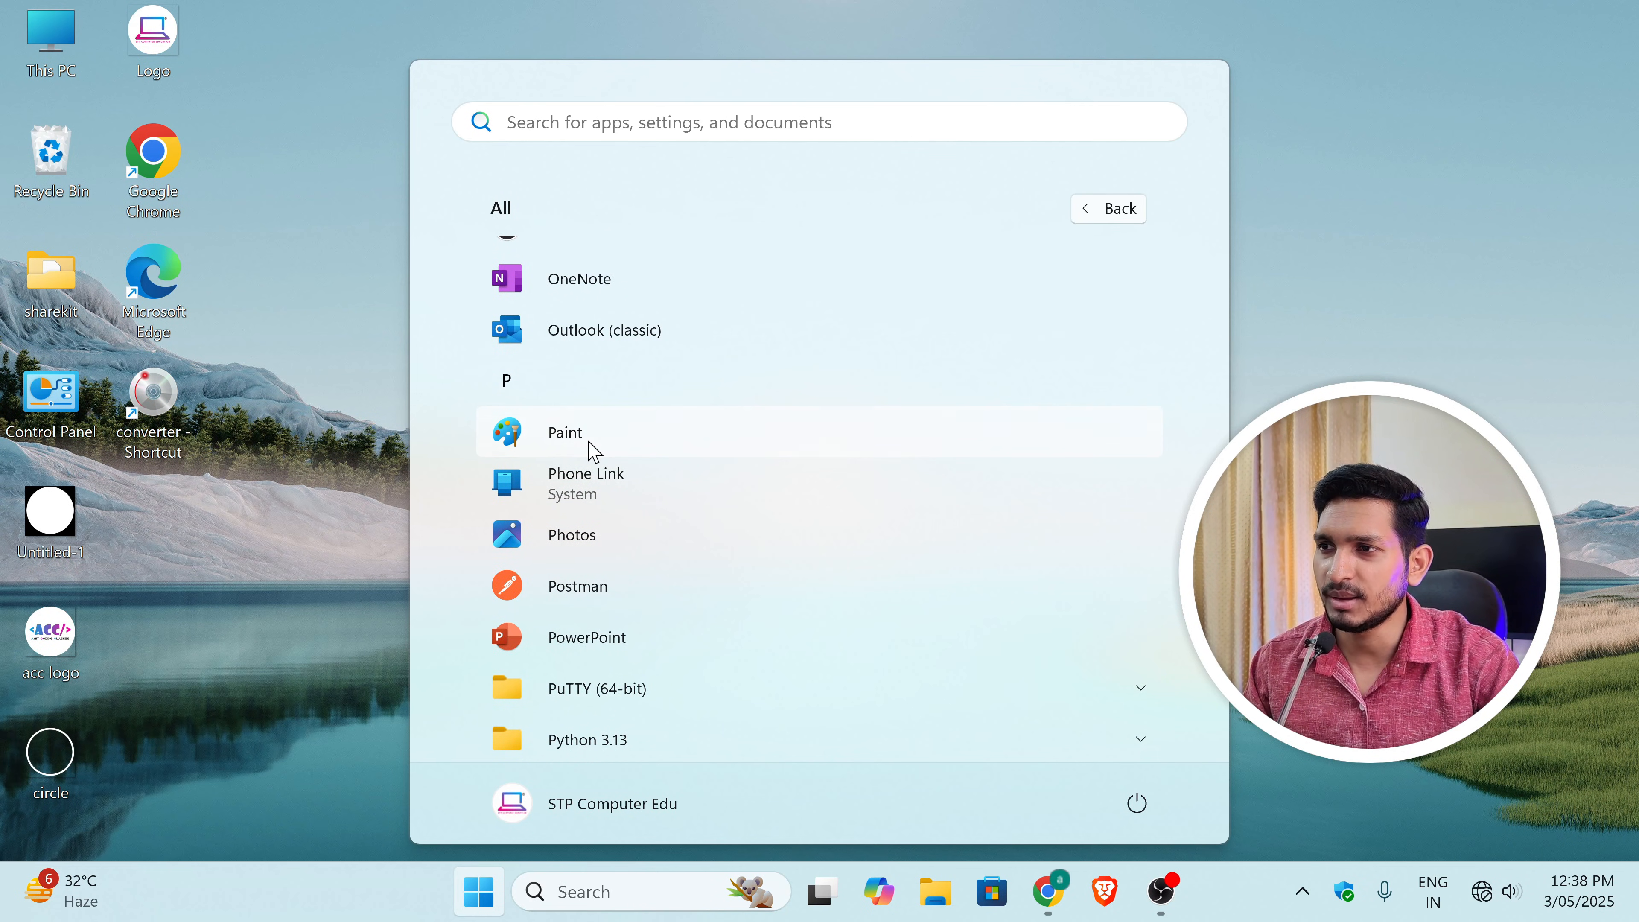
pyautogui.click(594, 452)
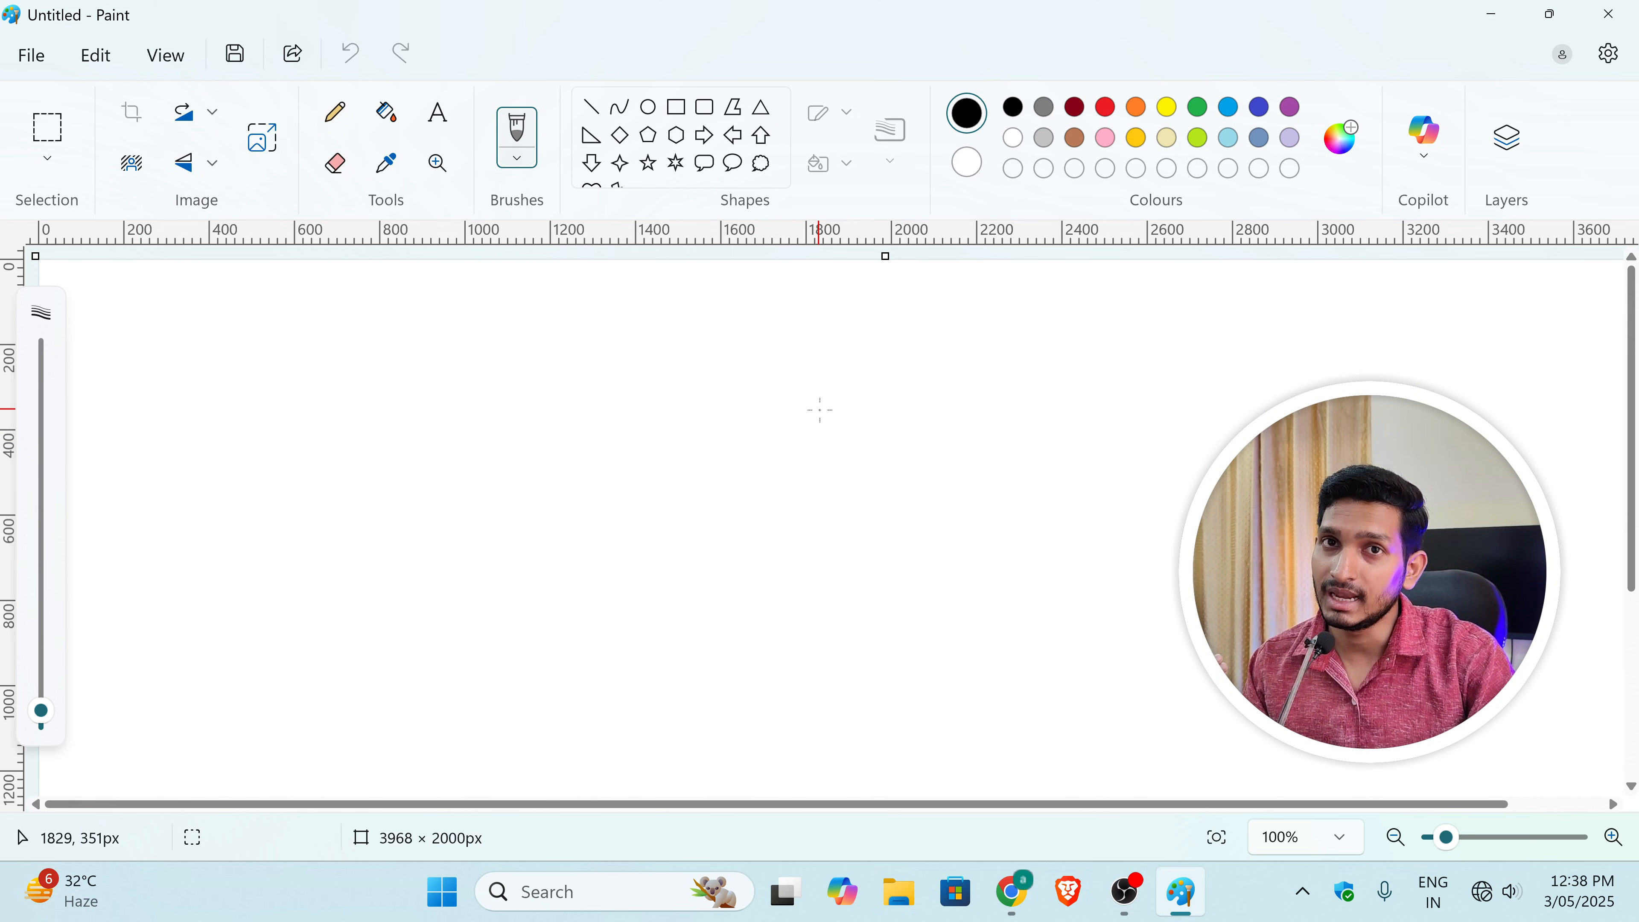
pyautogui.click(1608, 15)
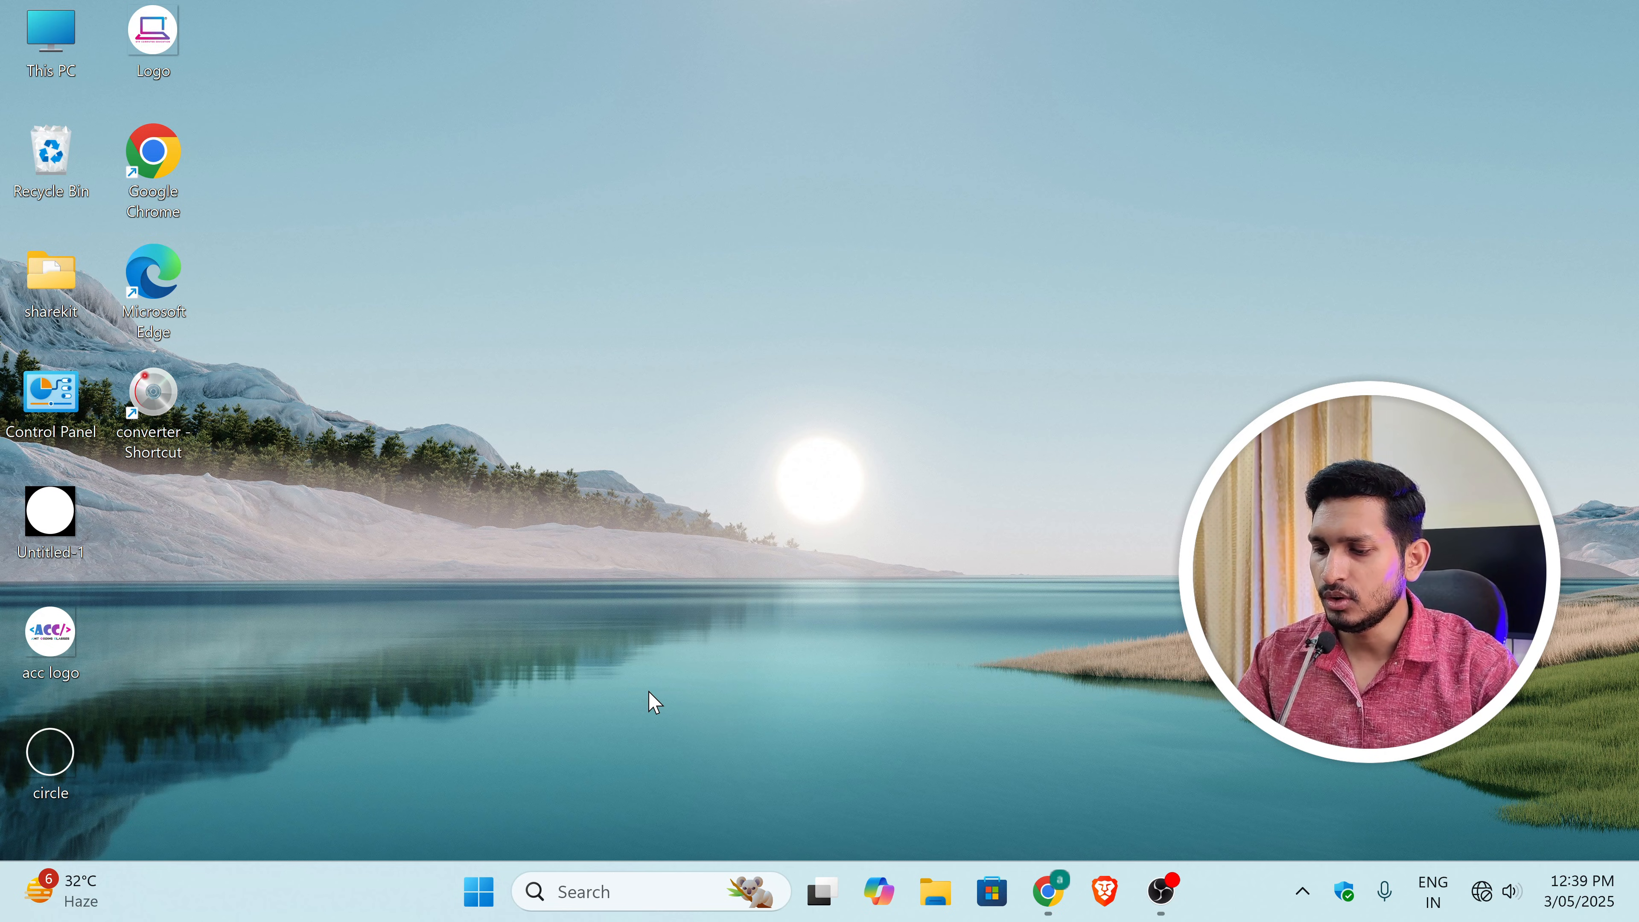
# Step: Launch Paint with the mspaint command in the Run dialog and close its window
pyautogui.press('super+r')
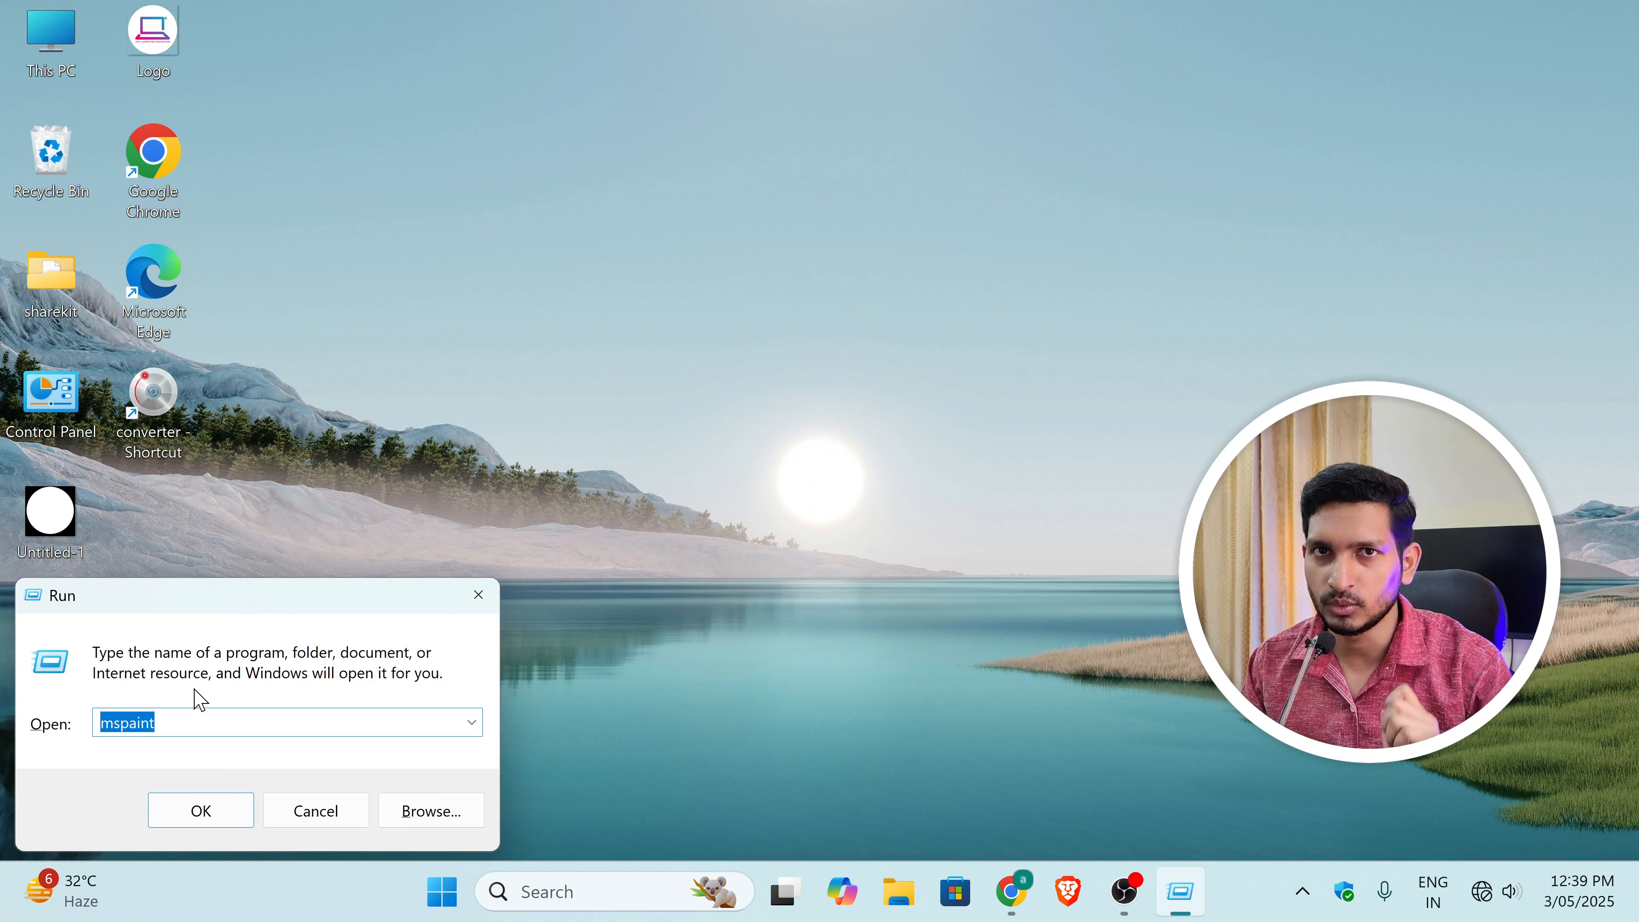
pyautogui.click(161, 723)
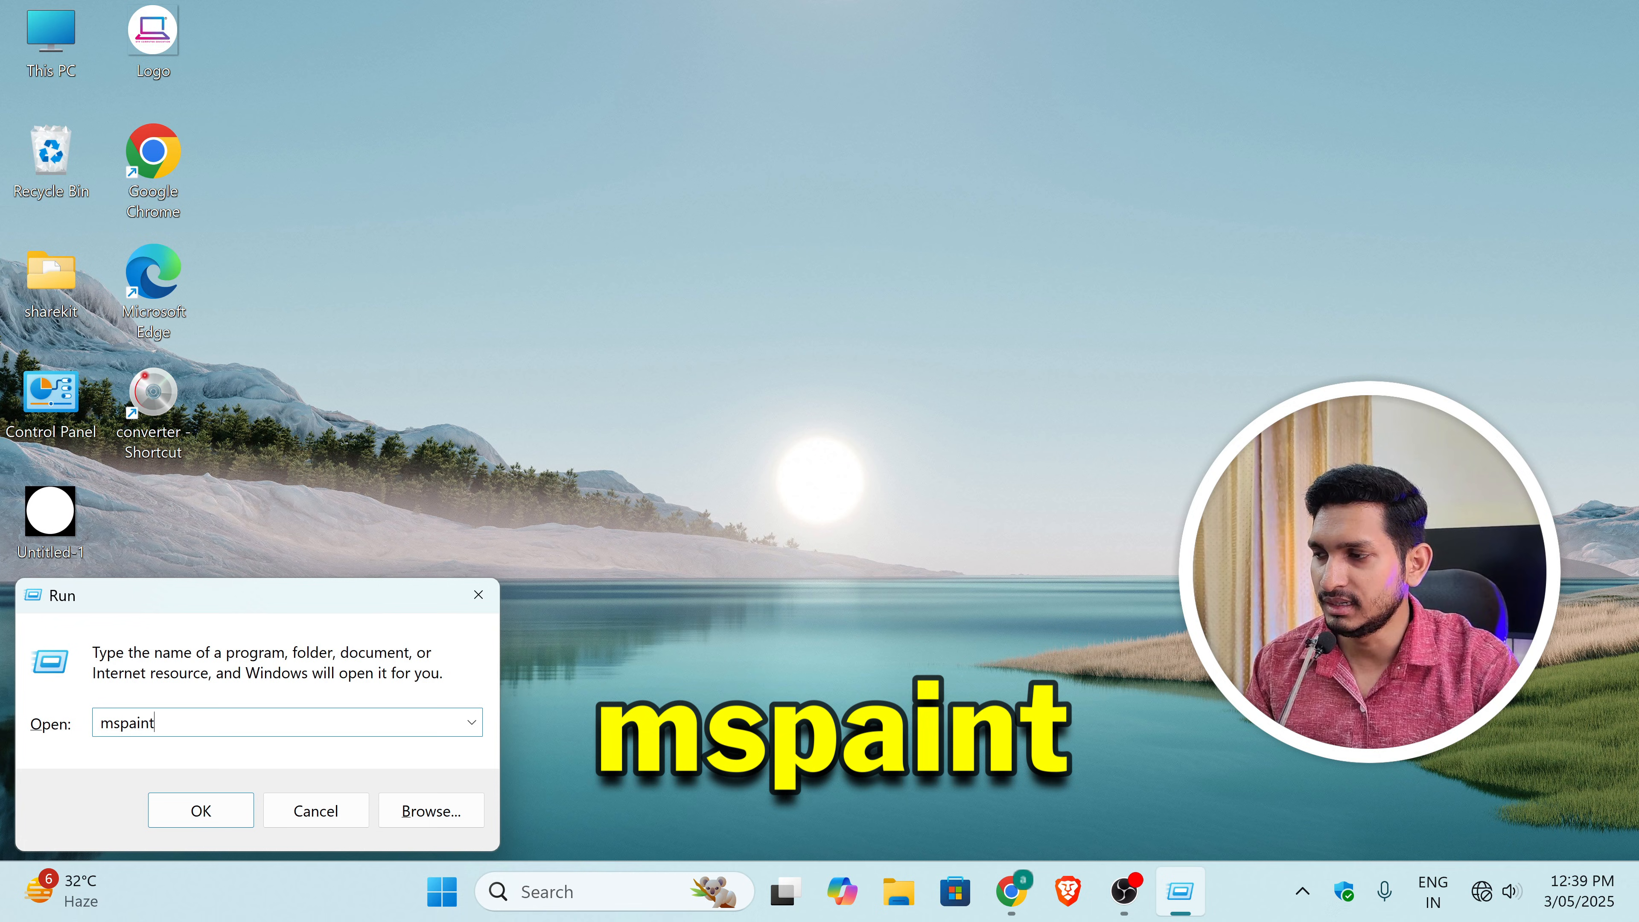
pyautogui.hotkey('shift', 'End')
pyautogui.press('End')
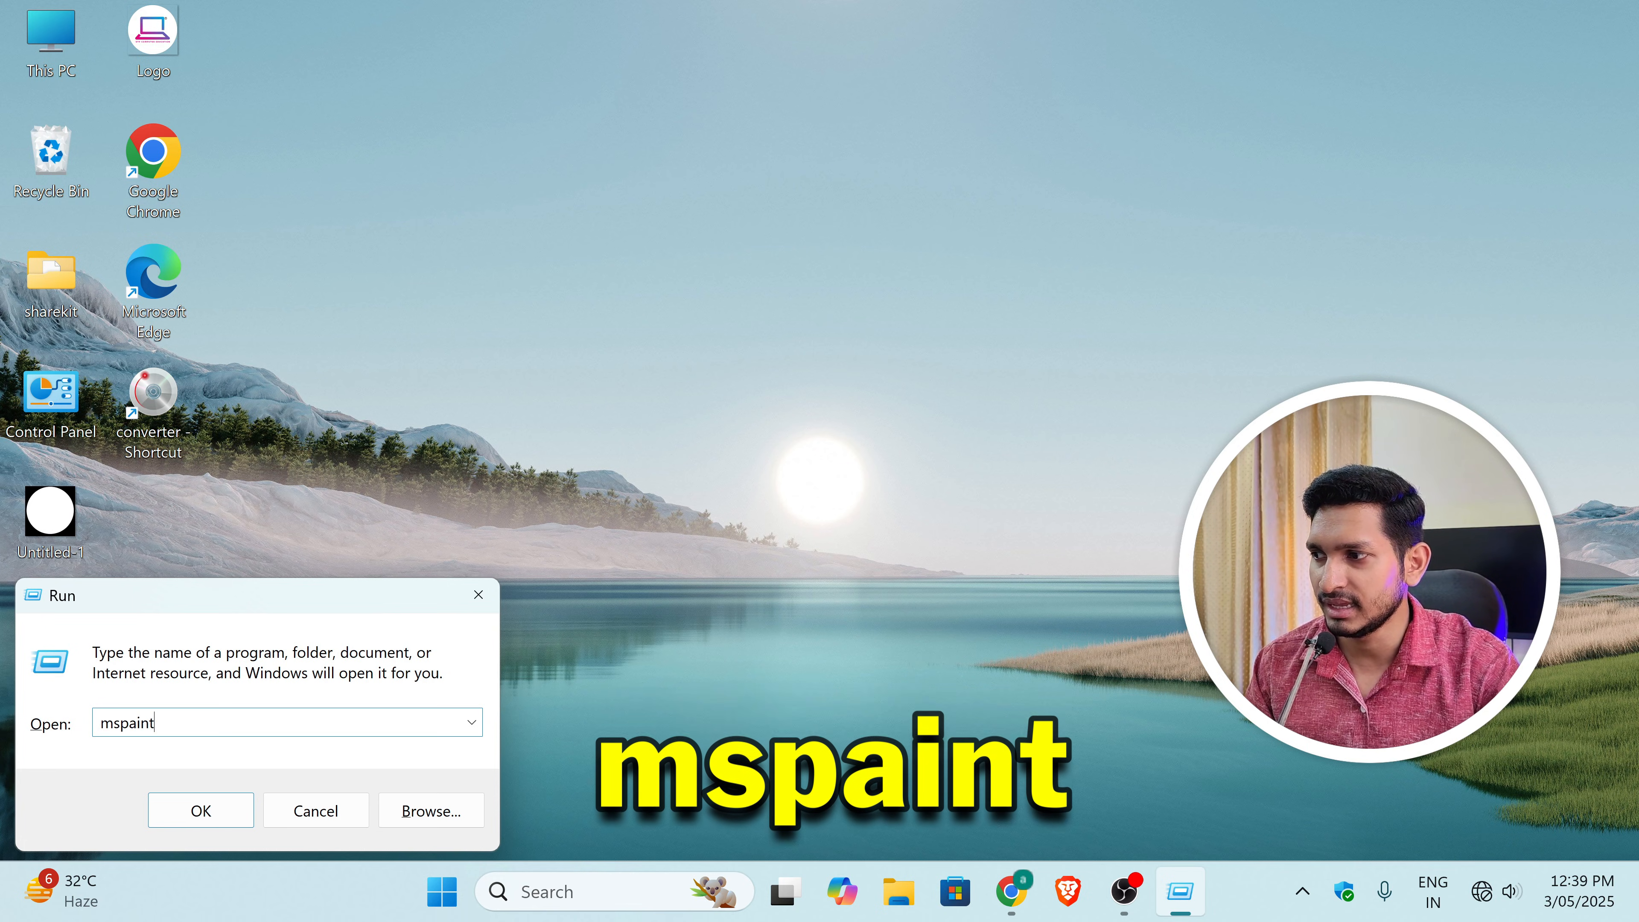
pyautogui.click(208, 813)
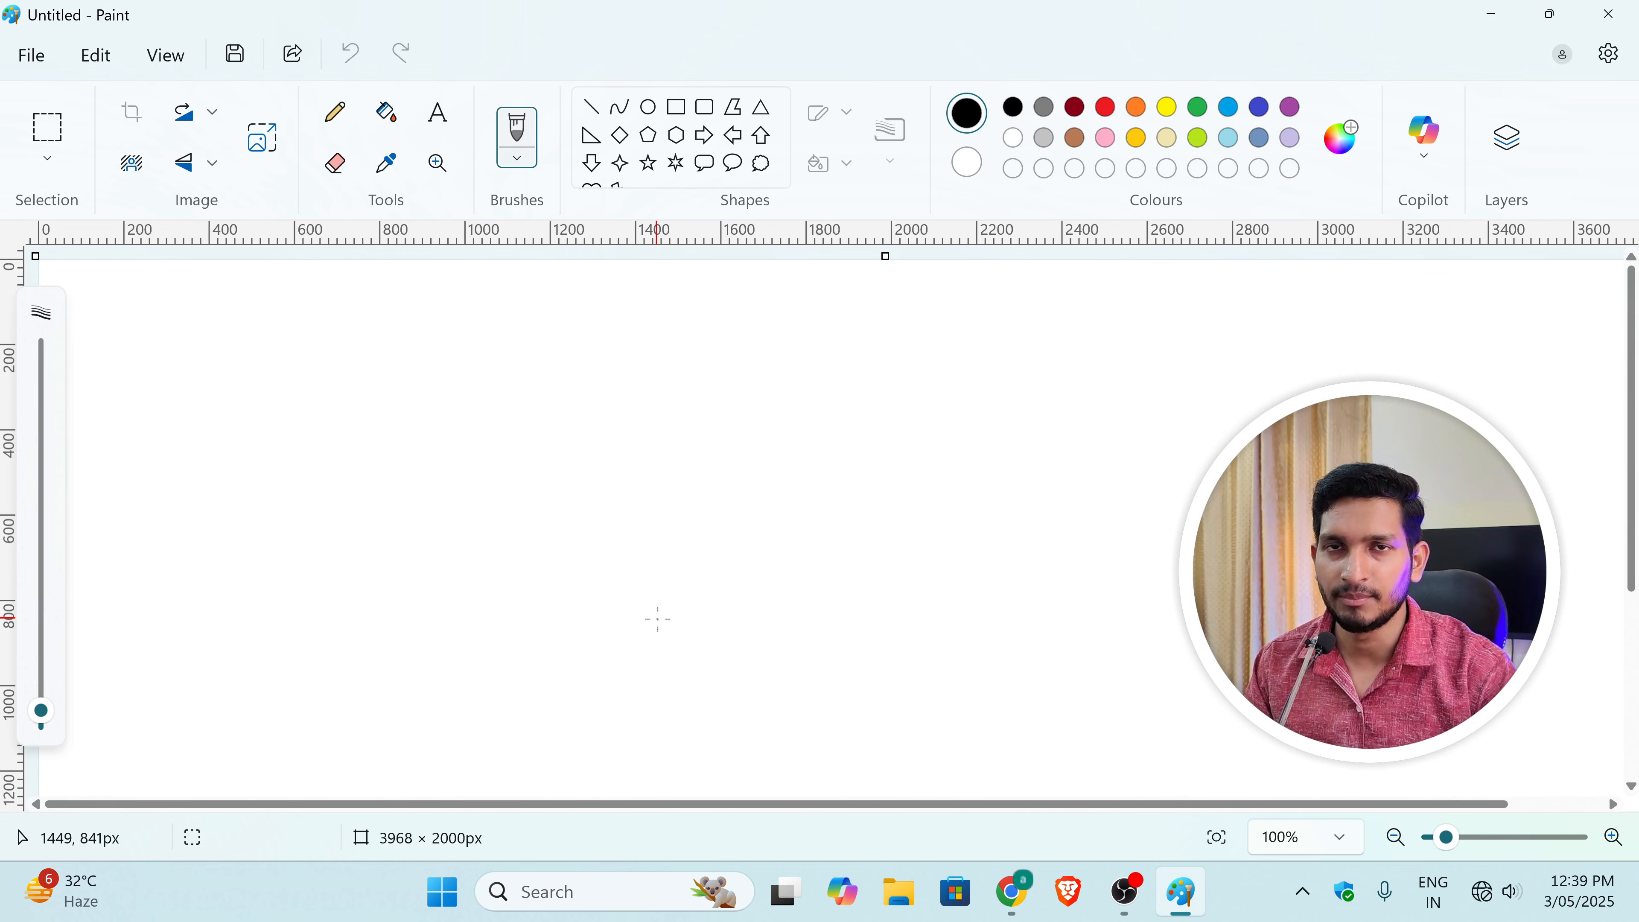
pyautogui.click(1608, 14)
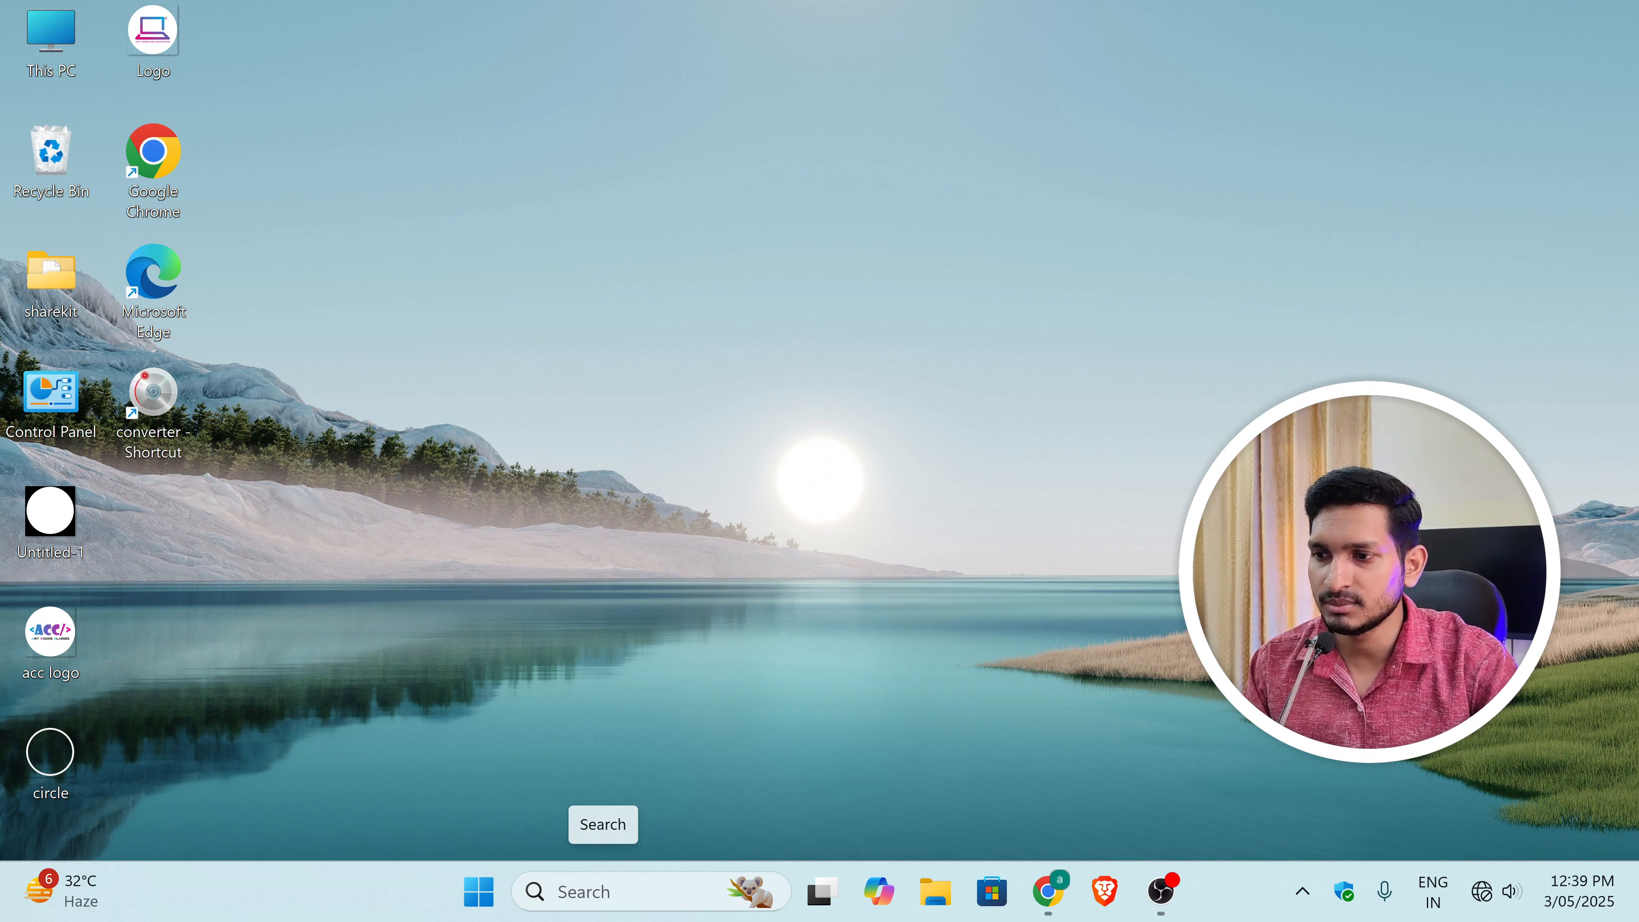
# Step: Search Windows for "paint" and open the Paint app
pyautogui.click(596, 898)
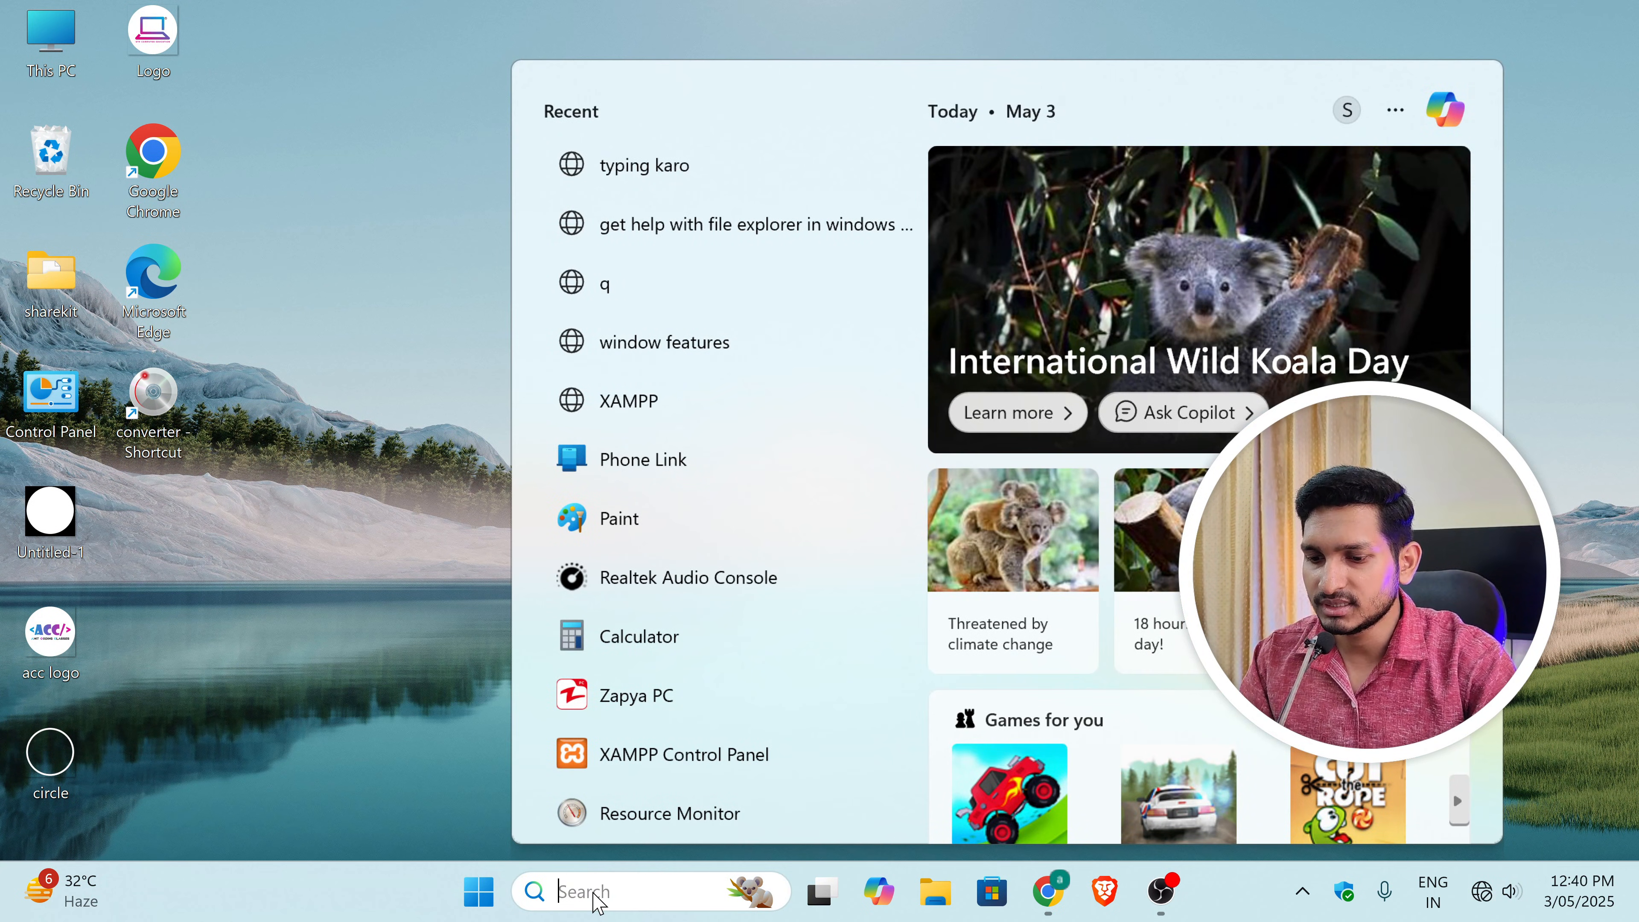
pyautogui.write('paint')
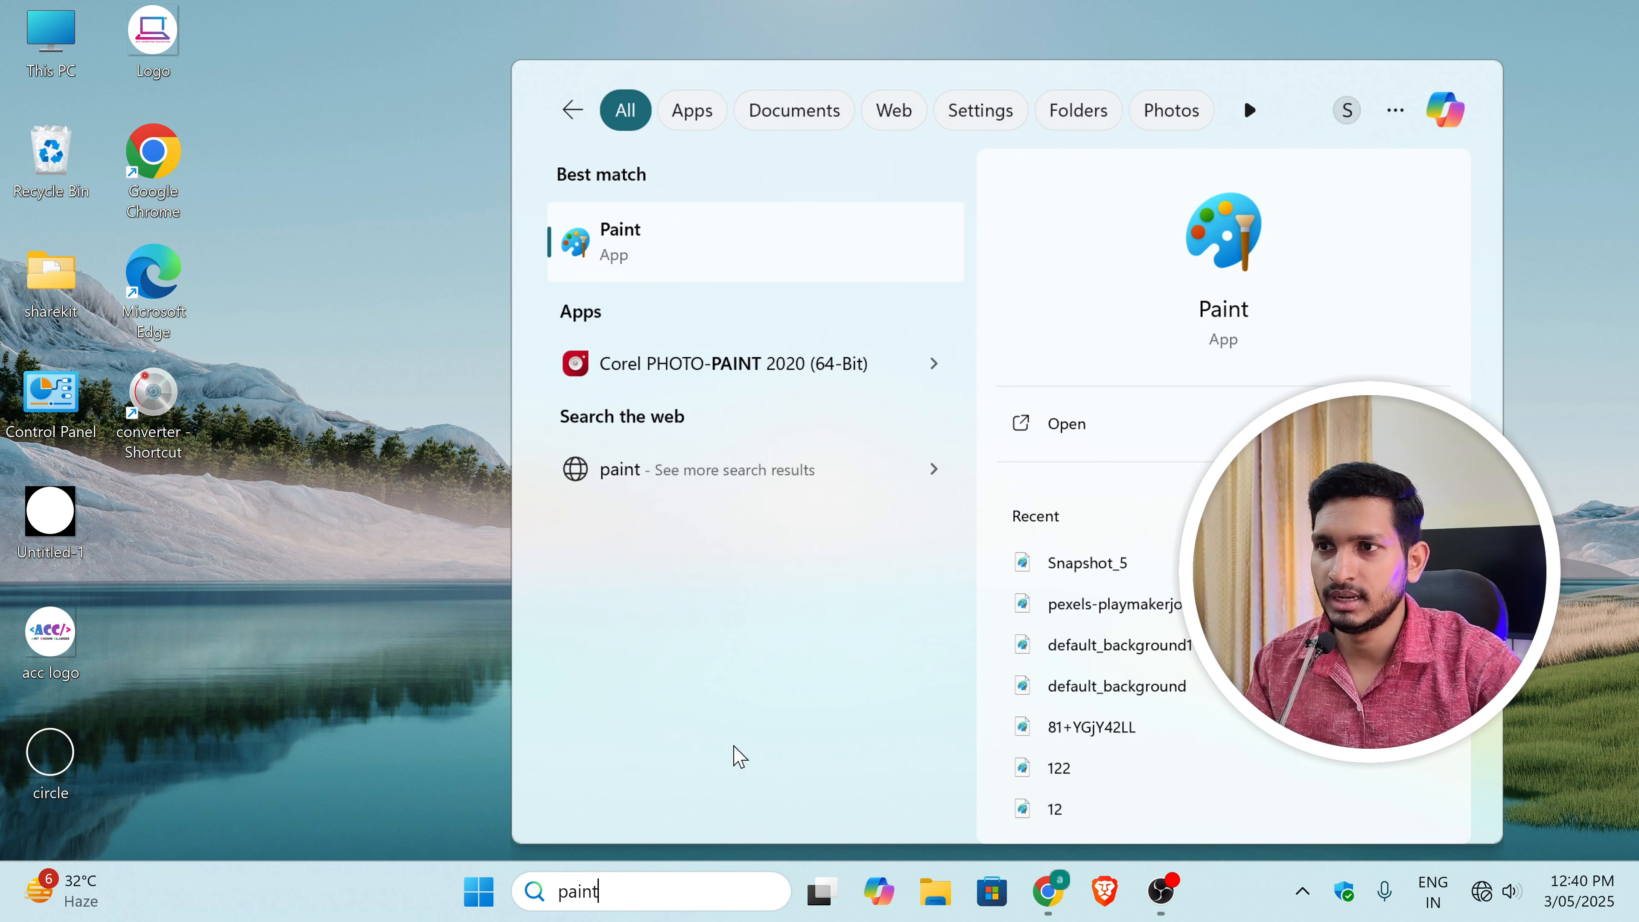
pyautogui.click(653, 252)
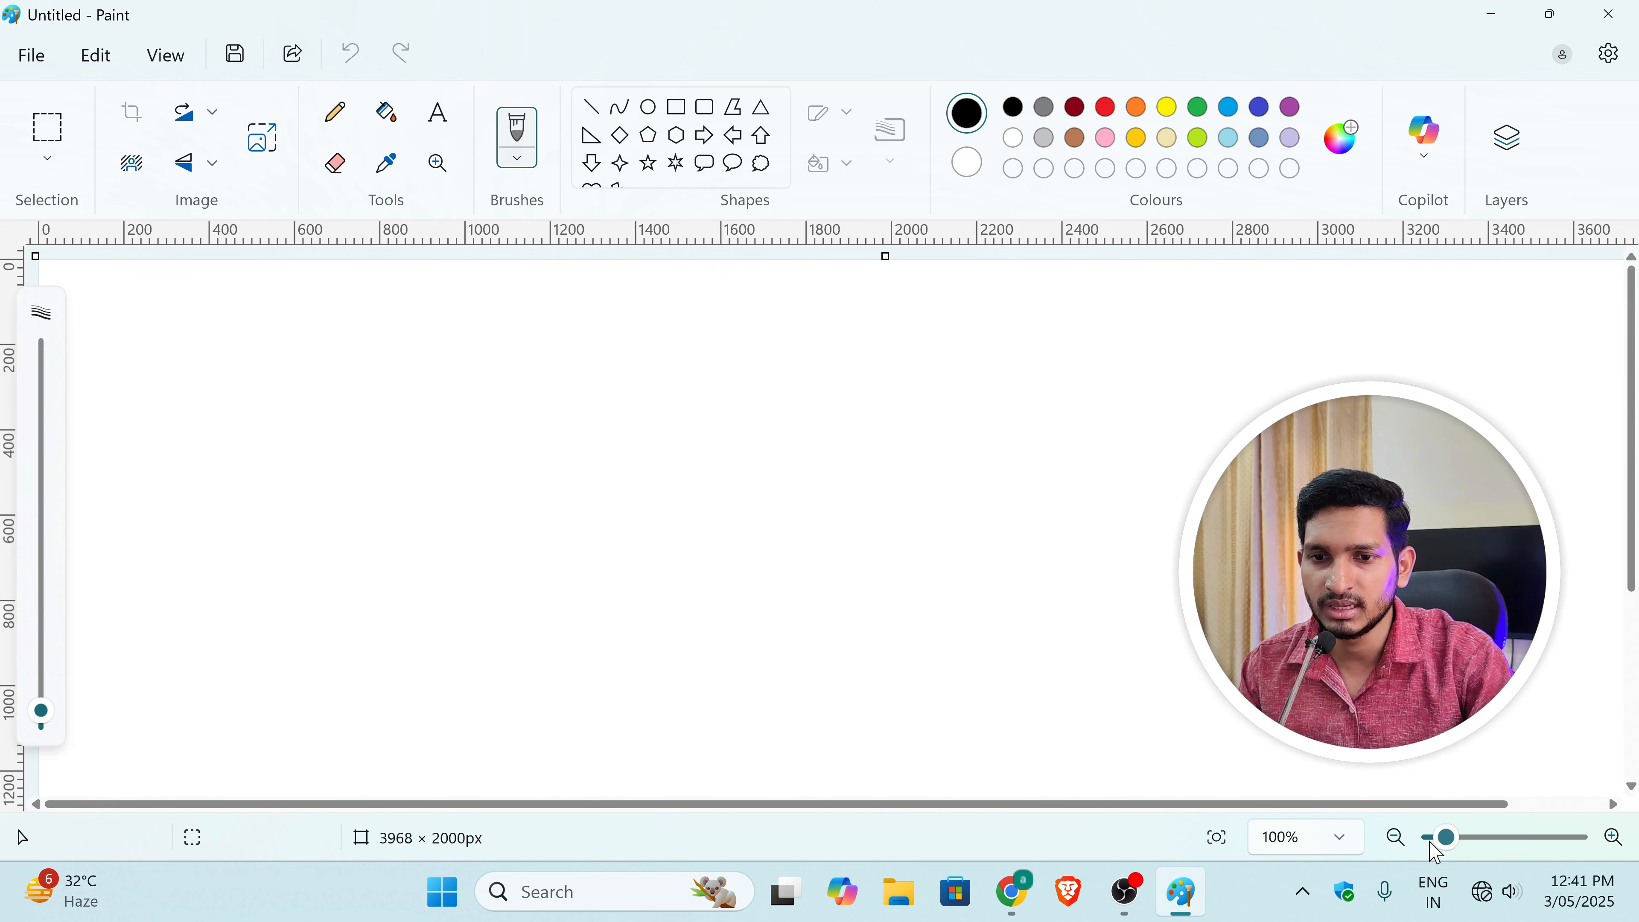
# Step: Try the 50% and 300% zoom levels on the blank canvas and settle the zoom at 48%
pyautogui.click(1337, 838)
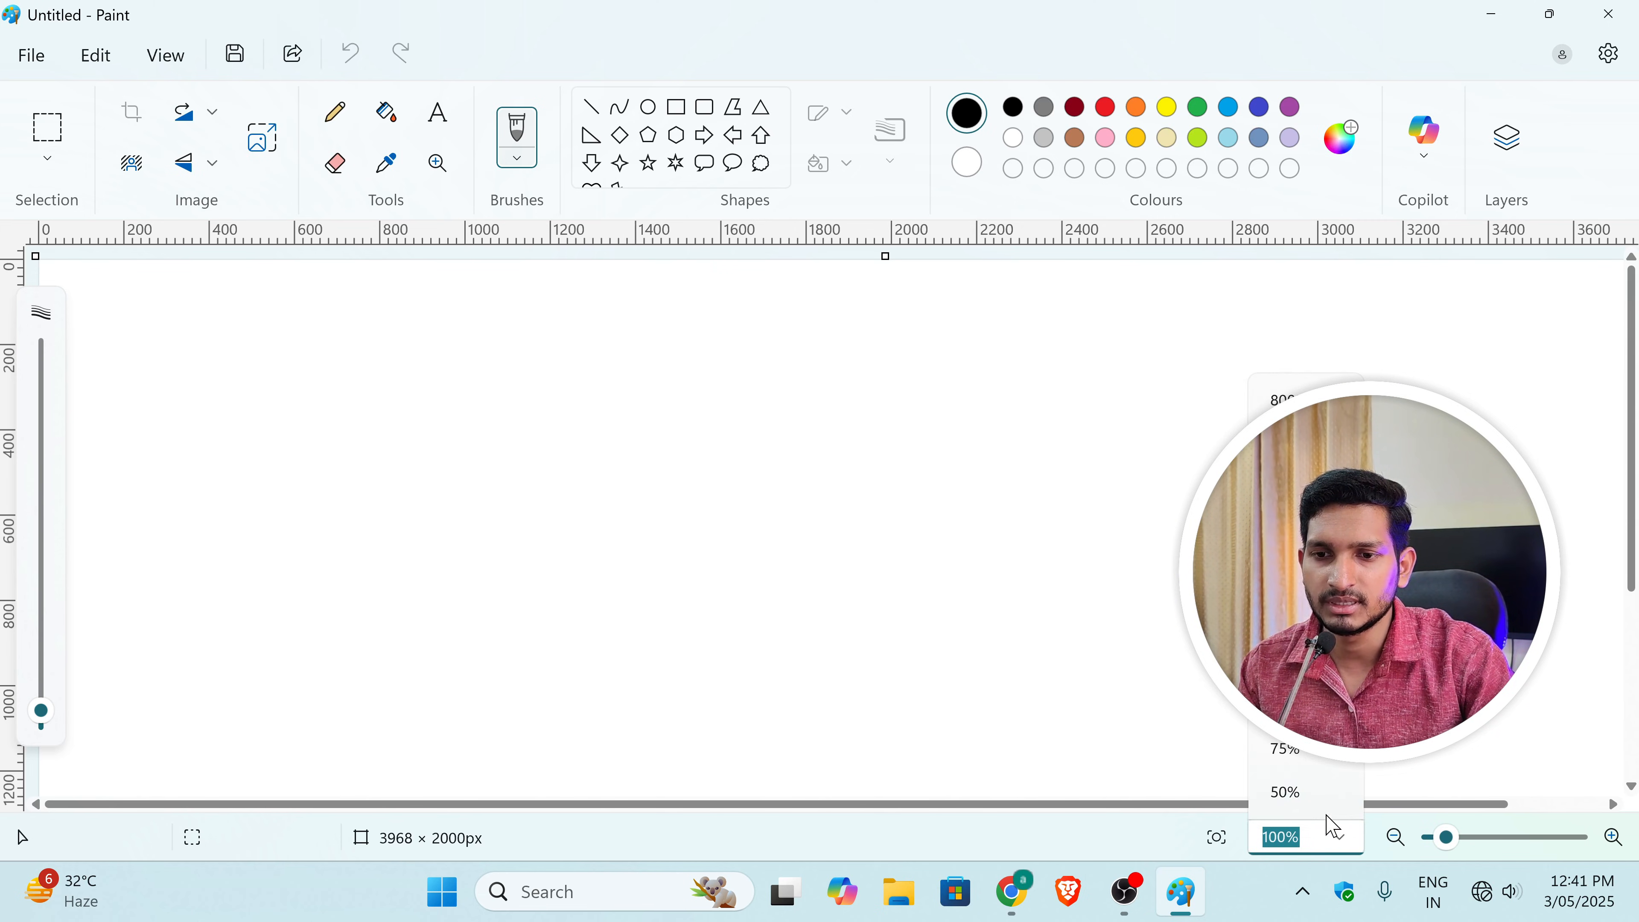
pyautogui.click(1303, 794)
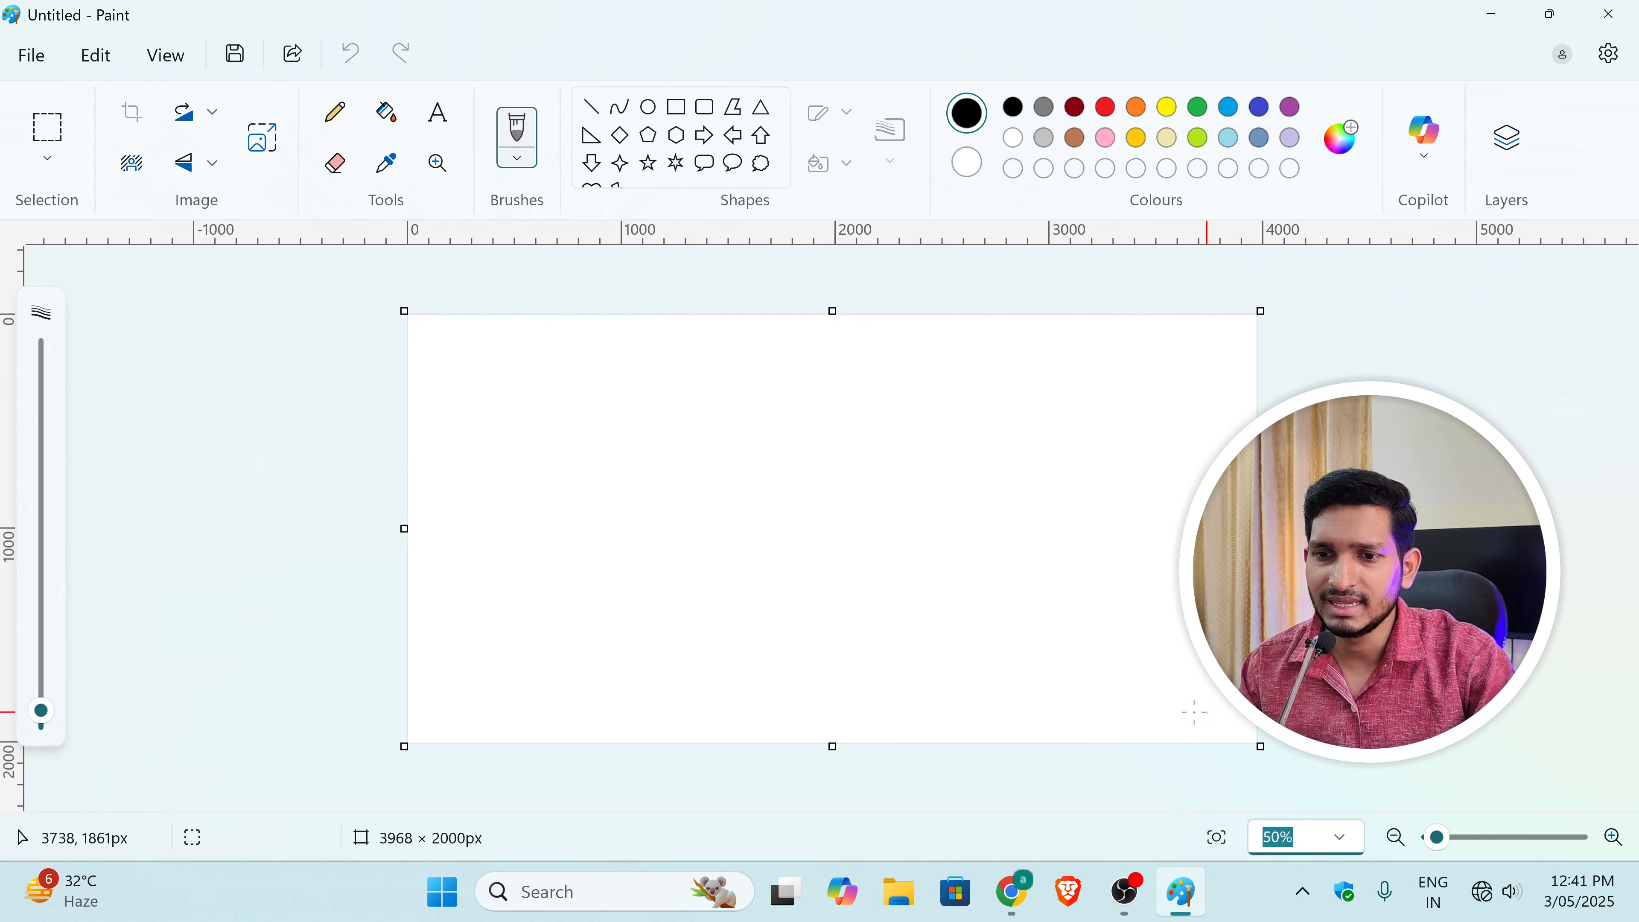
pyautogui.click(1342, 836)
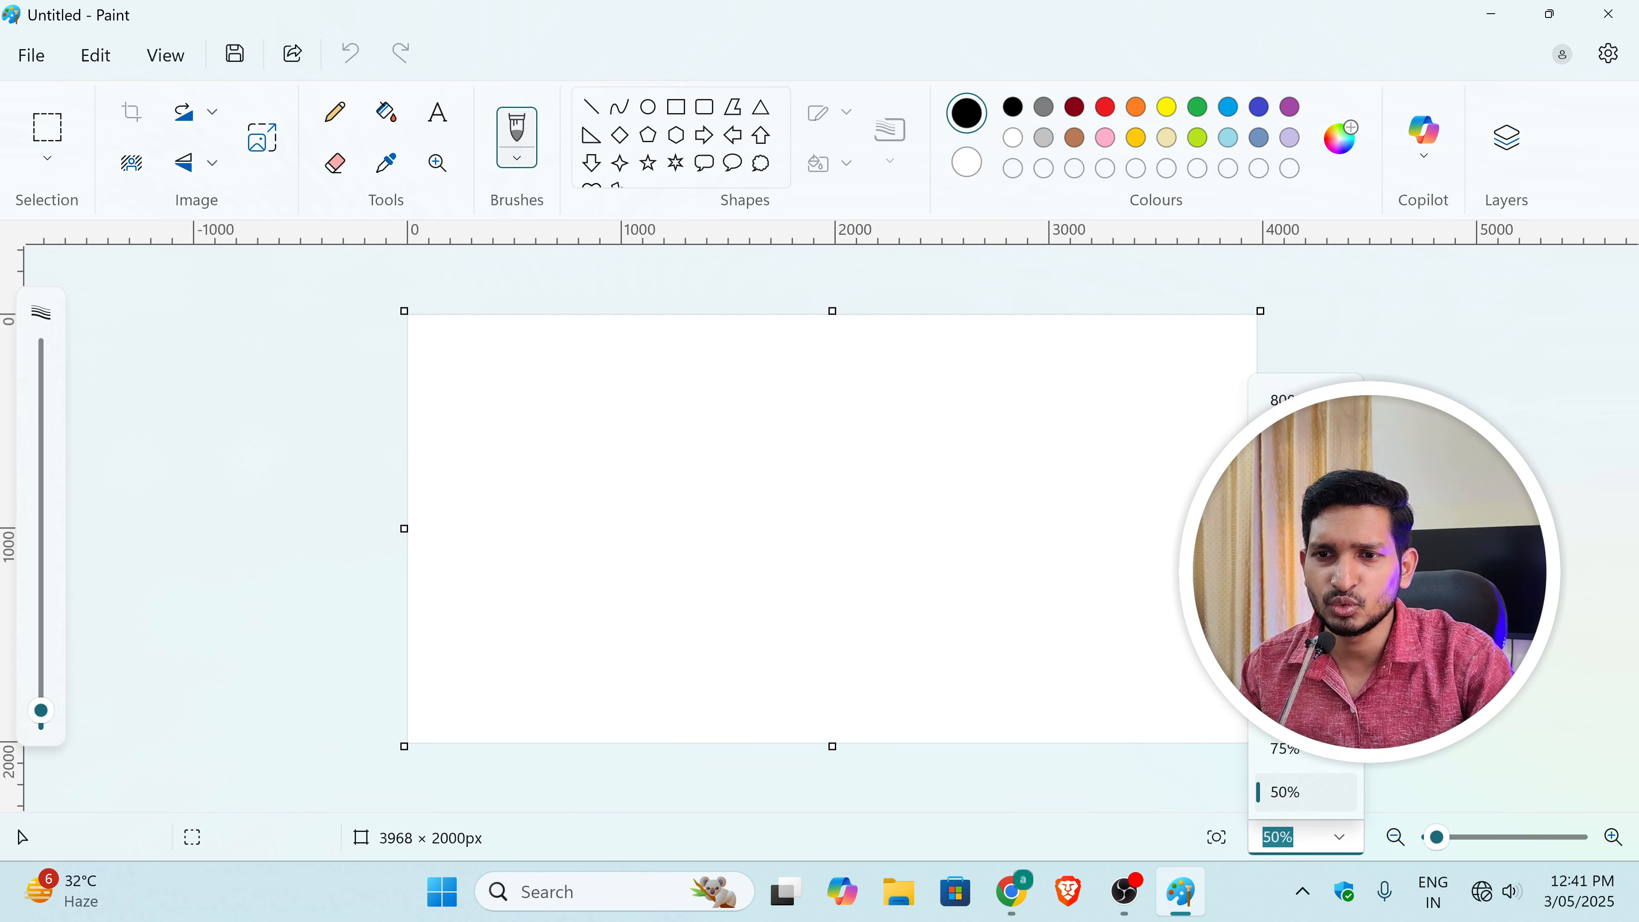
pyautogui.click(1285, 616)
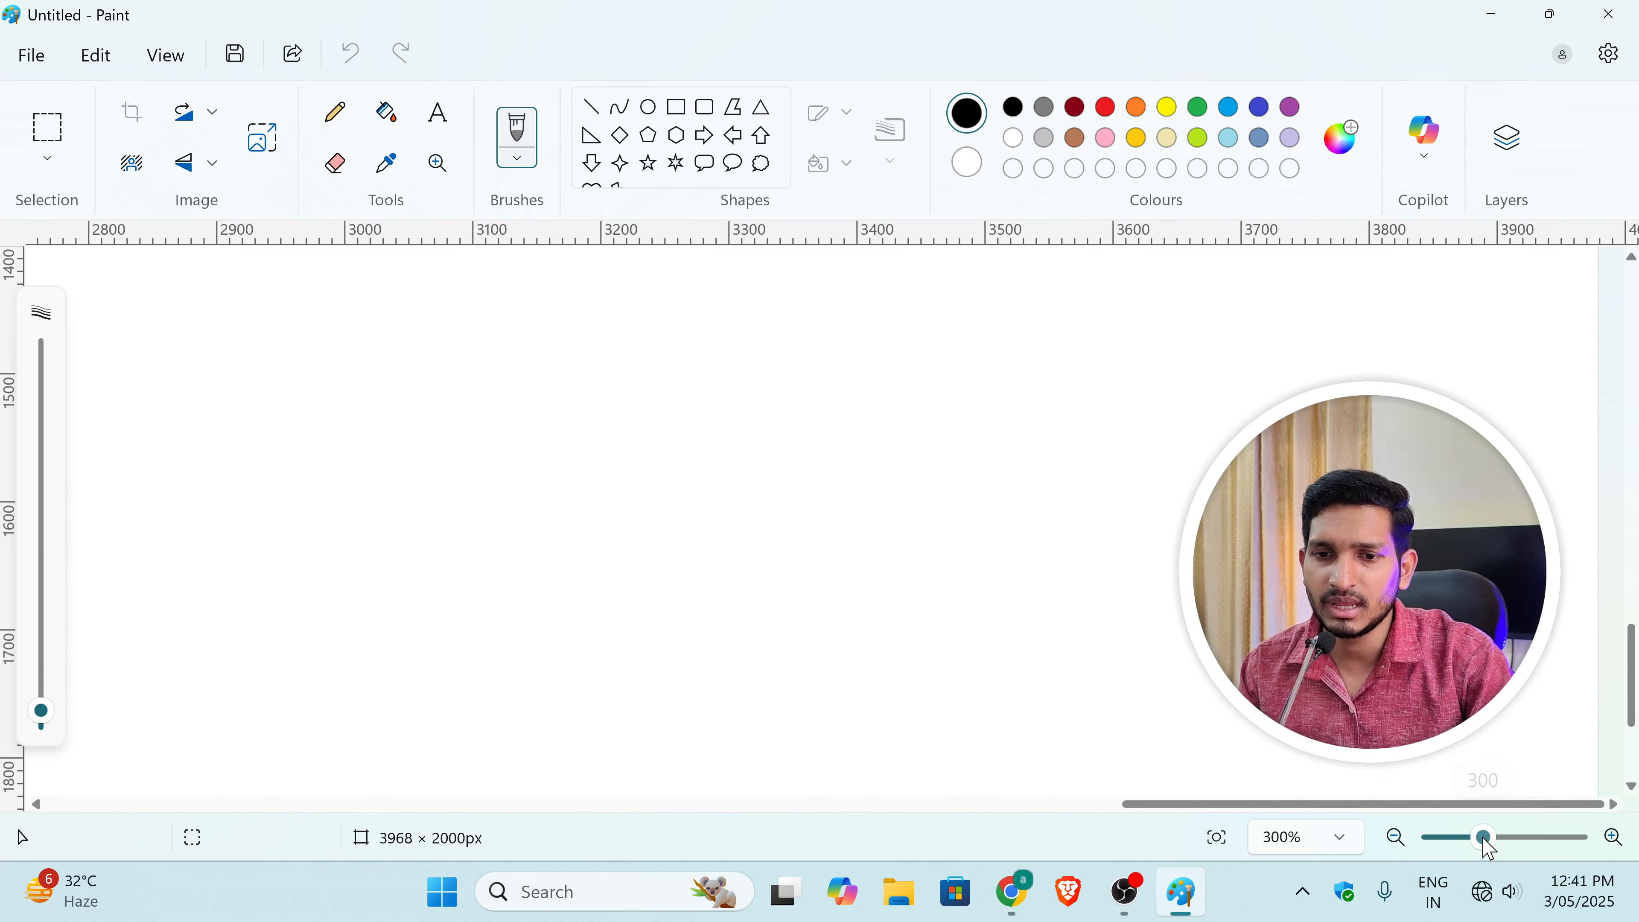
pyautogui.moveTo(1486, 842); pyautogui.dragTo(1448, 849)
pyautogui.moveTo(1440, 848); pyautogui.dragTo(1437, 851)
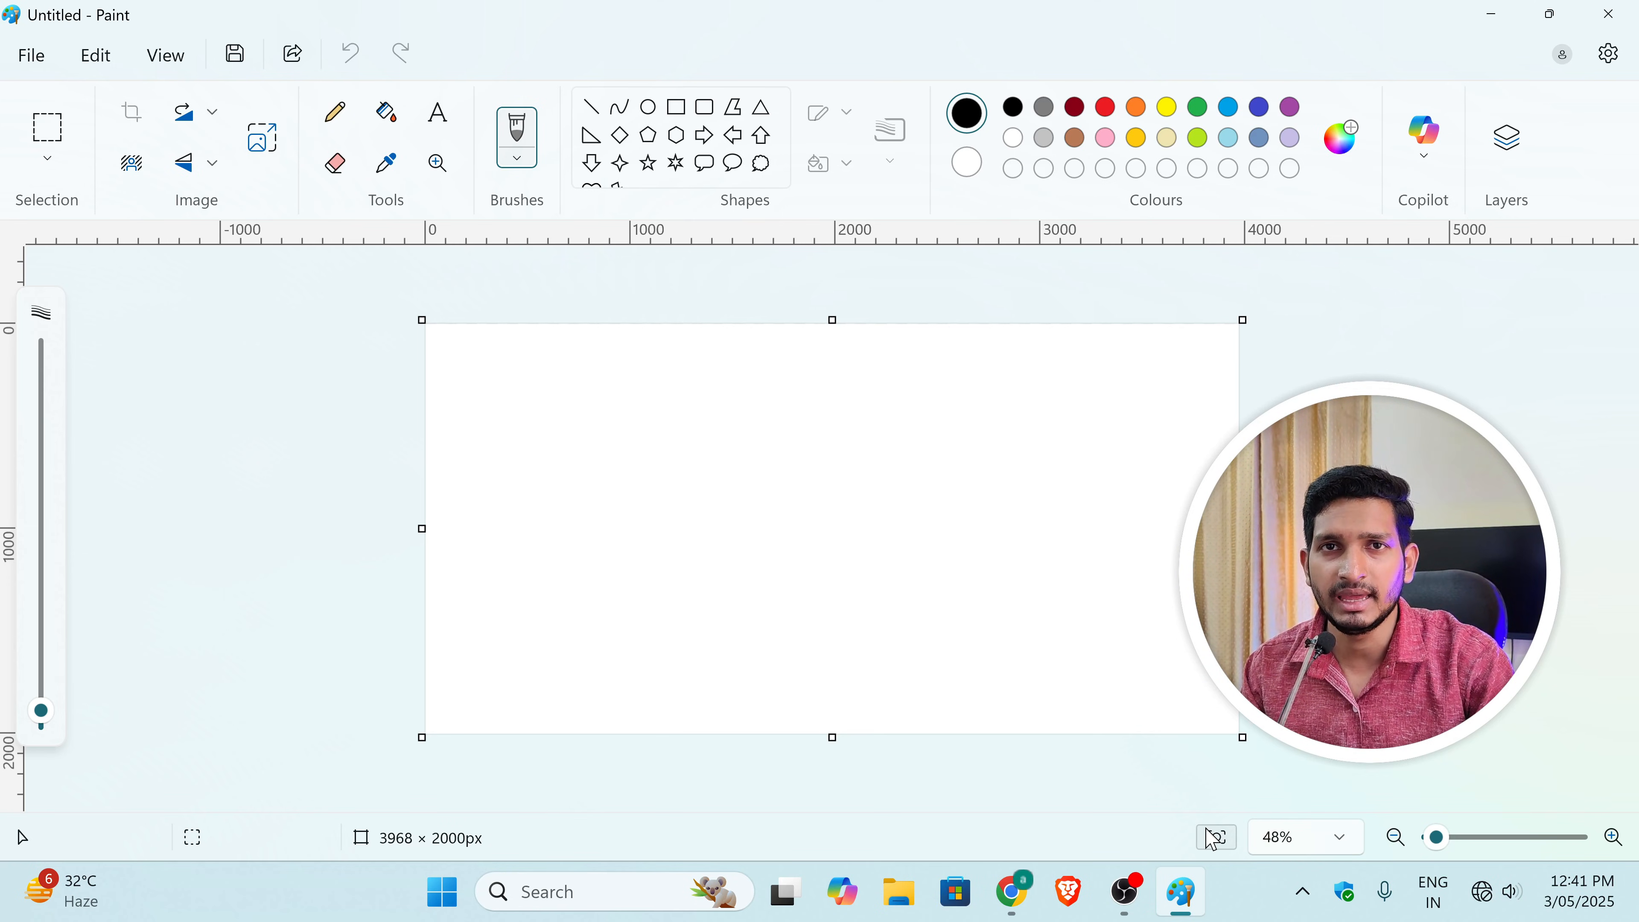
# Step: Hide the status bar in Paint
pyautogui.click(171, 64)
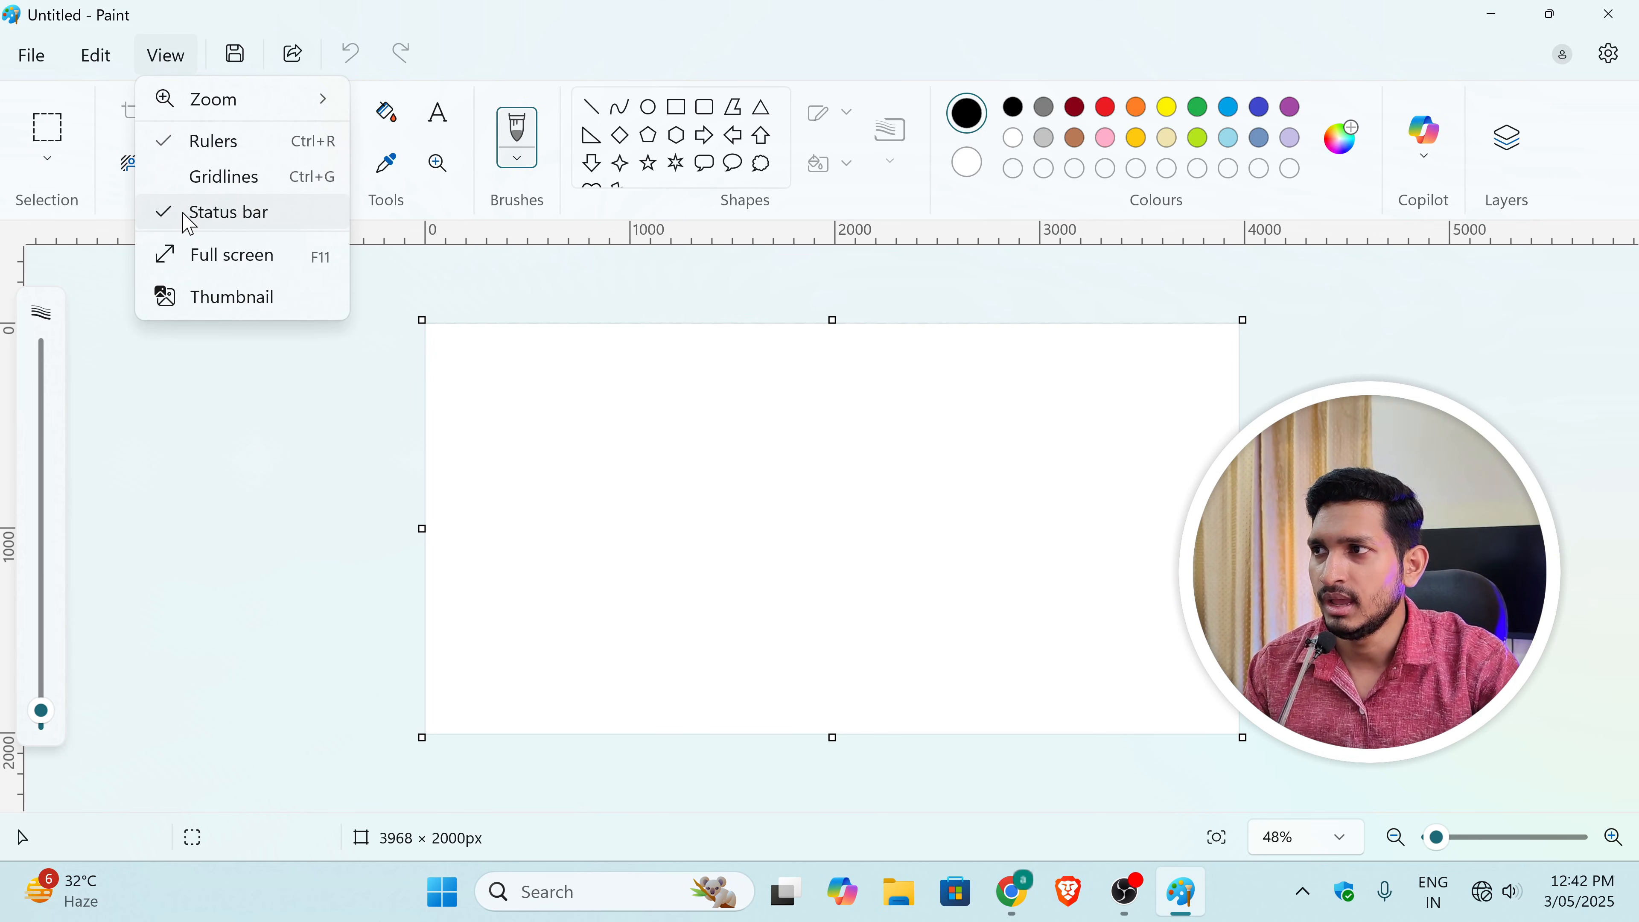
pyautogui.click(171, 223)
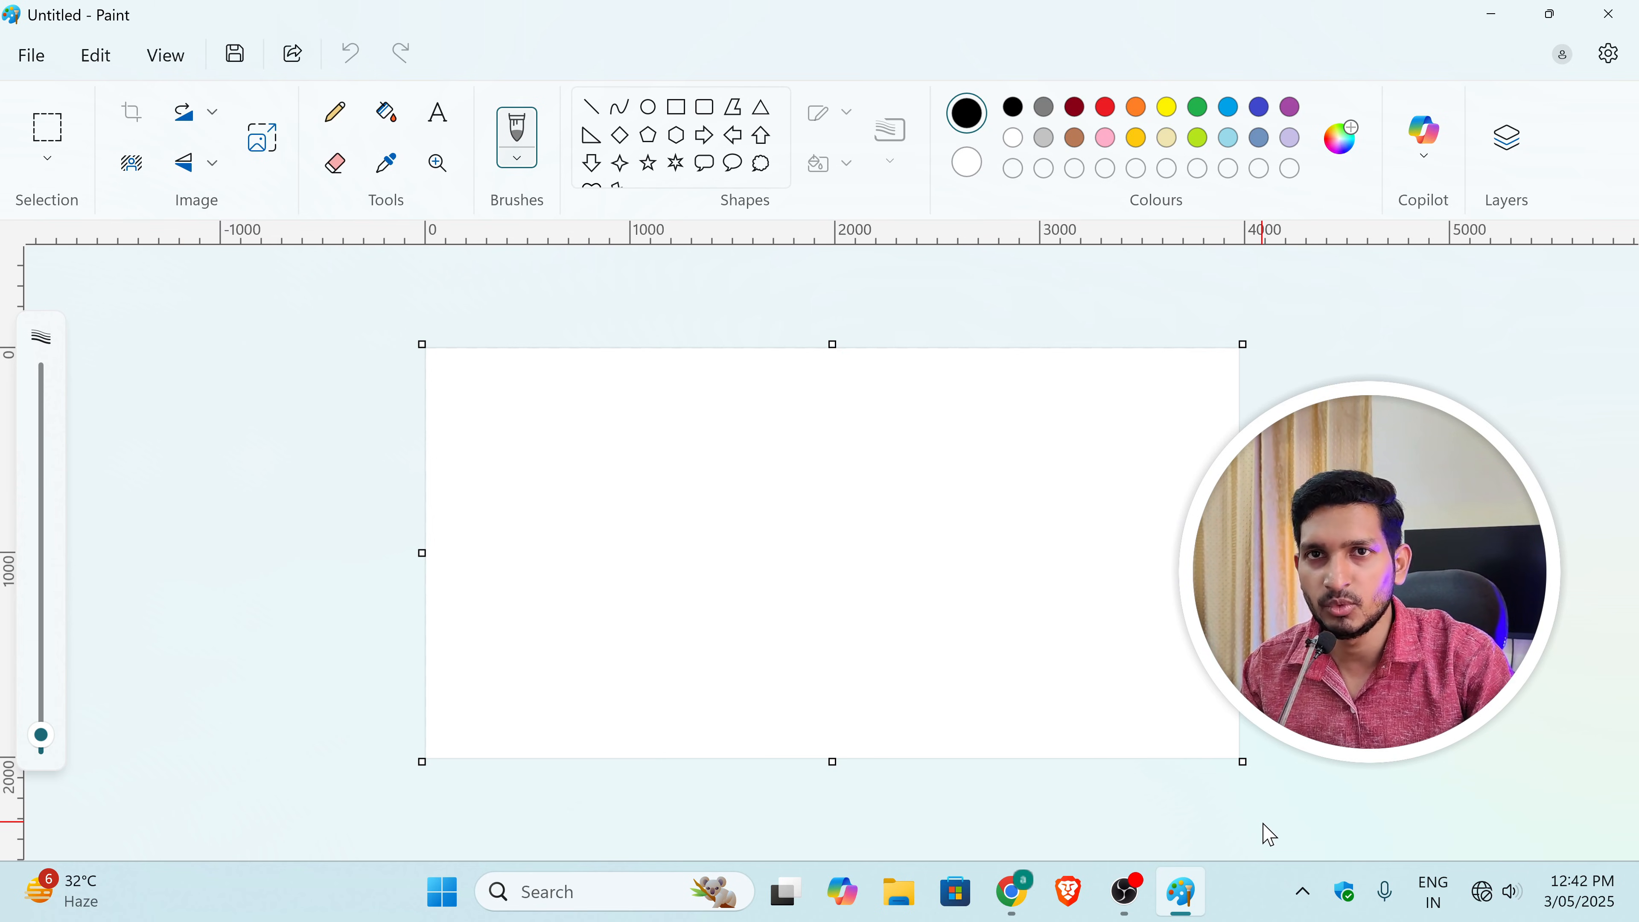
pyautogui.click(168, 67)
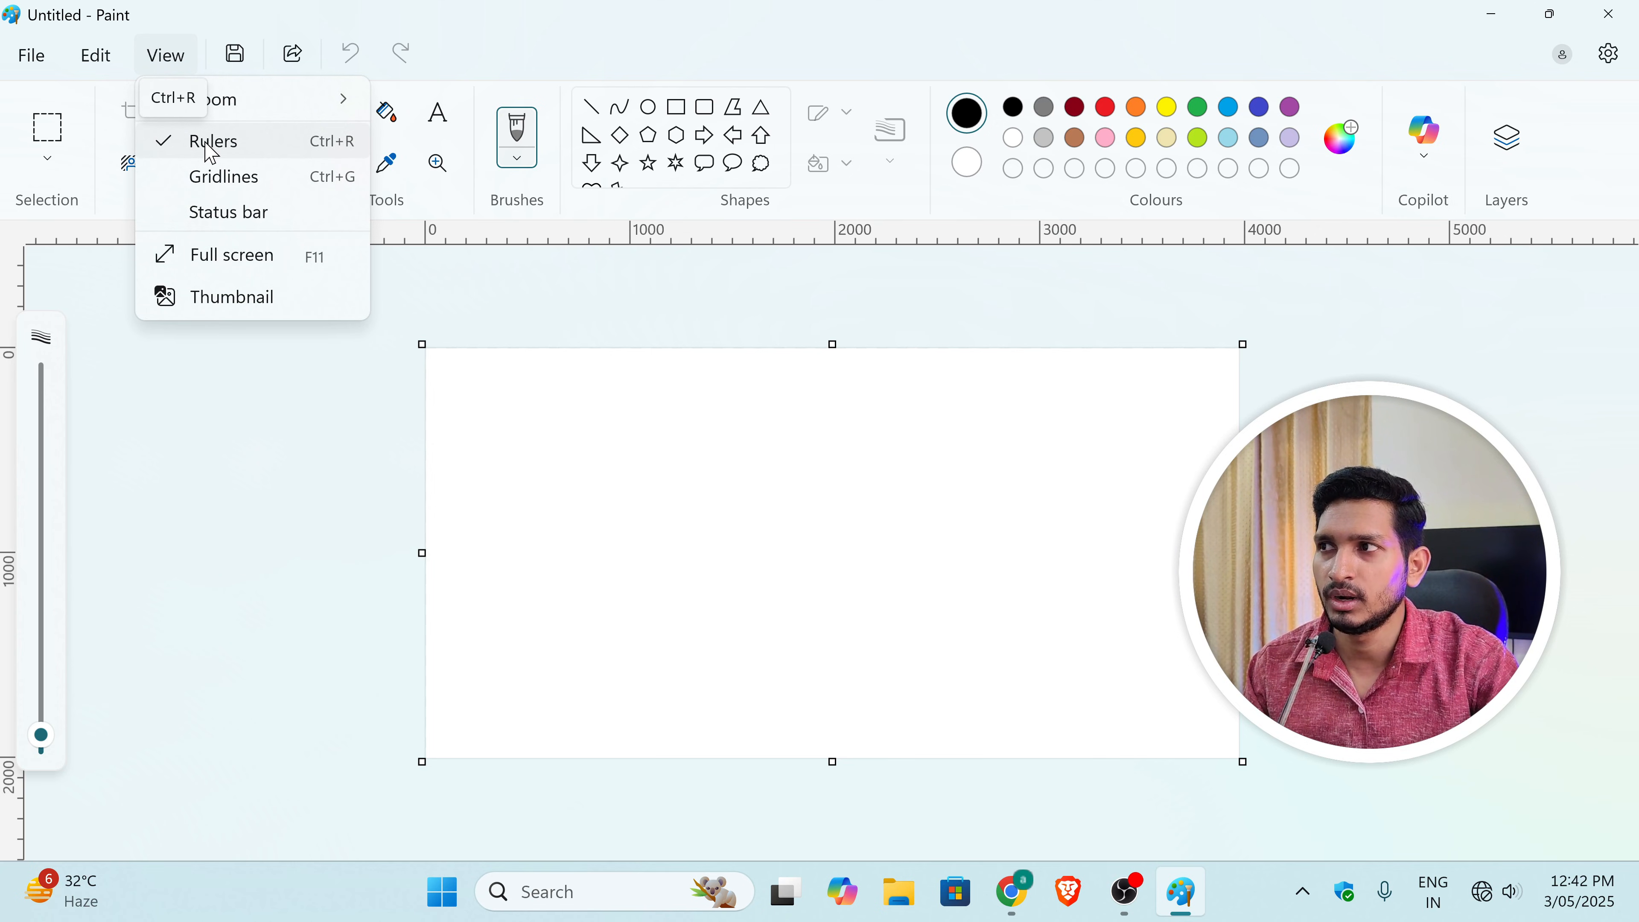
pyautogui.click(578, 319)
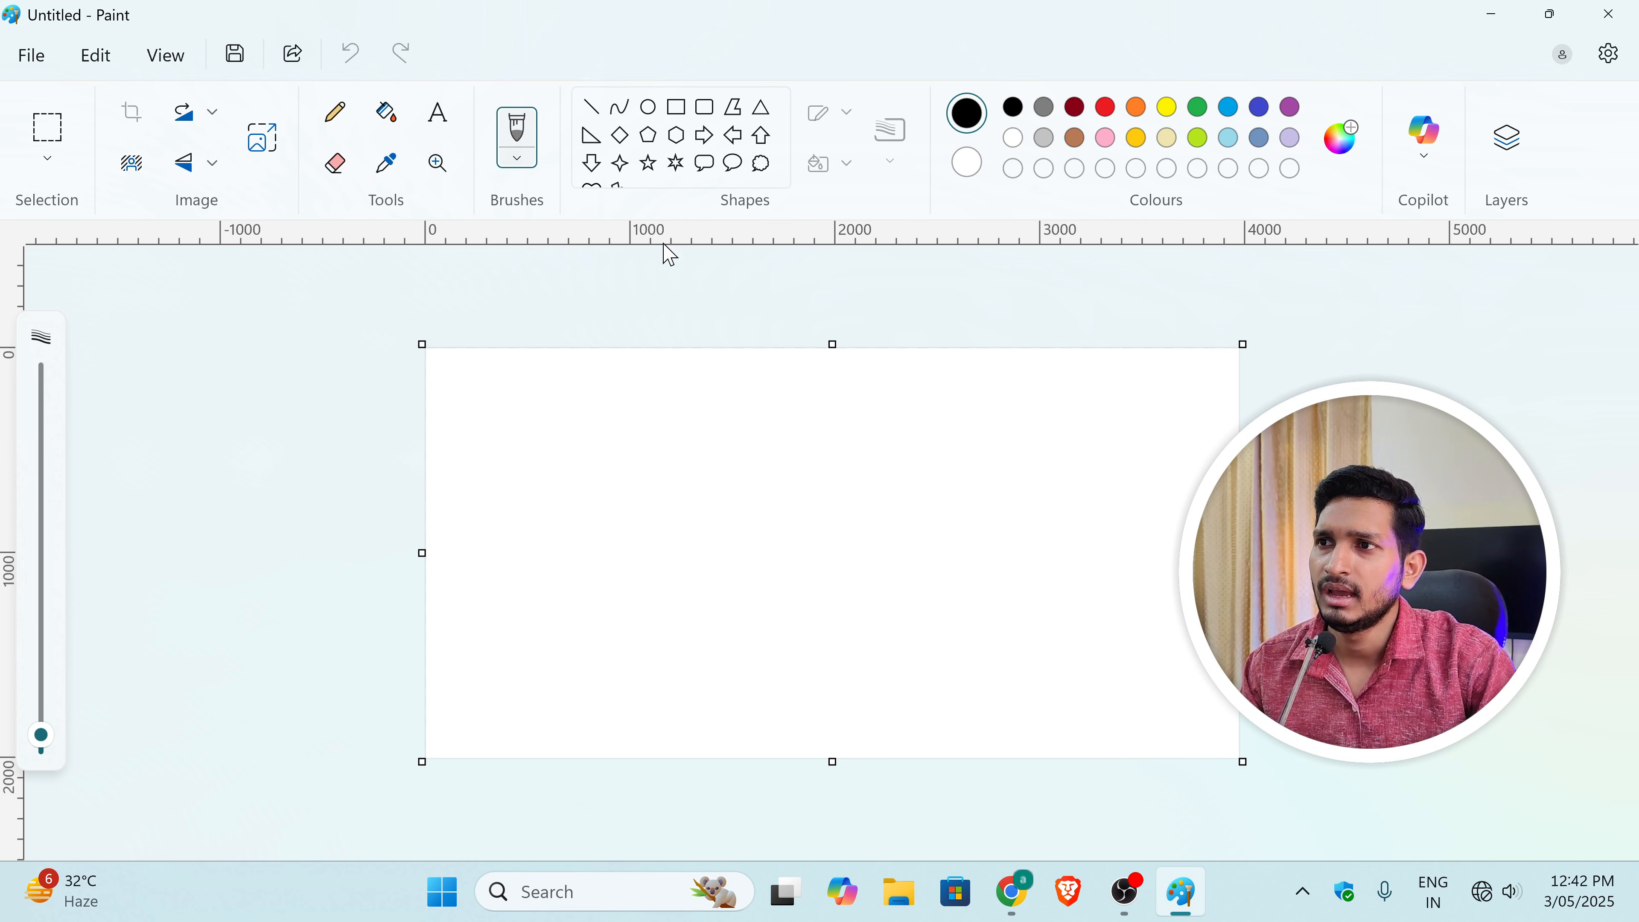
# Step: Hide the rulers and show them again, and turn the status bar back on
pyautogui.click(169, 65)
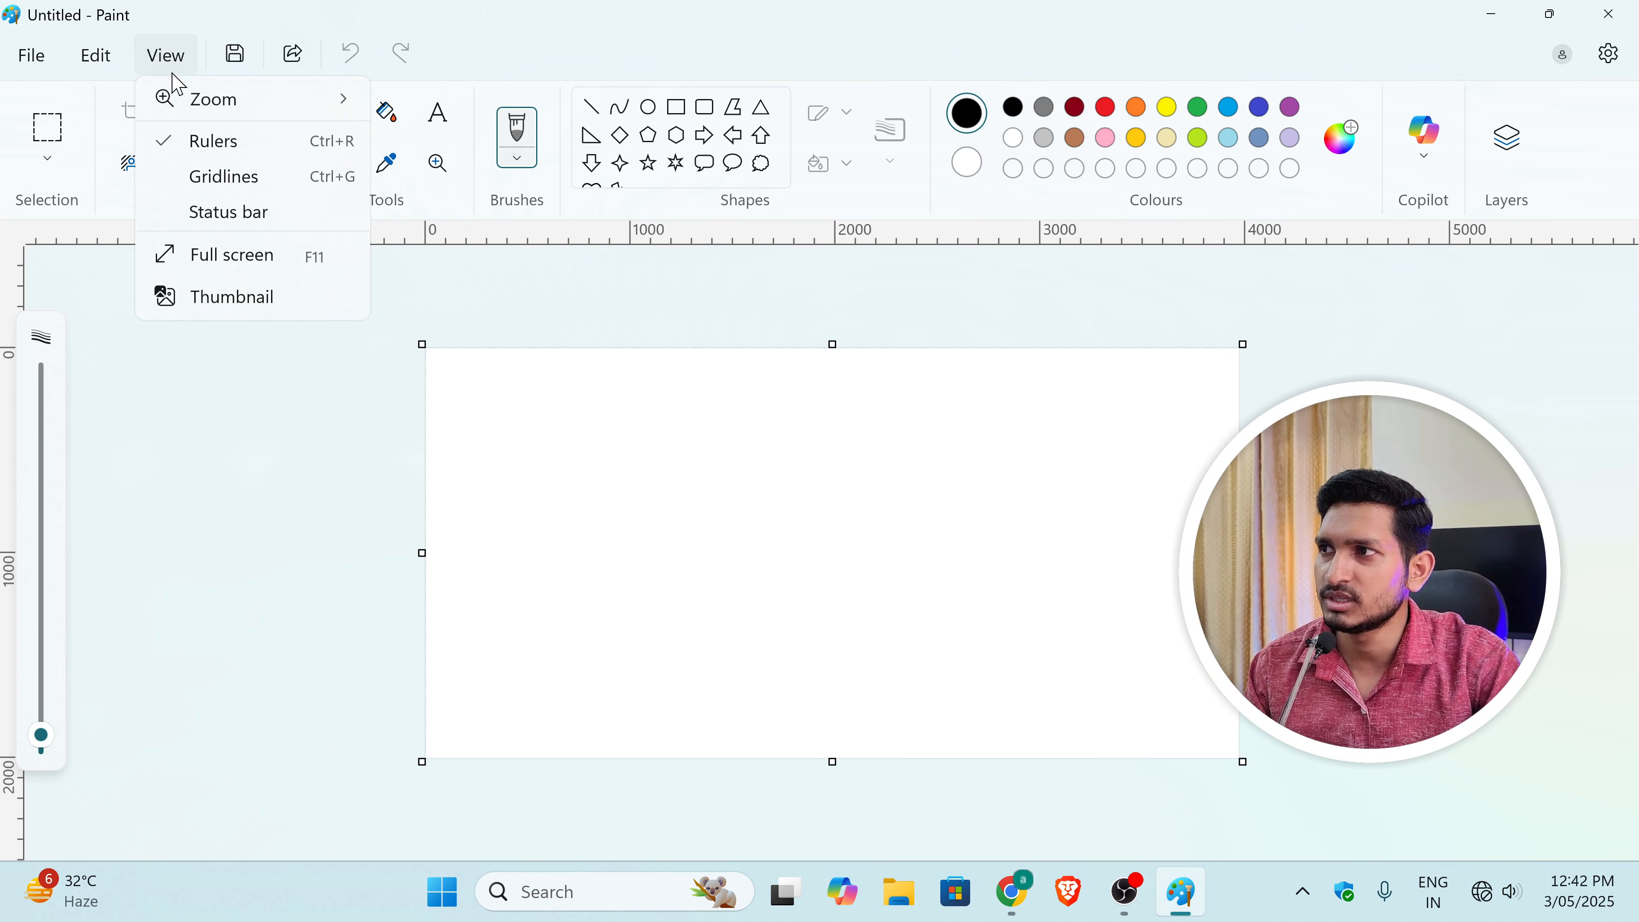
pyautogui.click(229, 157)
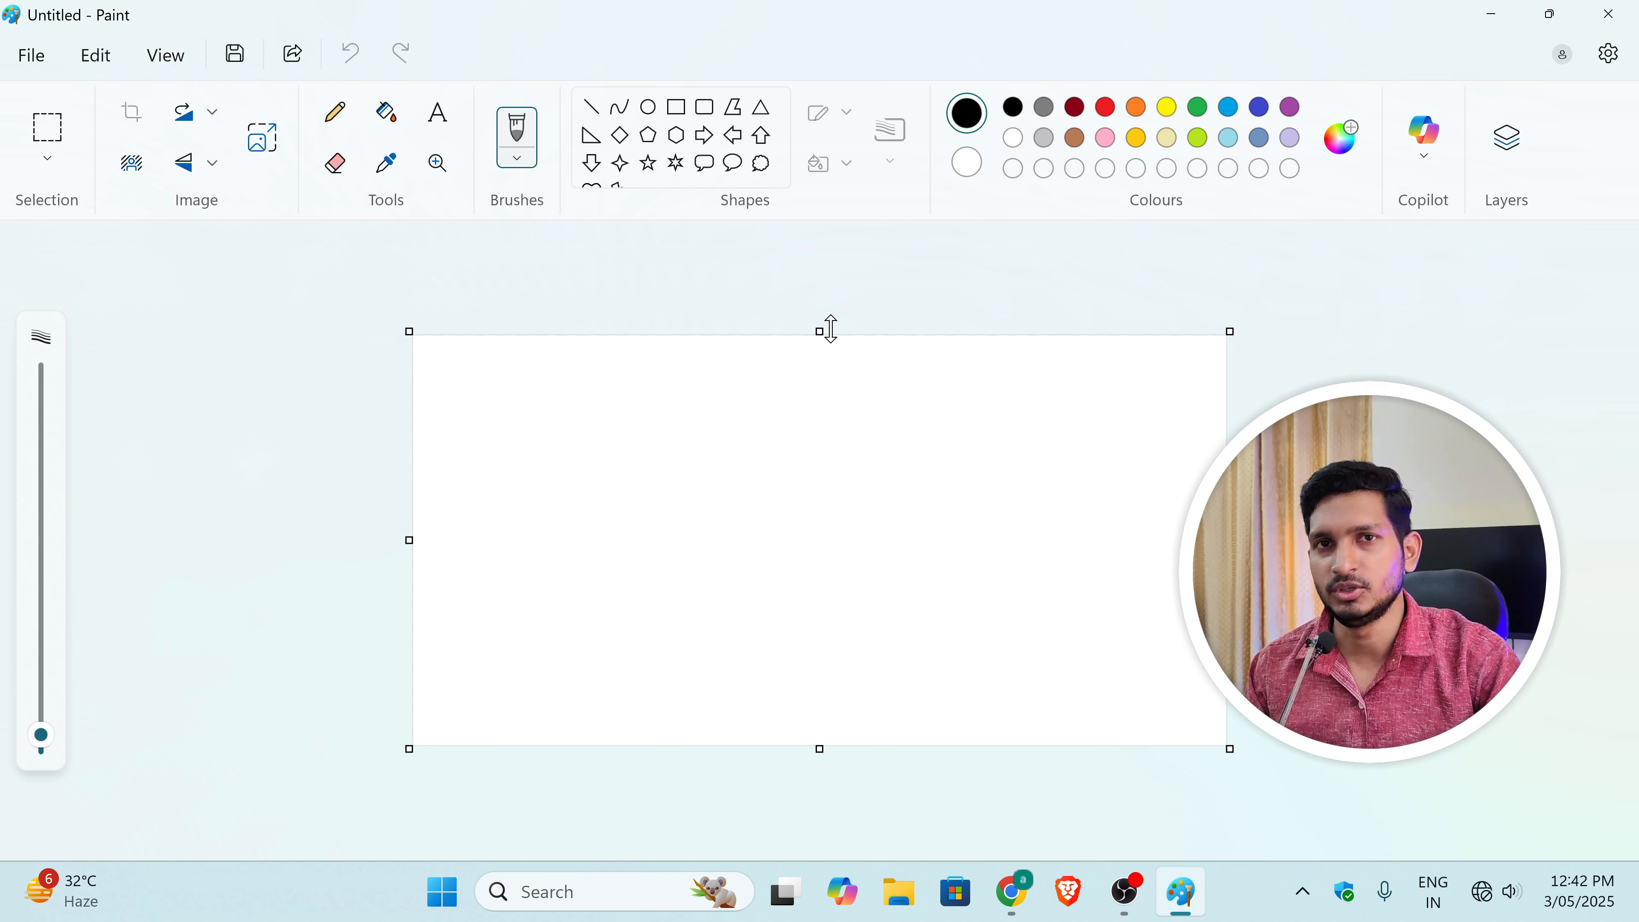
pyautogui.click(170, 54)
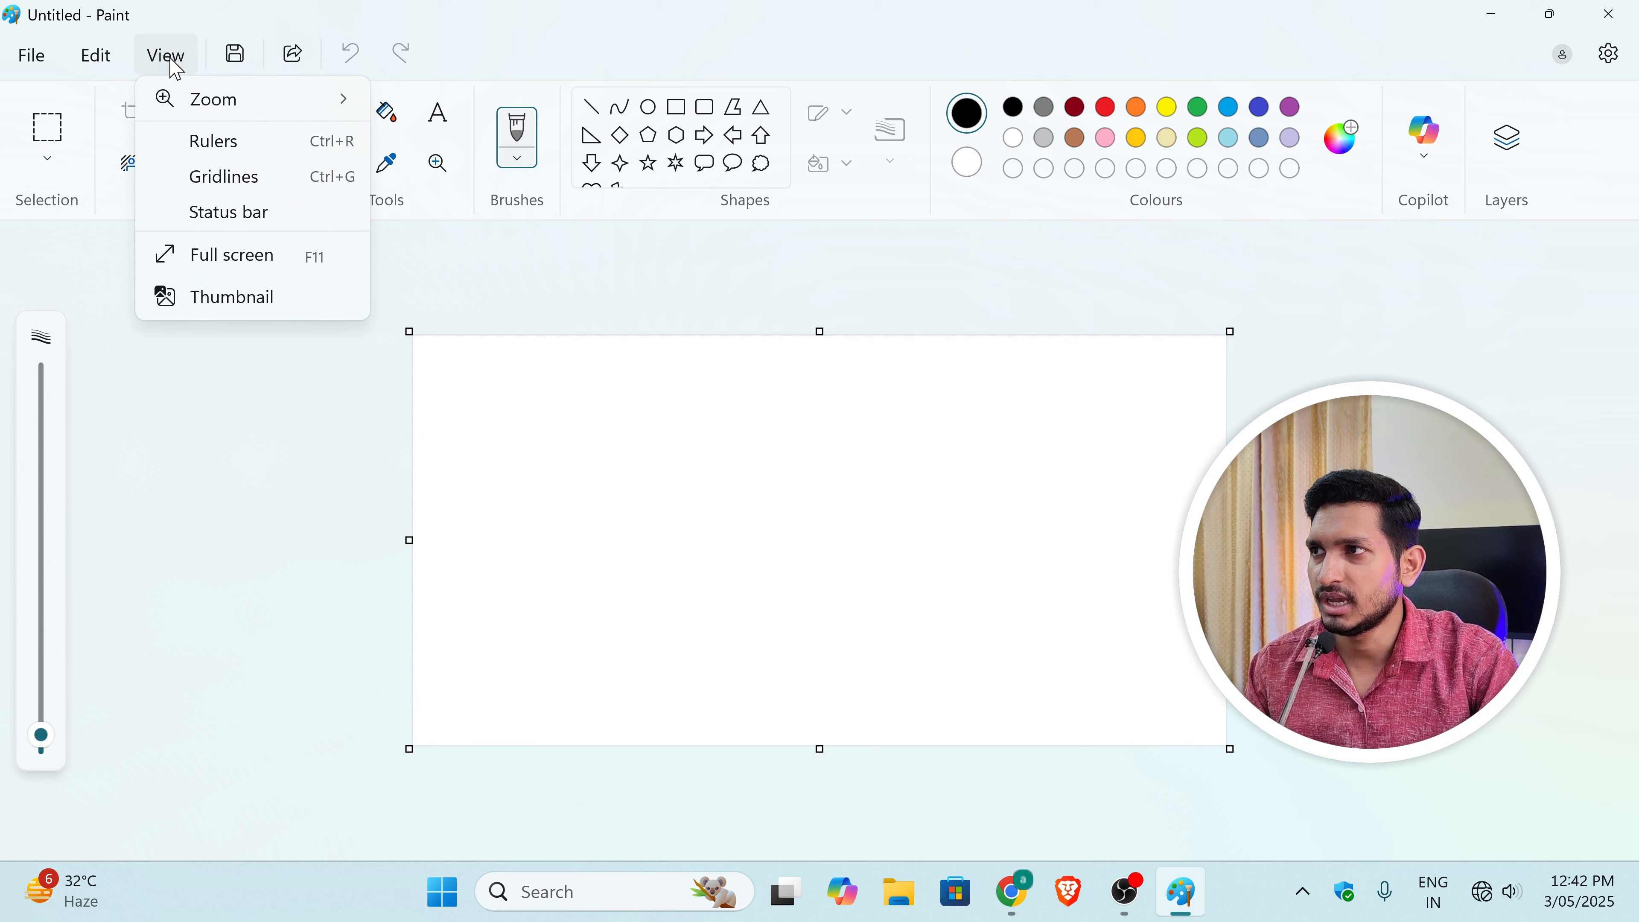
pyautogui.click(216, 154)
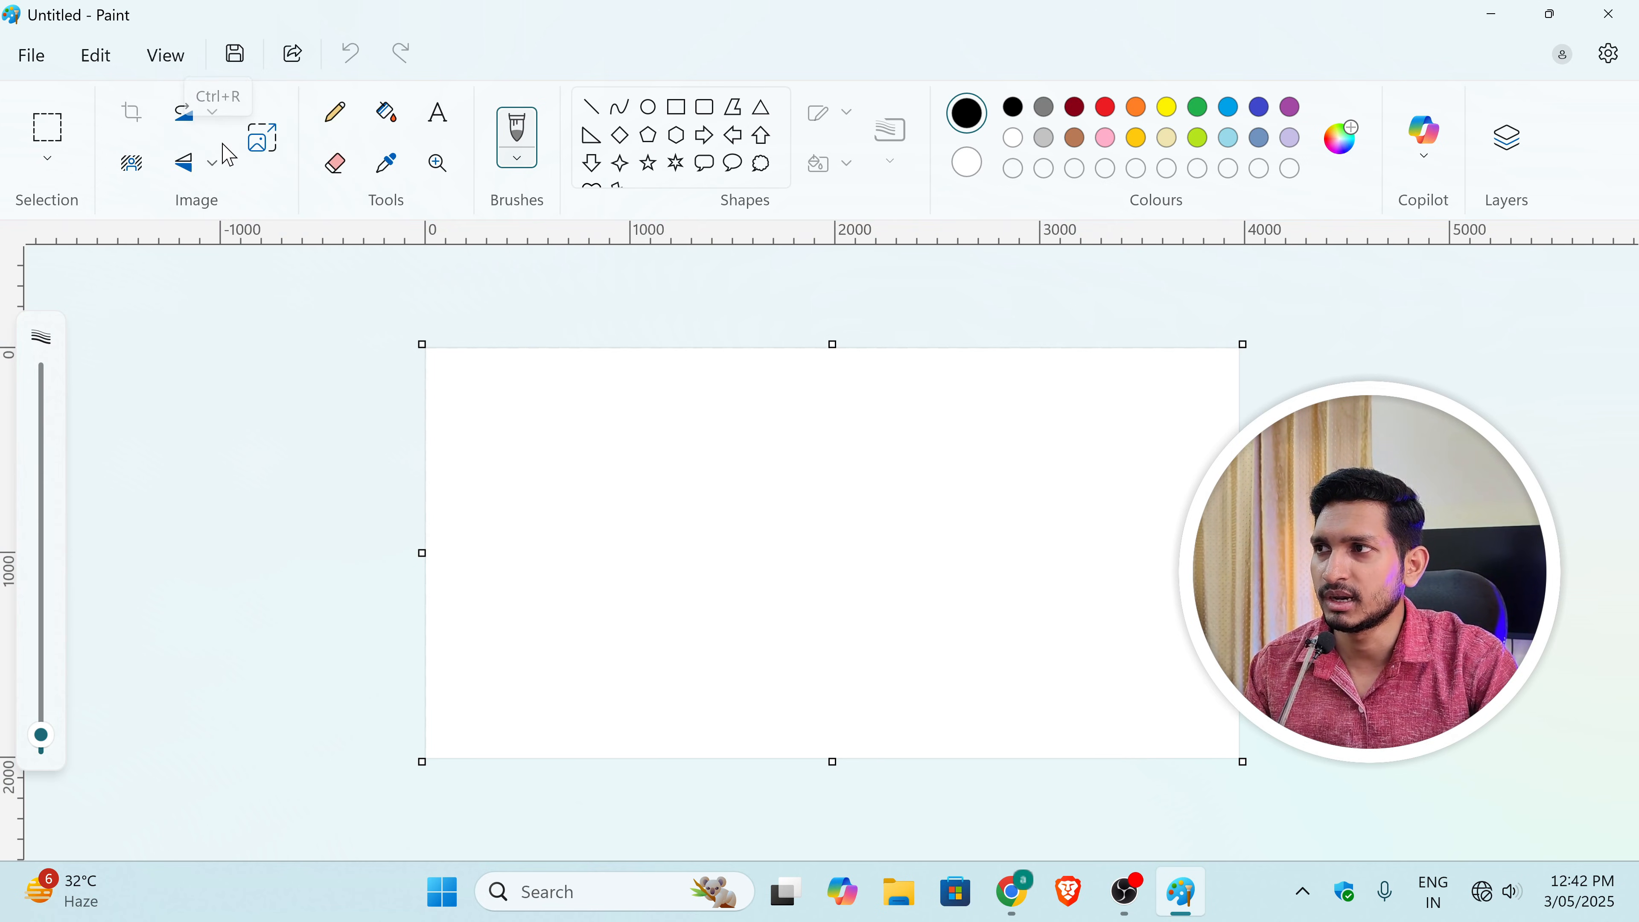
pyautogui.click(166, 55)
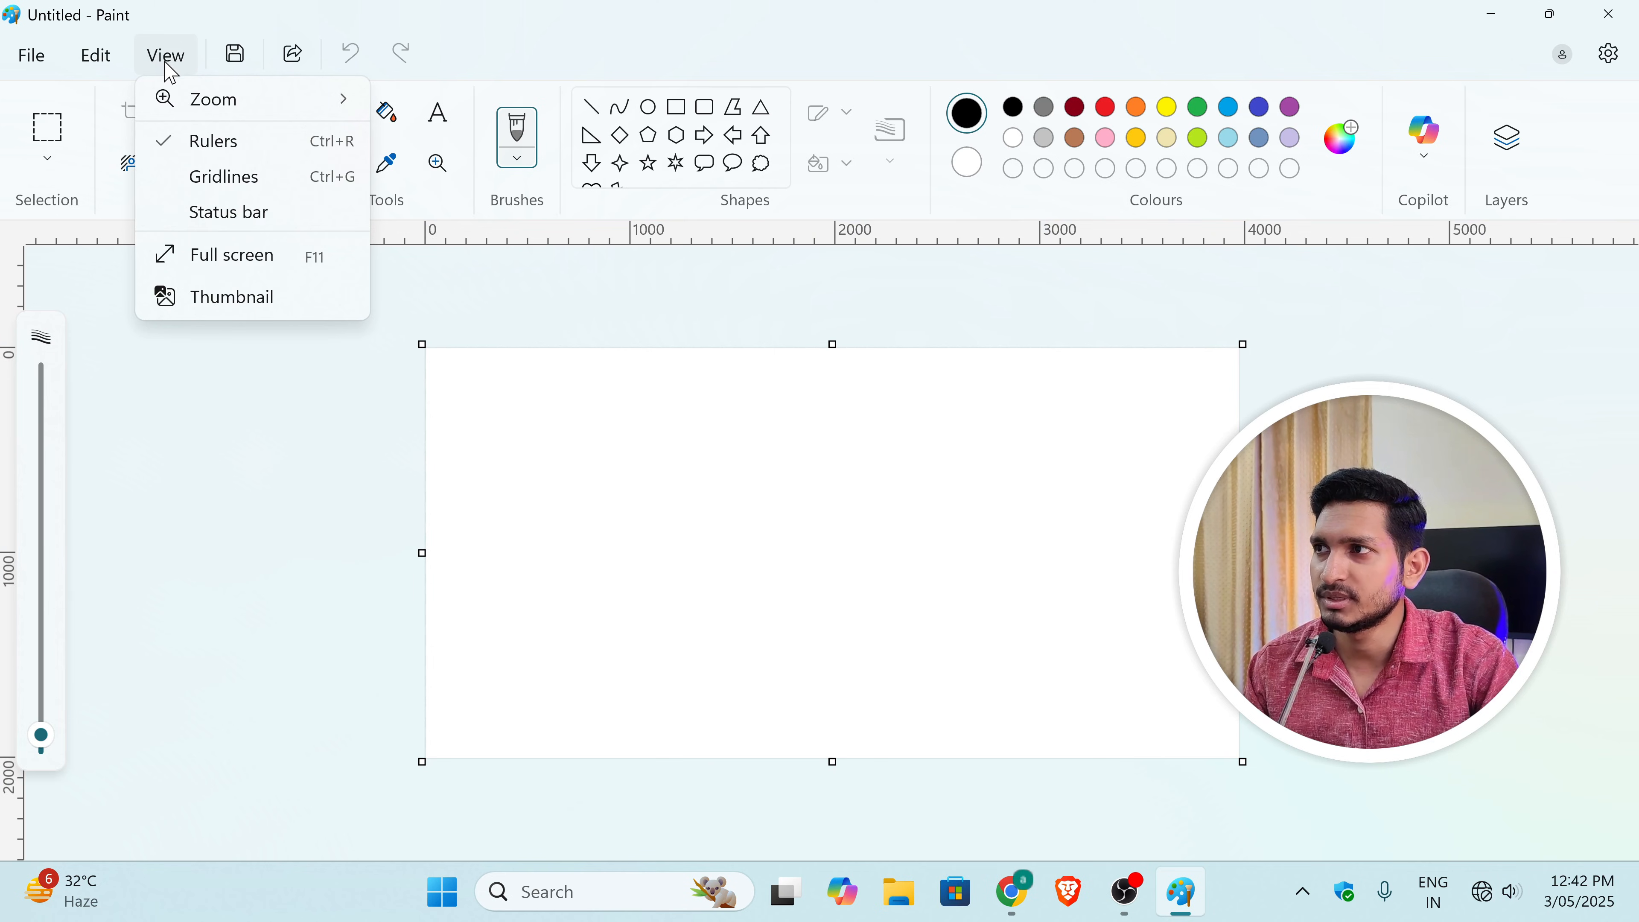
pyautogui.click(174, 213)
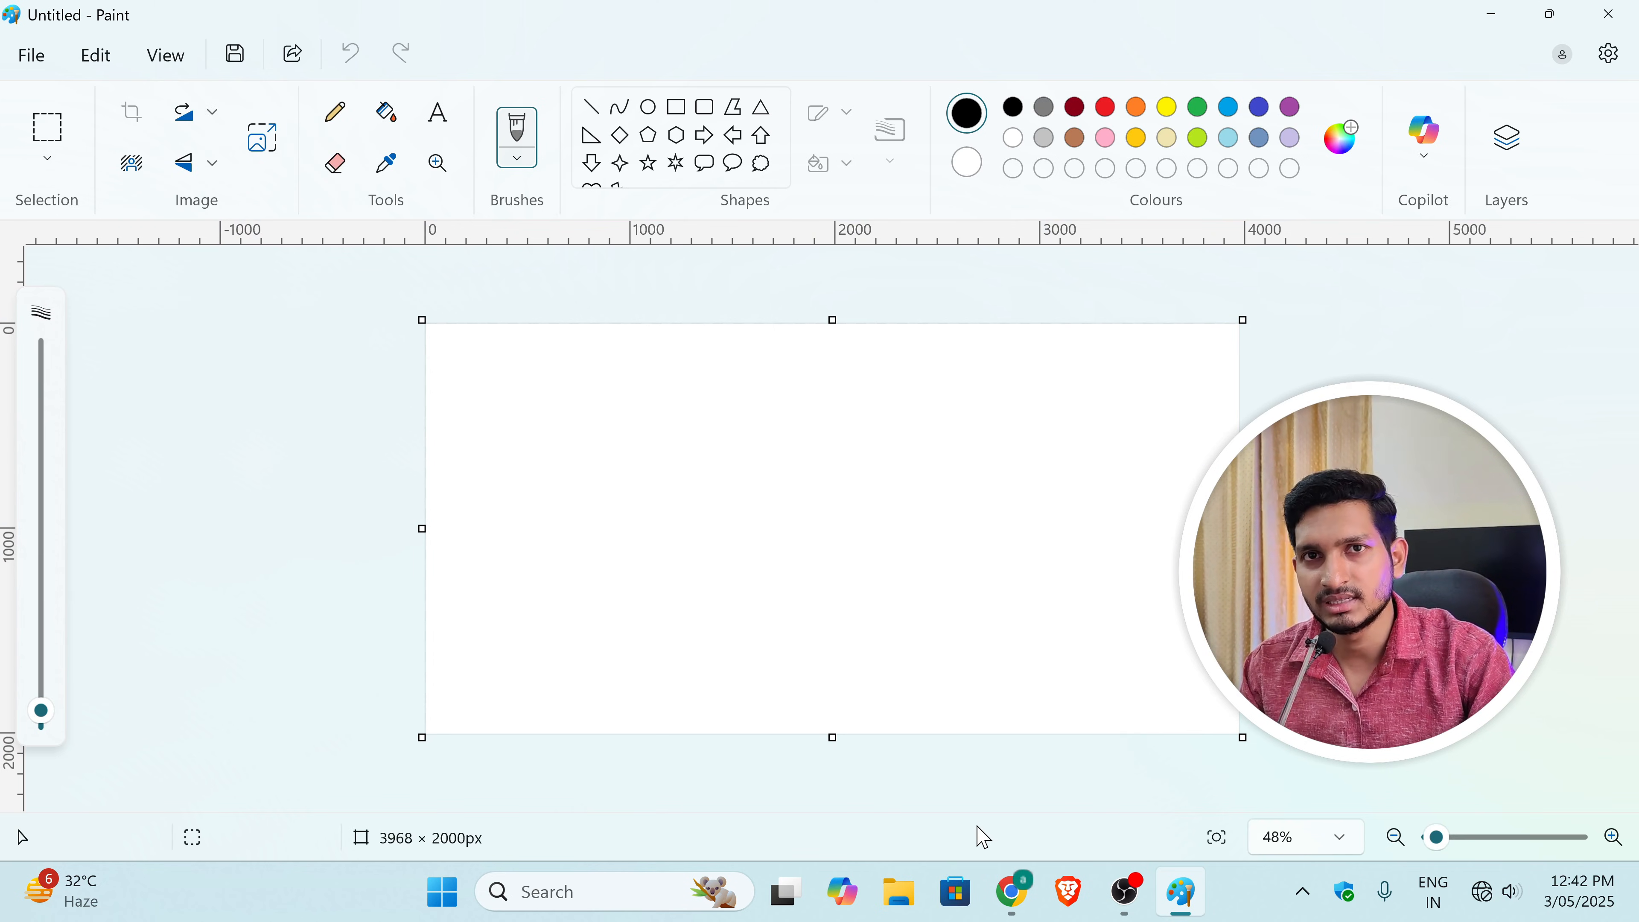
pyautogui.click(171, 64)
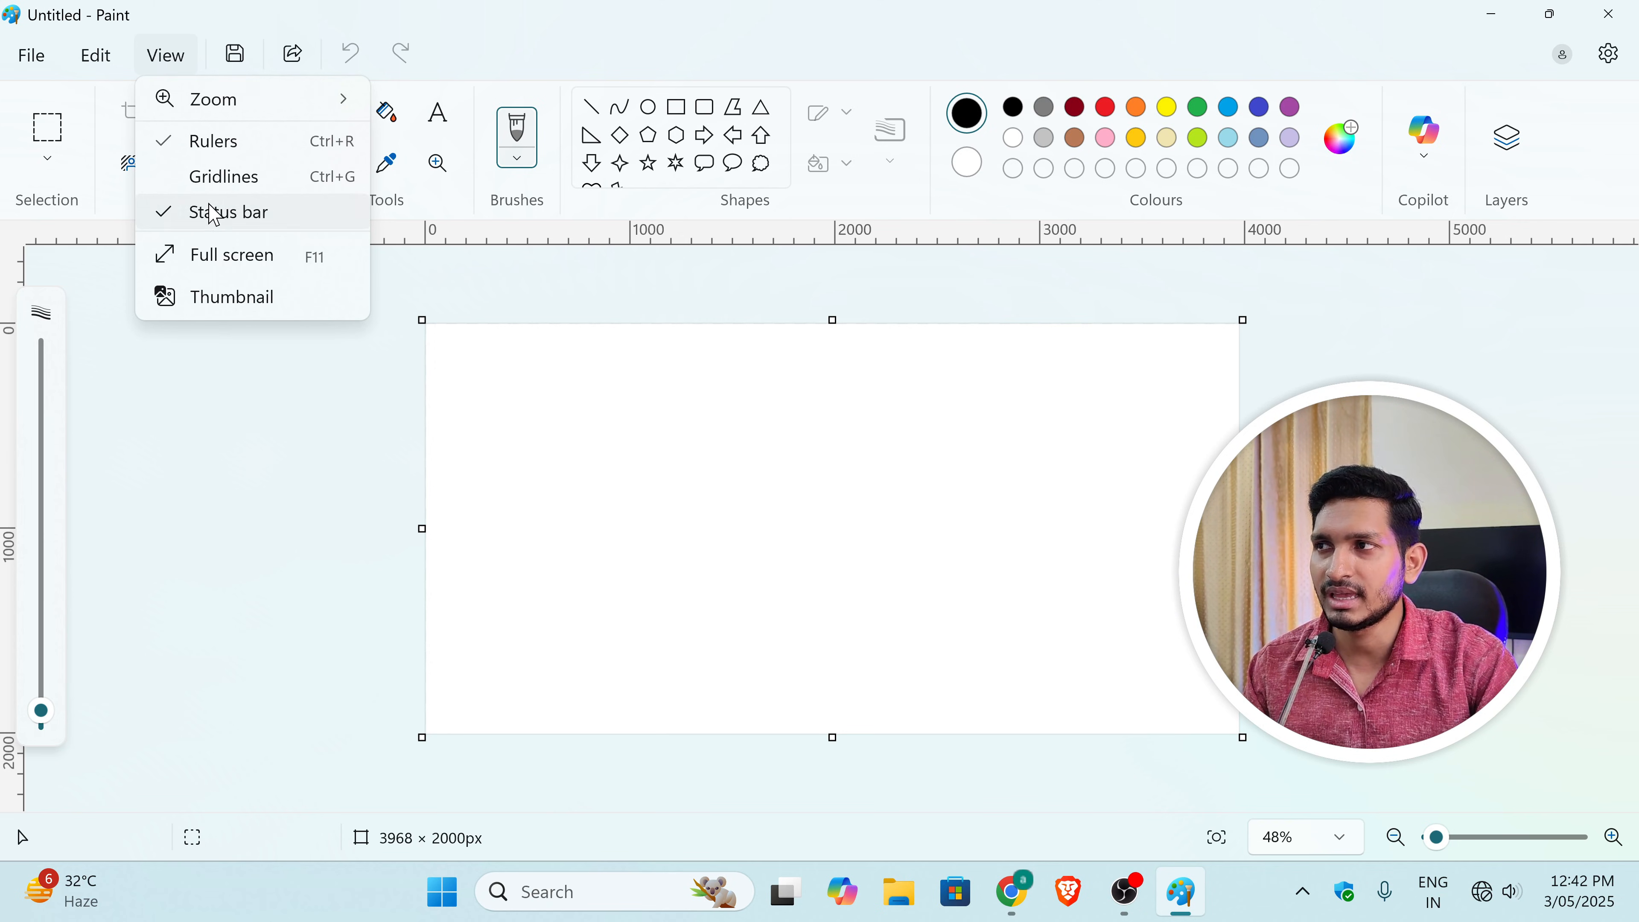
pyautogui.click(445, 304)
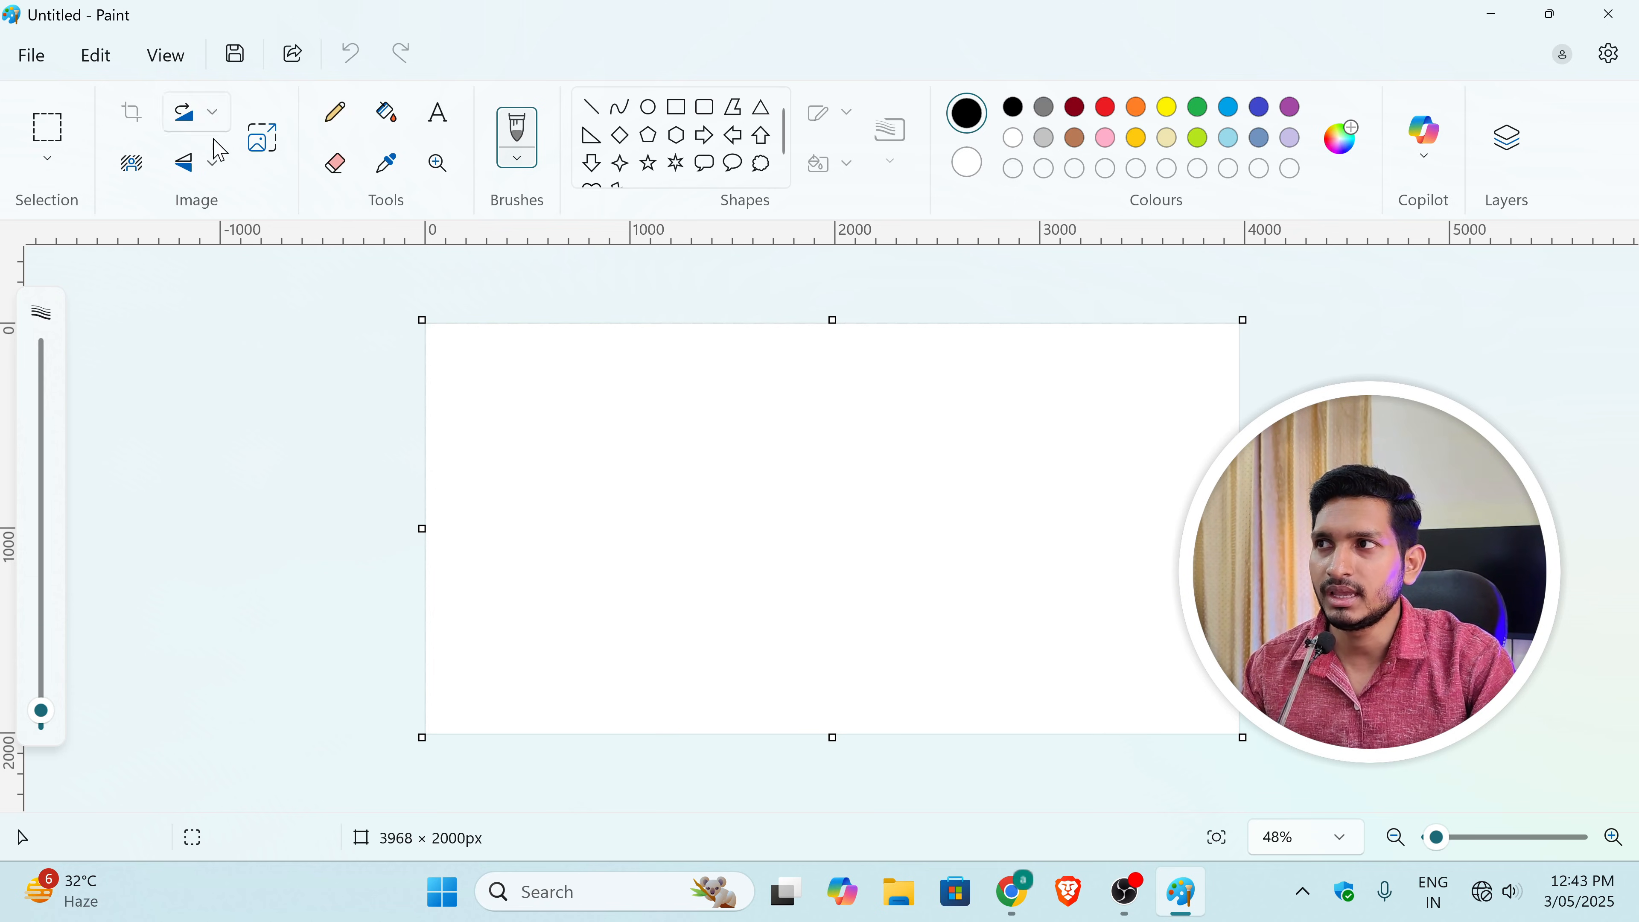
pyautogui.click(166, 55)
pyautogui.click(457, 289)
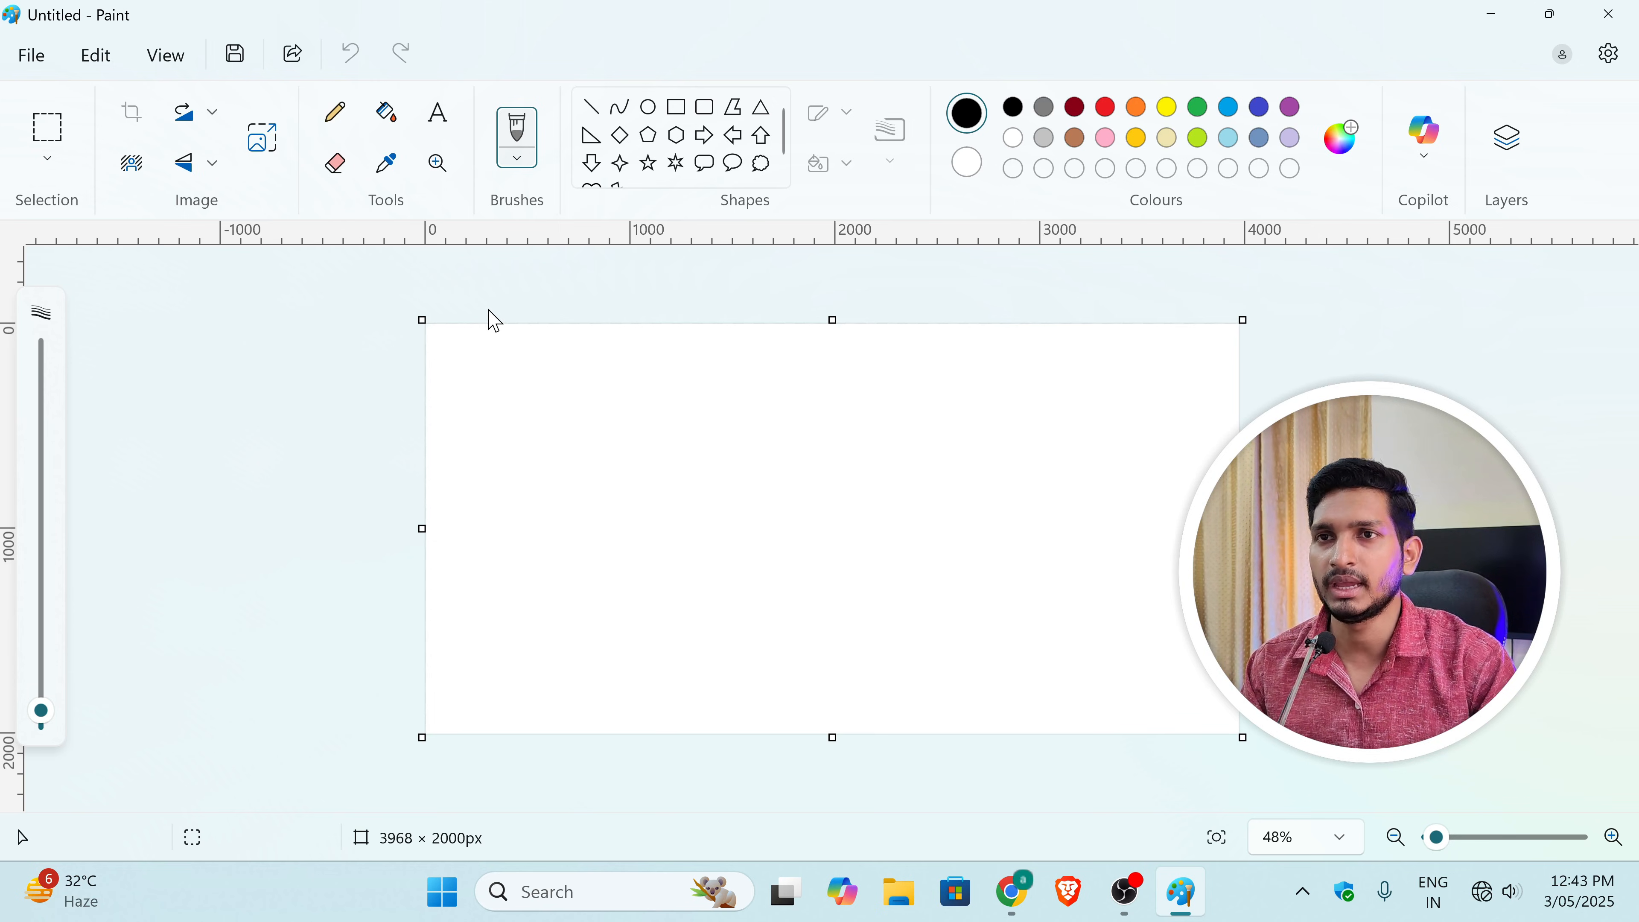
# Step: Show the gridlines on the blank canvas and hide them again
pyautogui.click(170, 58)
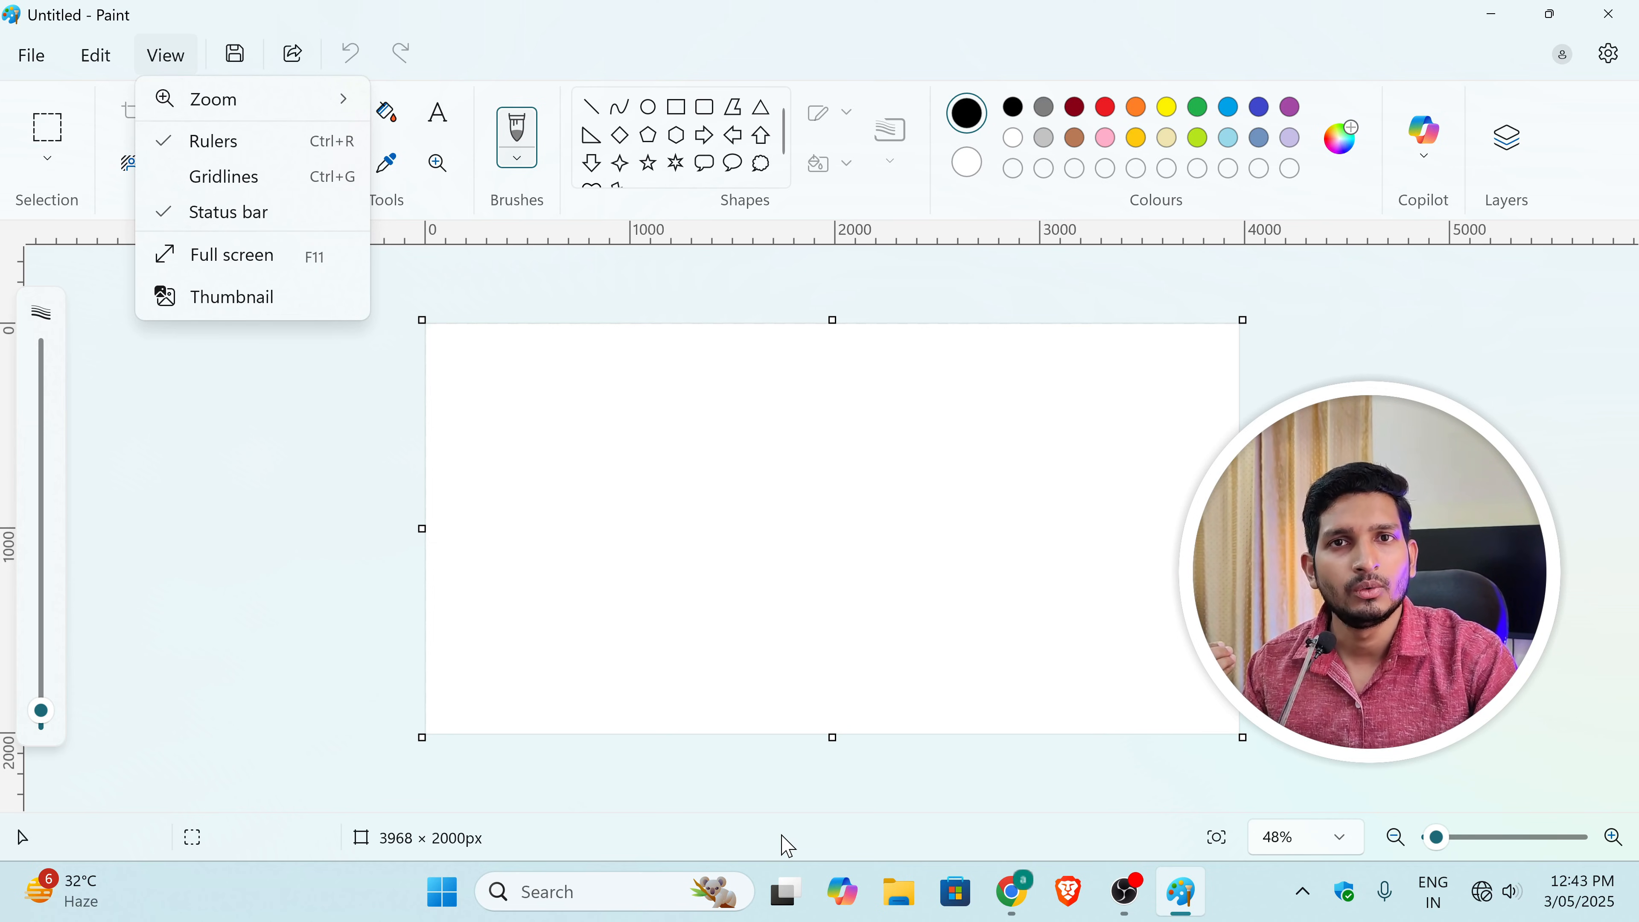
pyautogui.click(237, 190)
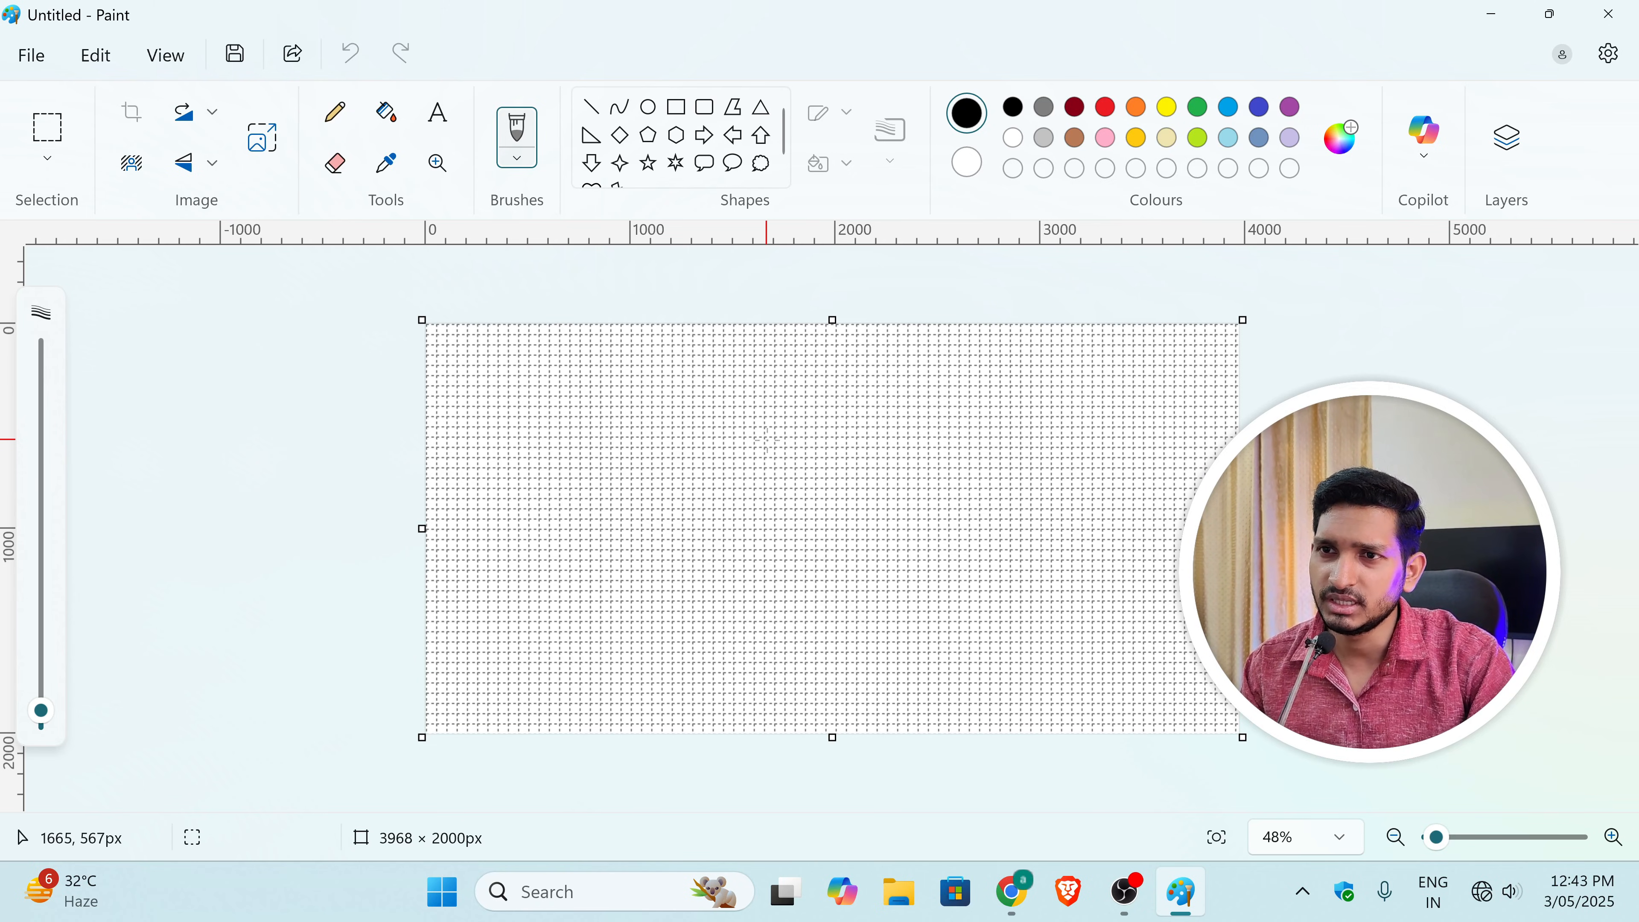
pyautogui.click(173, 58)
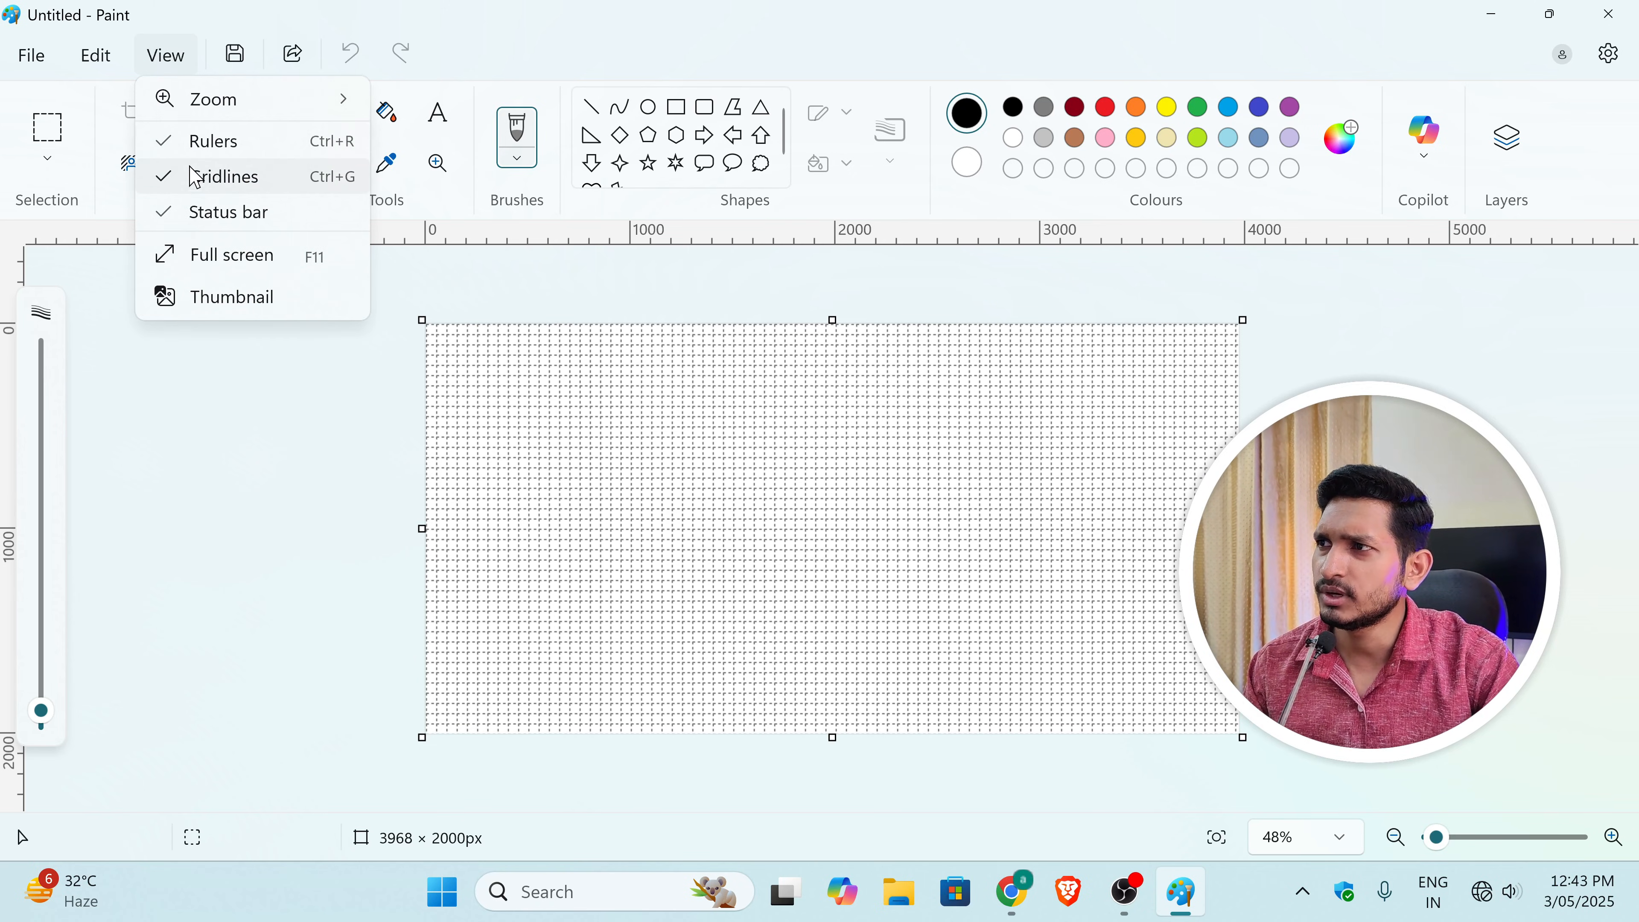
pyautogui.click(183, 189)
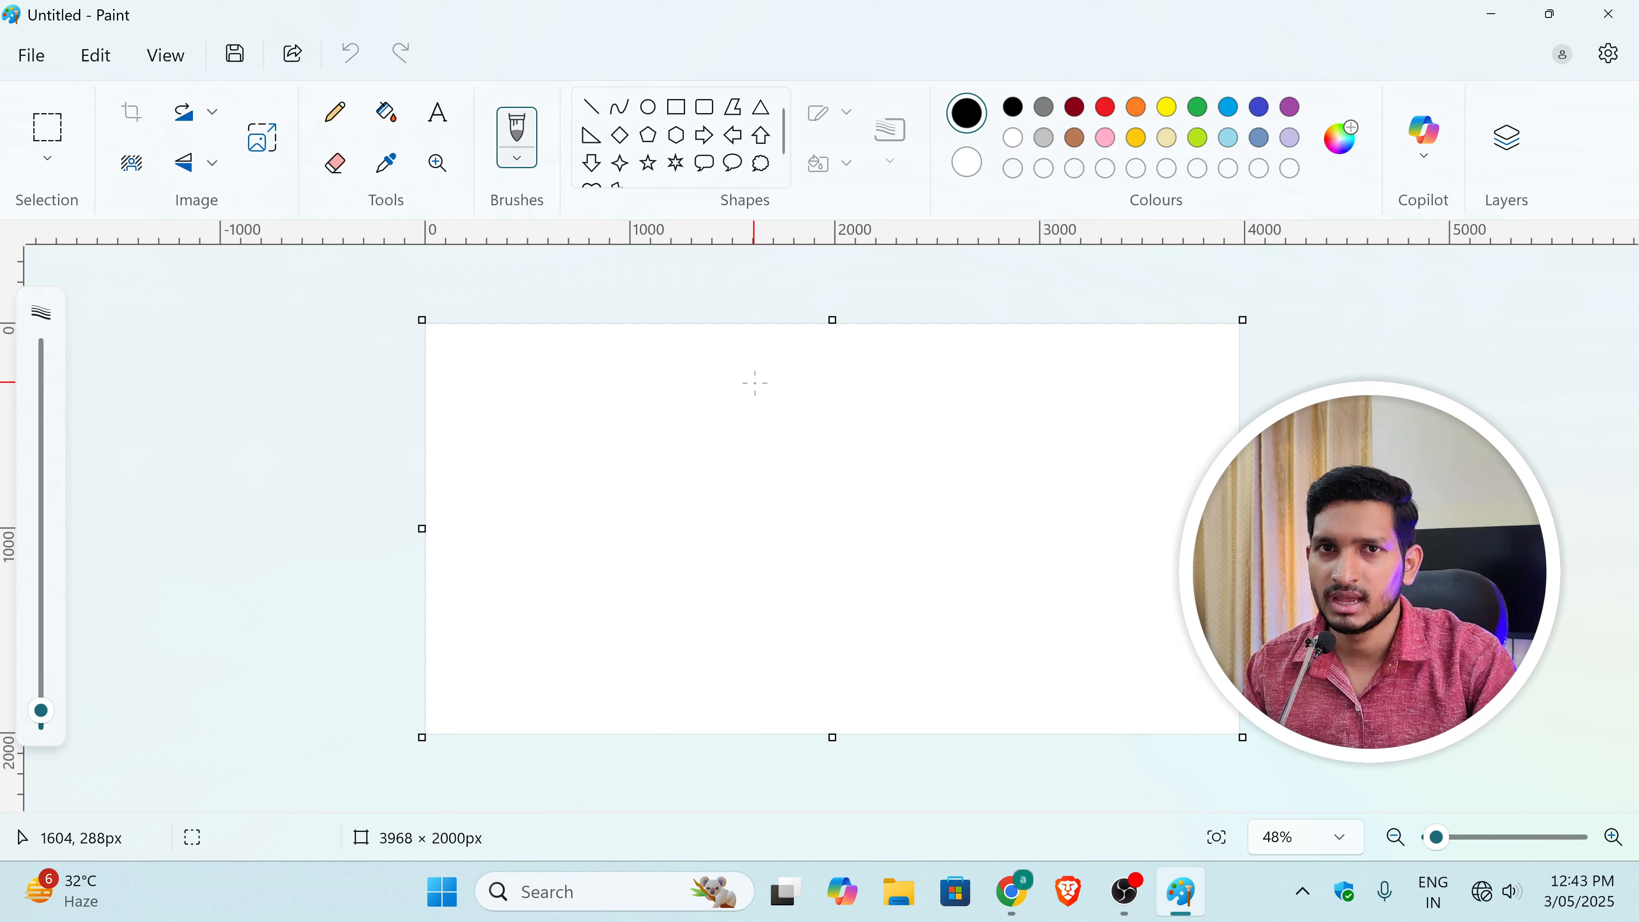
# Step: View the blank canvas in full screen and return to the normal window
pyautogui.click(163, 58)
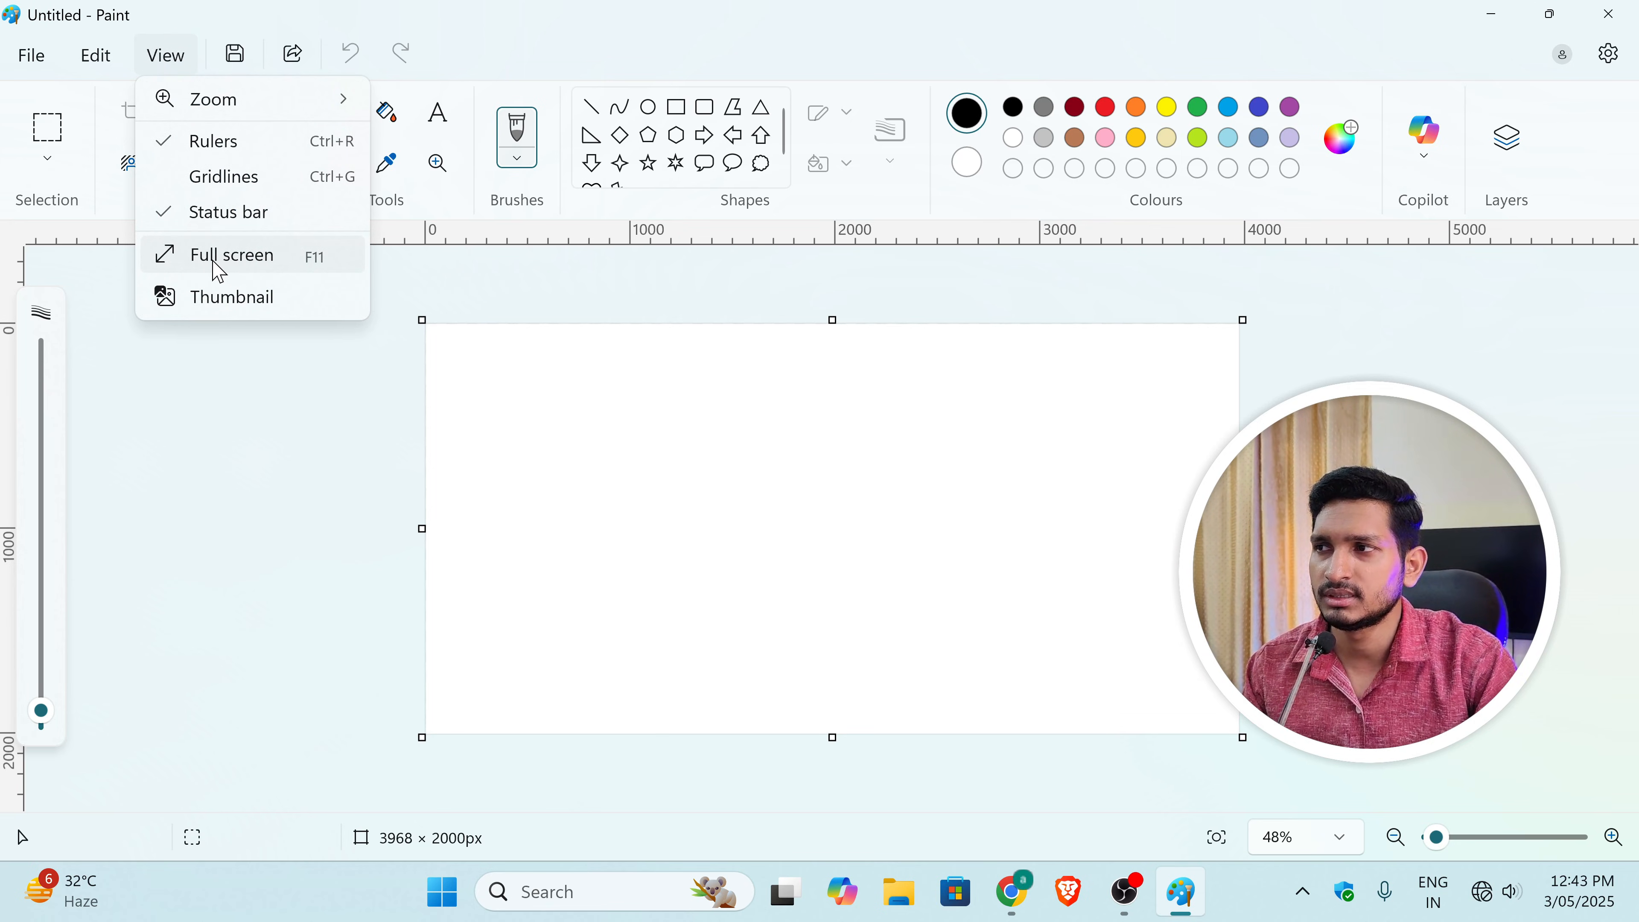
pyautogui.click(219, 271)
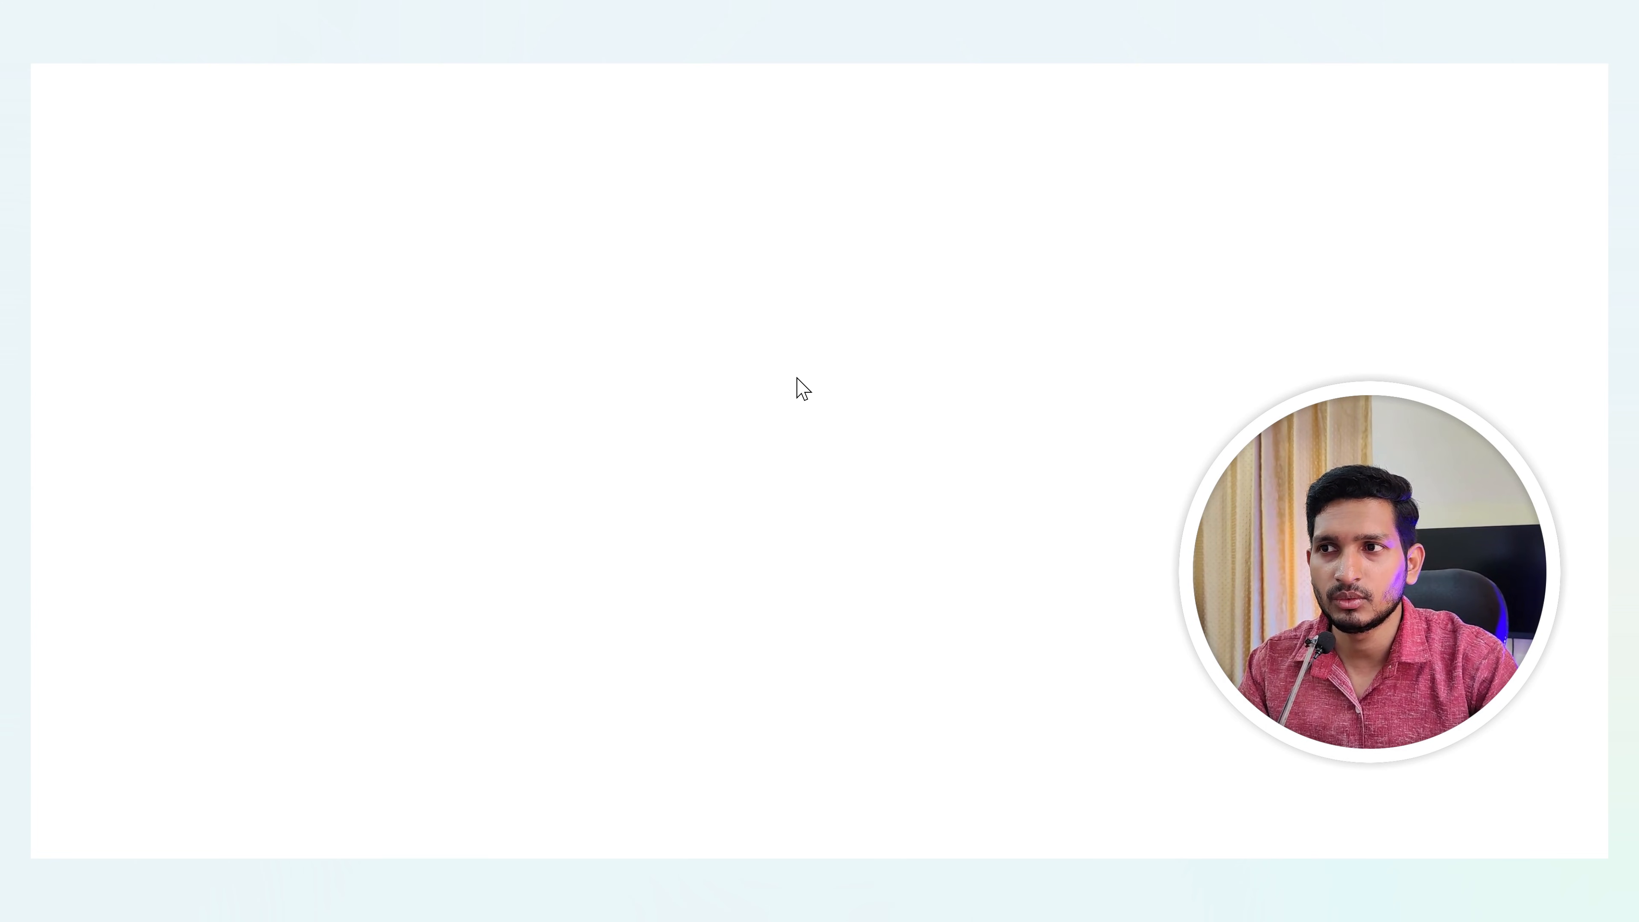
pyautogui.press('Escape')
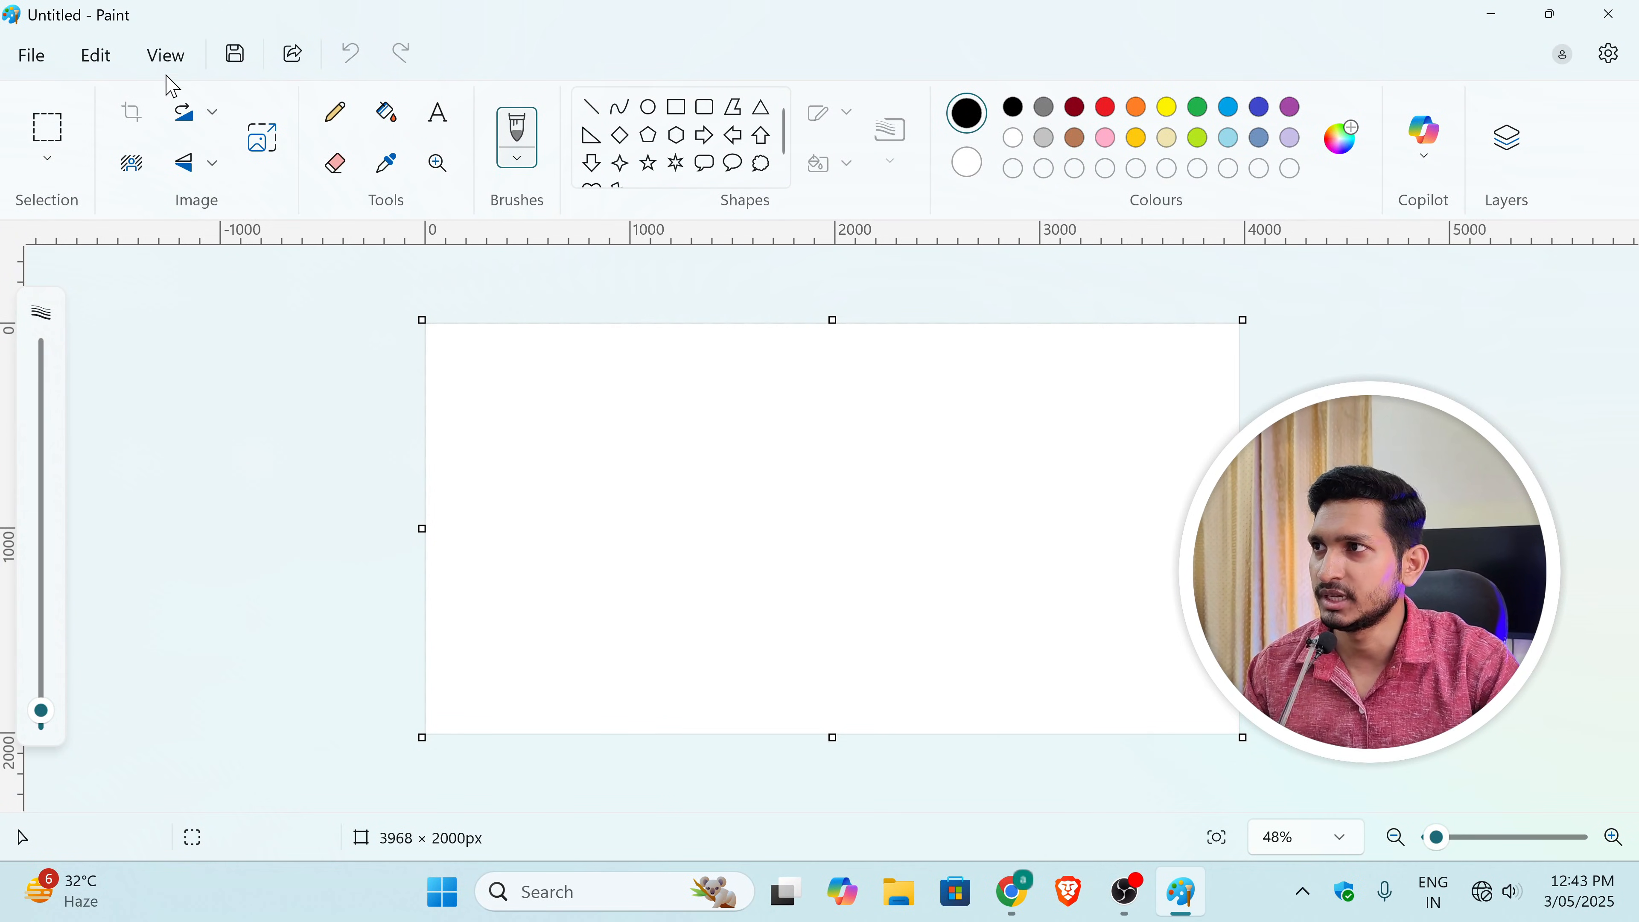
# Step: Show the canvas thumbnail preview, move it toward the canvas's upper-left area, and close it
pyautogui.click(166, 56)
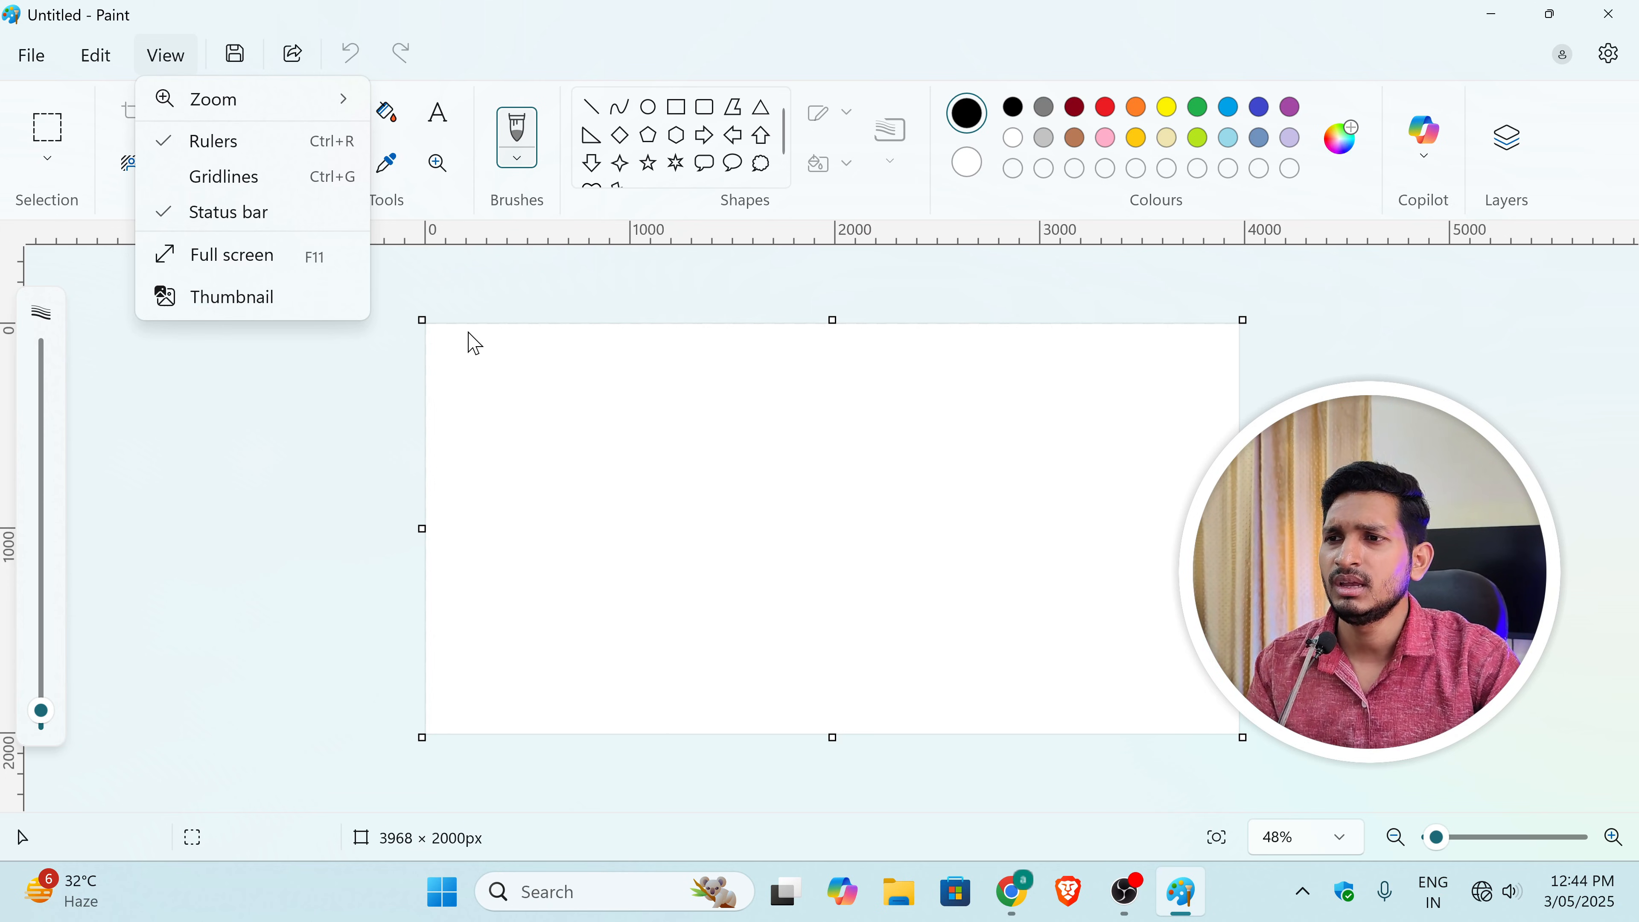
pyautogui.click(245, 302)
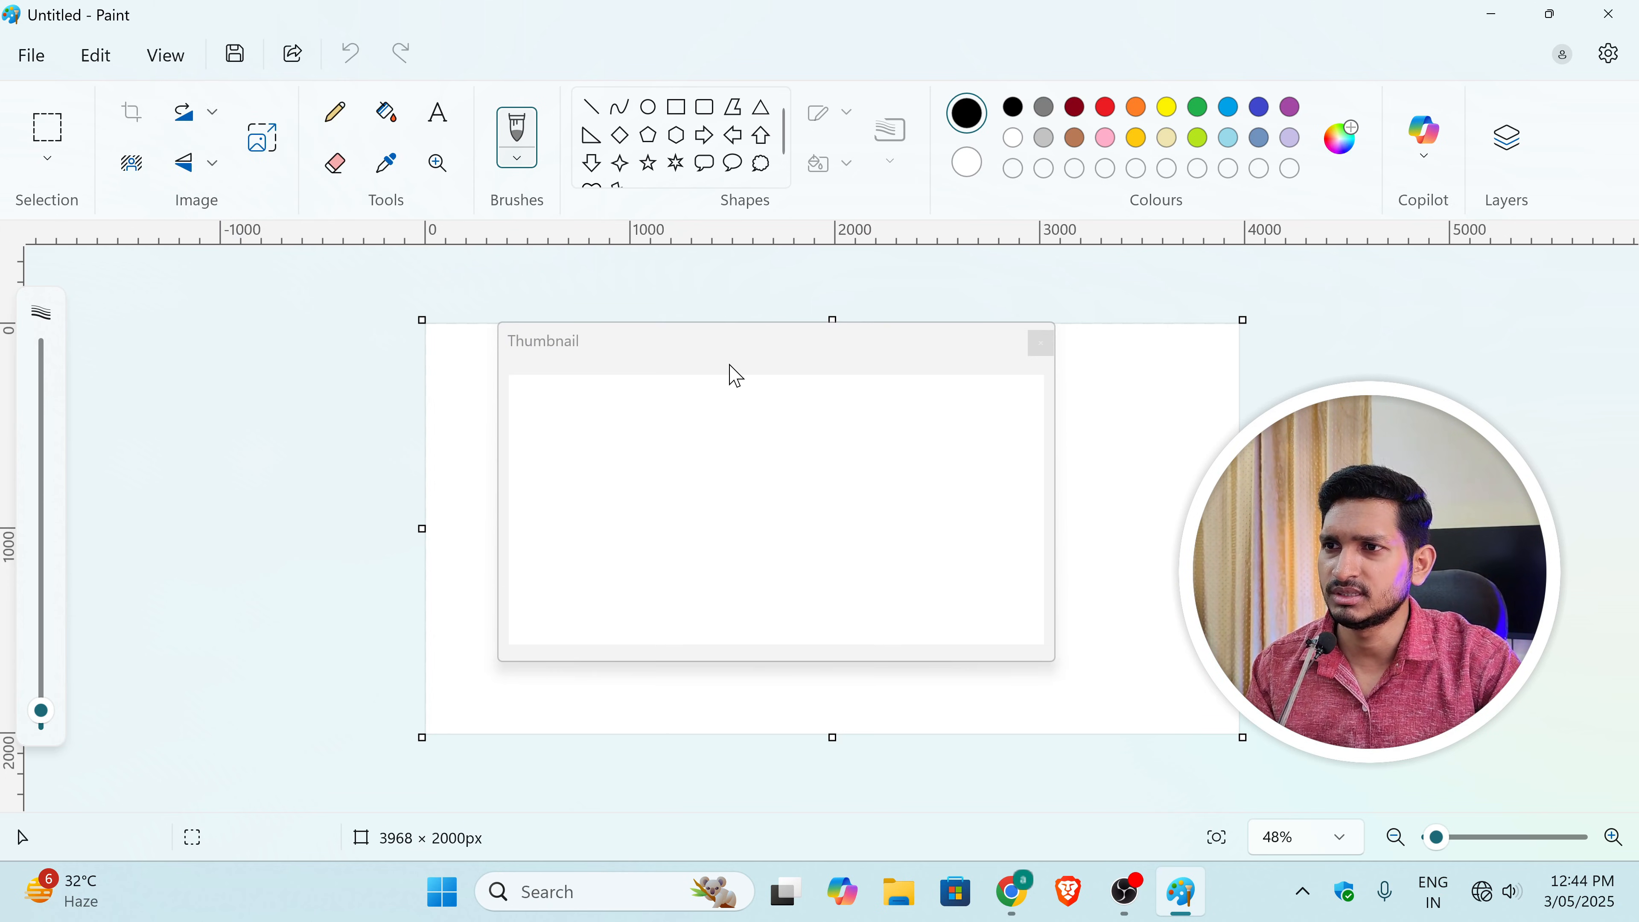
pyautogui.moveTo(731, 368); pyautogui.dragTo(519, 201)
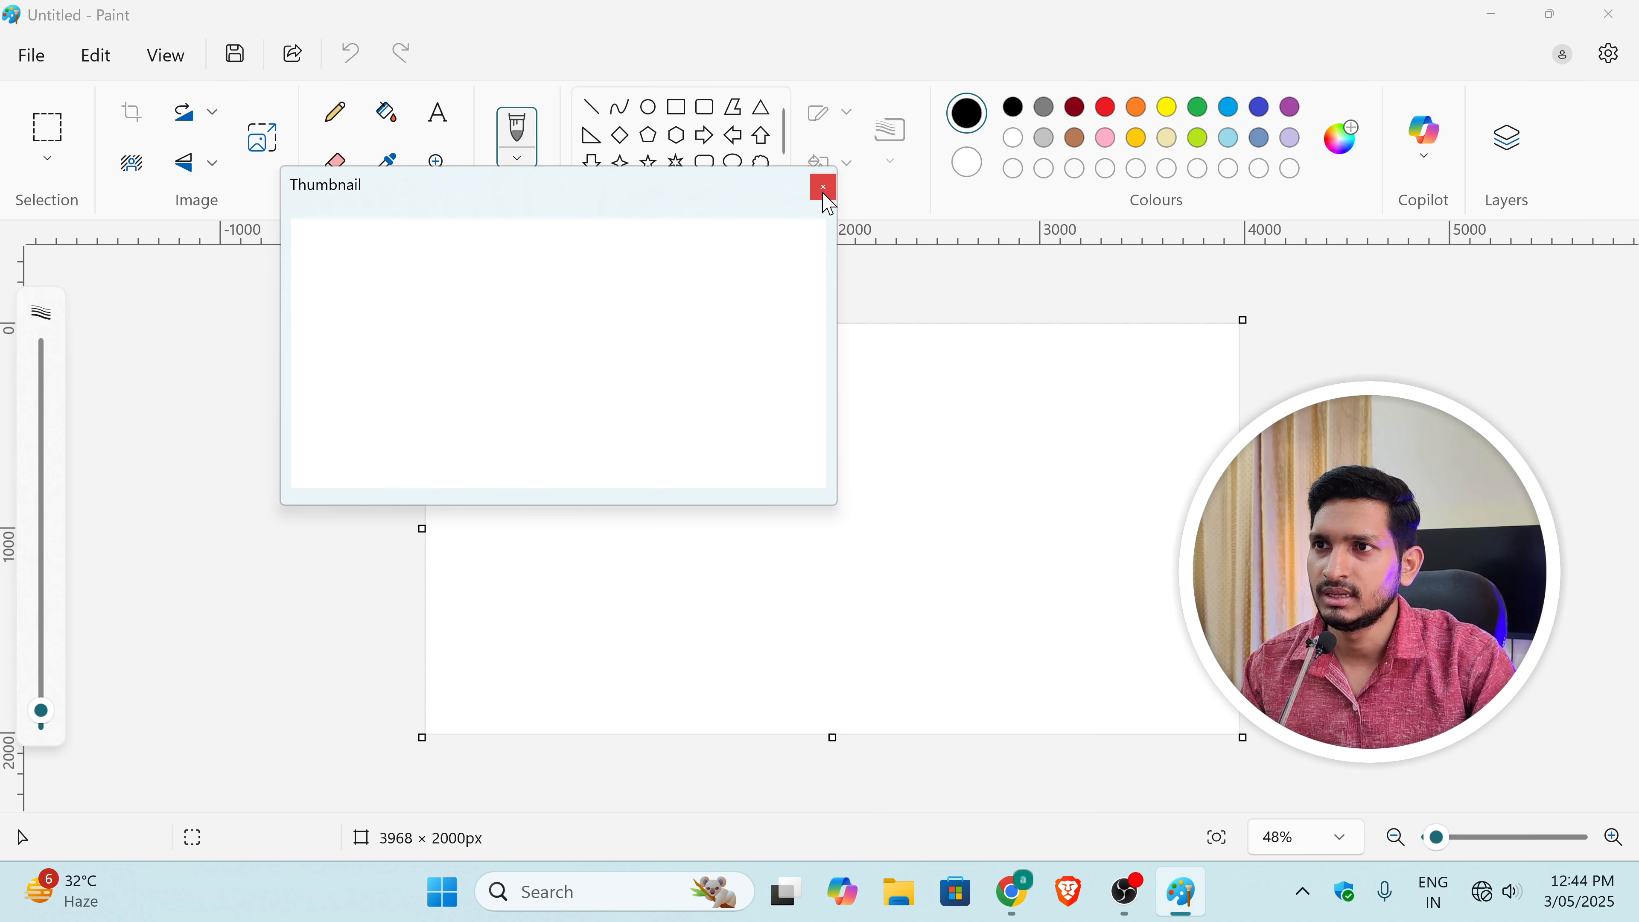
pyautogui.click(824, 190)
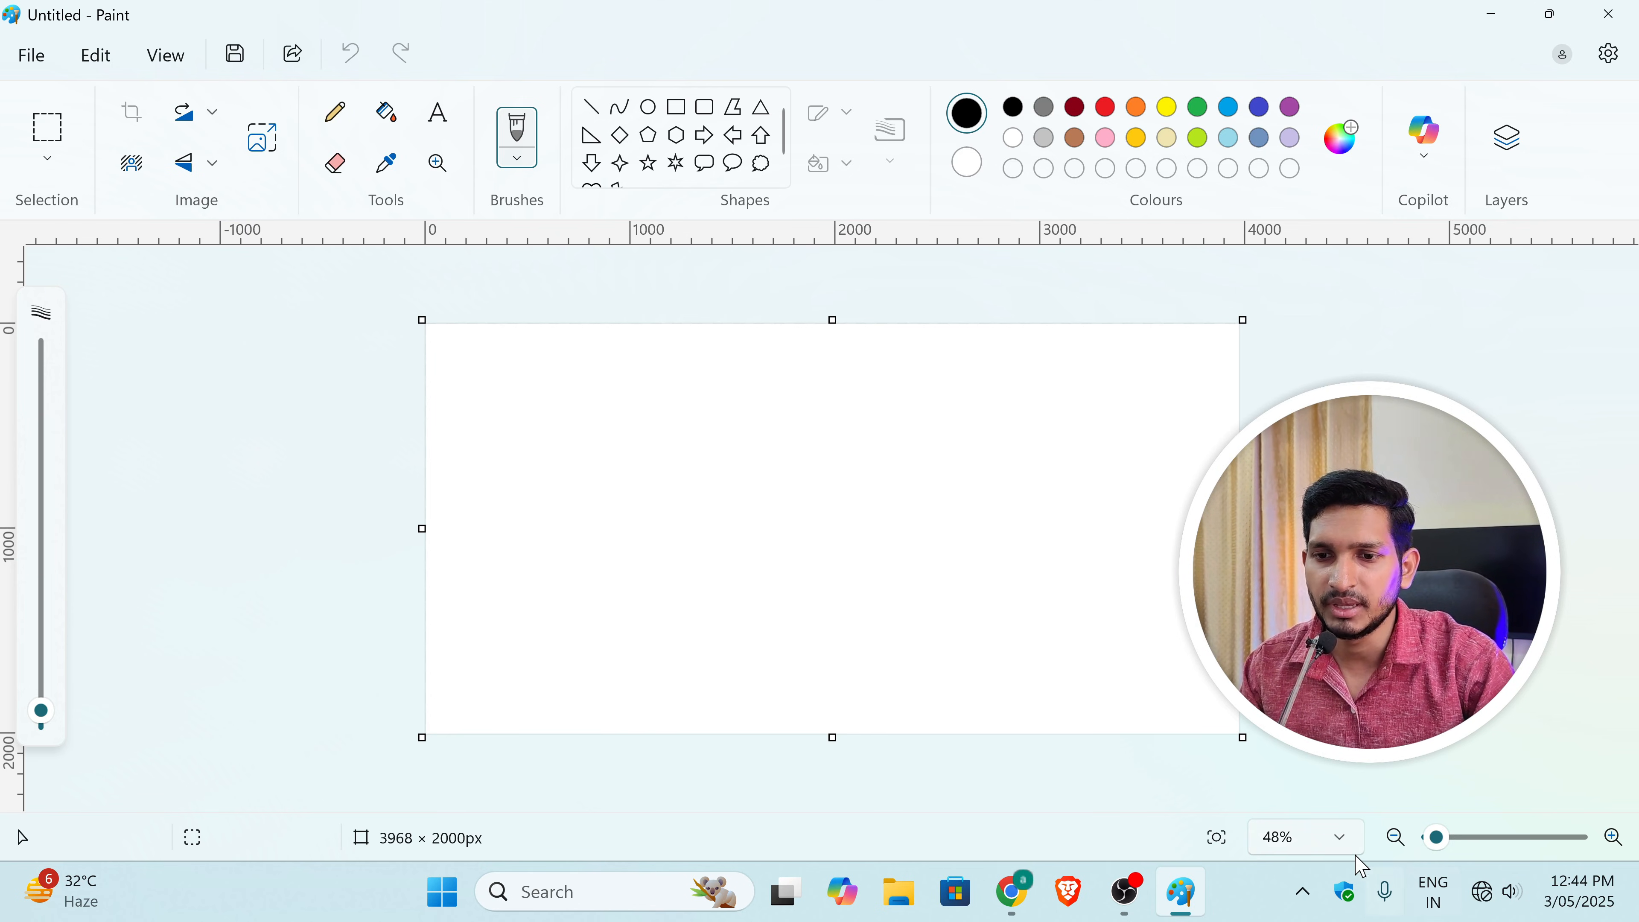
# Step: Zoom the canvas in to 603%, and fit it back to the window
pyautogui.moveTo(1436, 837); pyautogui.dragTo(1541, 848)
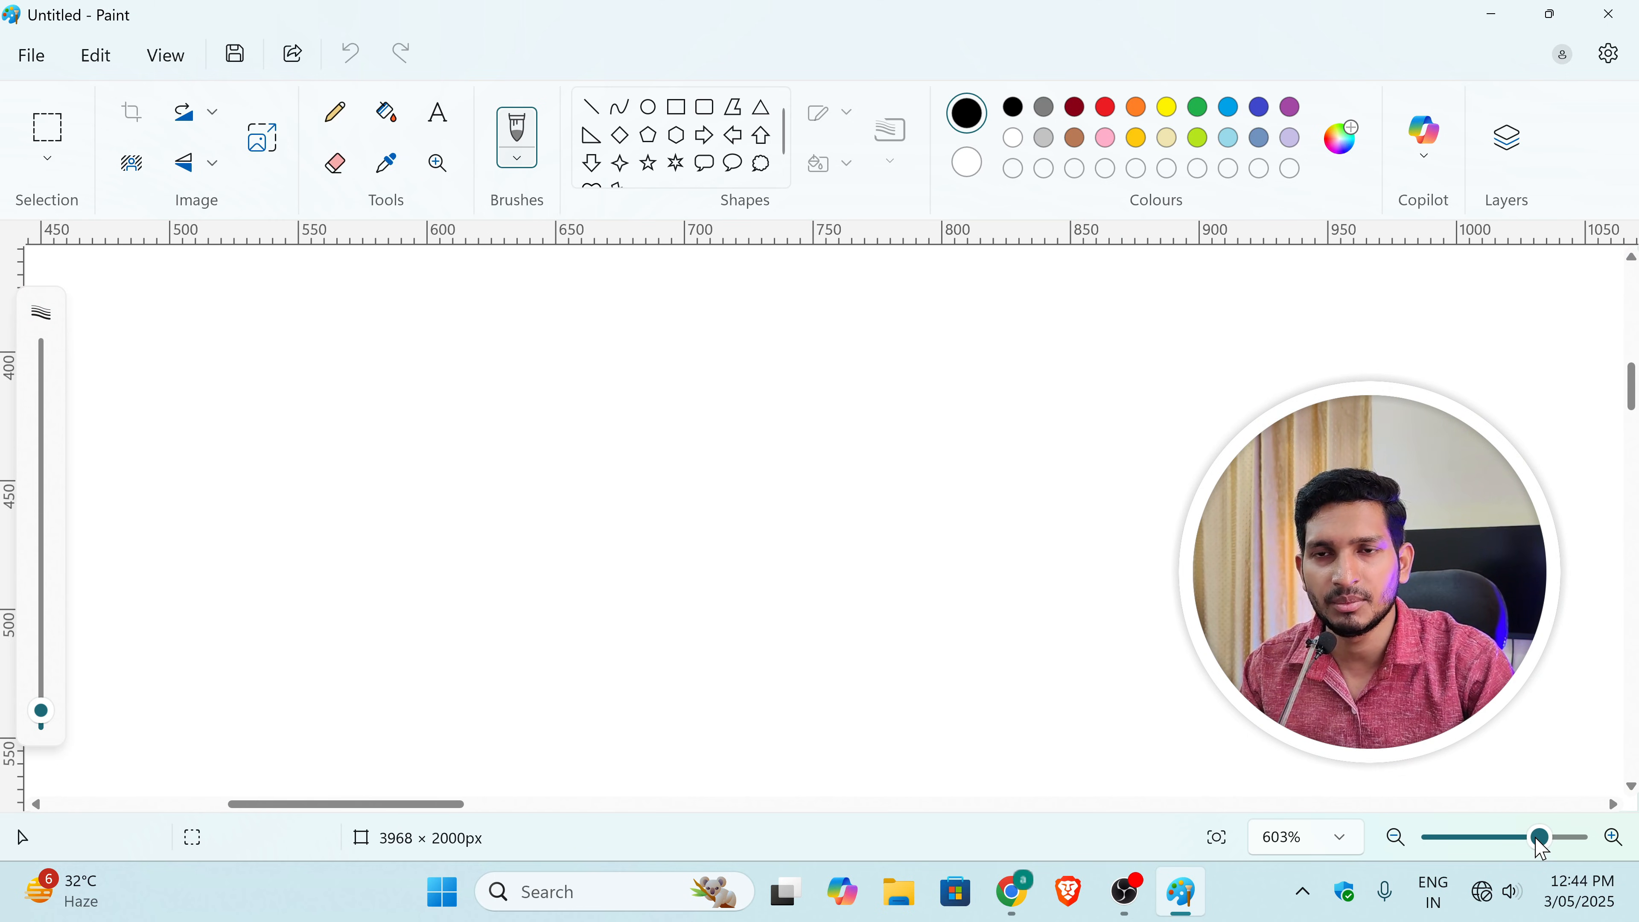
pyautogui.click(1219, 845)
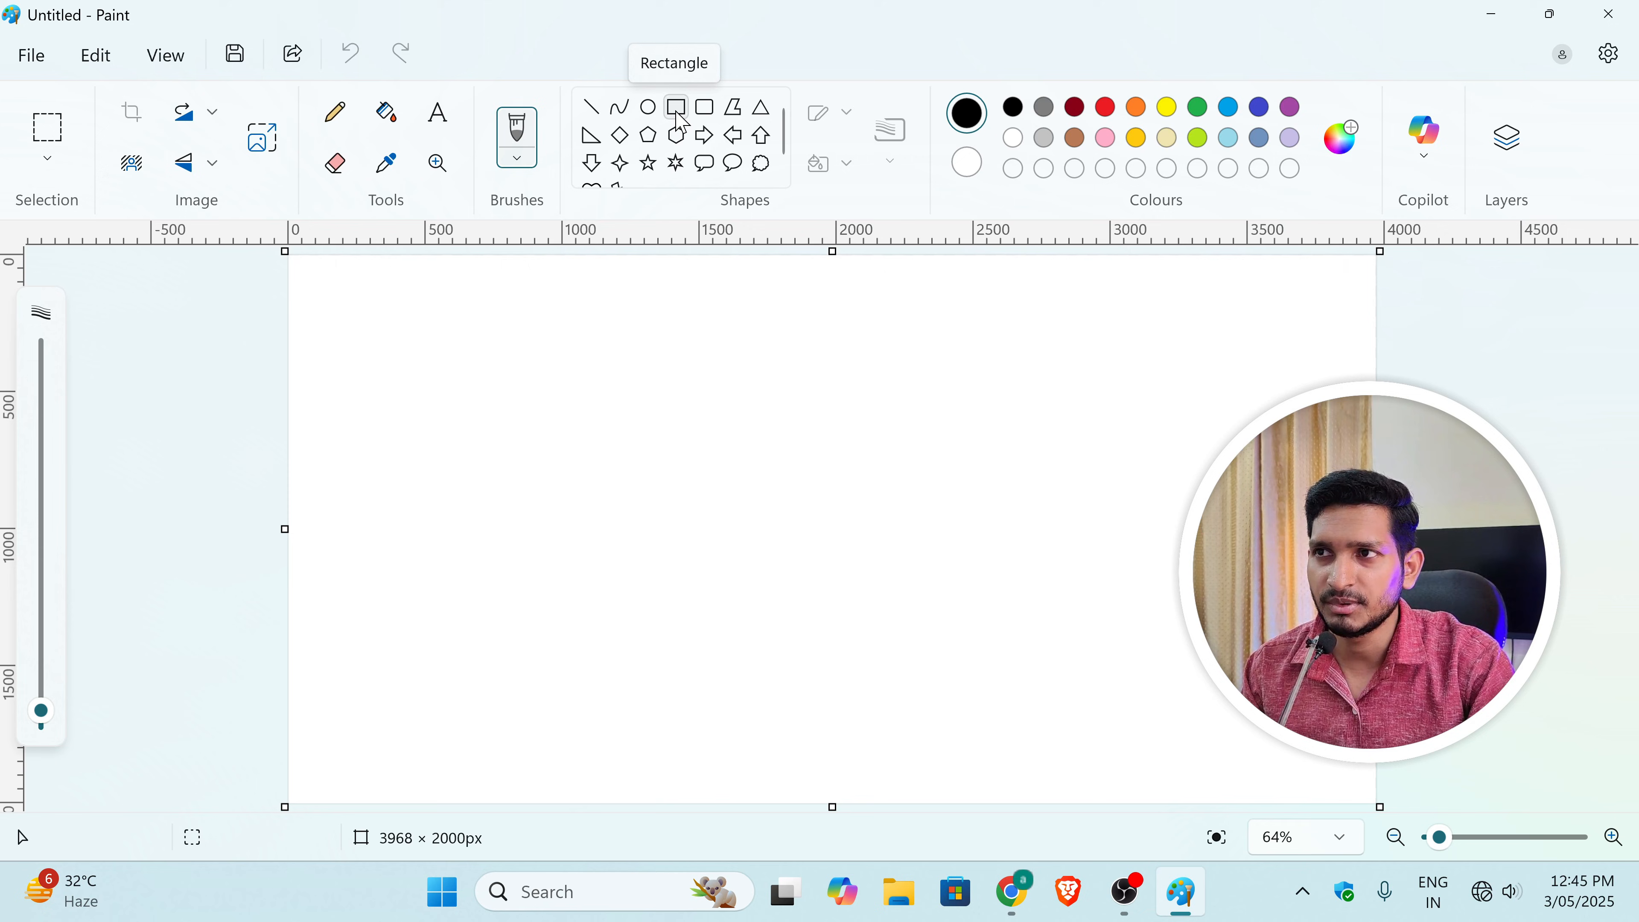
# Step: Draw a black outlined rectangle of about 871 × 659 px on the canvas, left of its centre
pyautogui.click(677, 110)
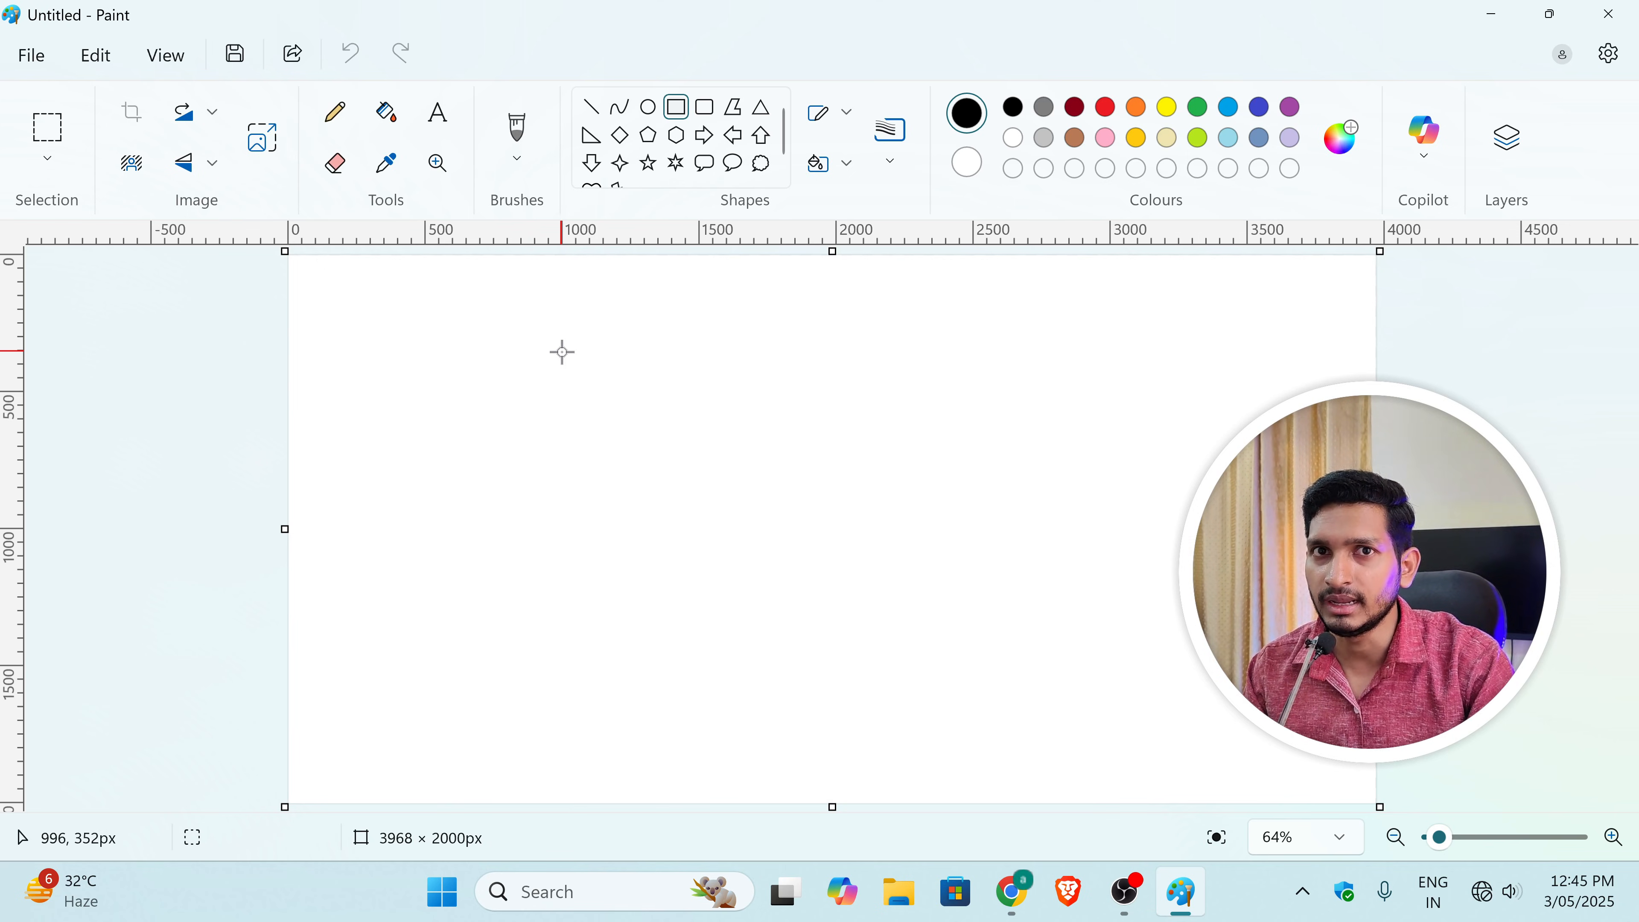
pyautogui.click(562, 374)
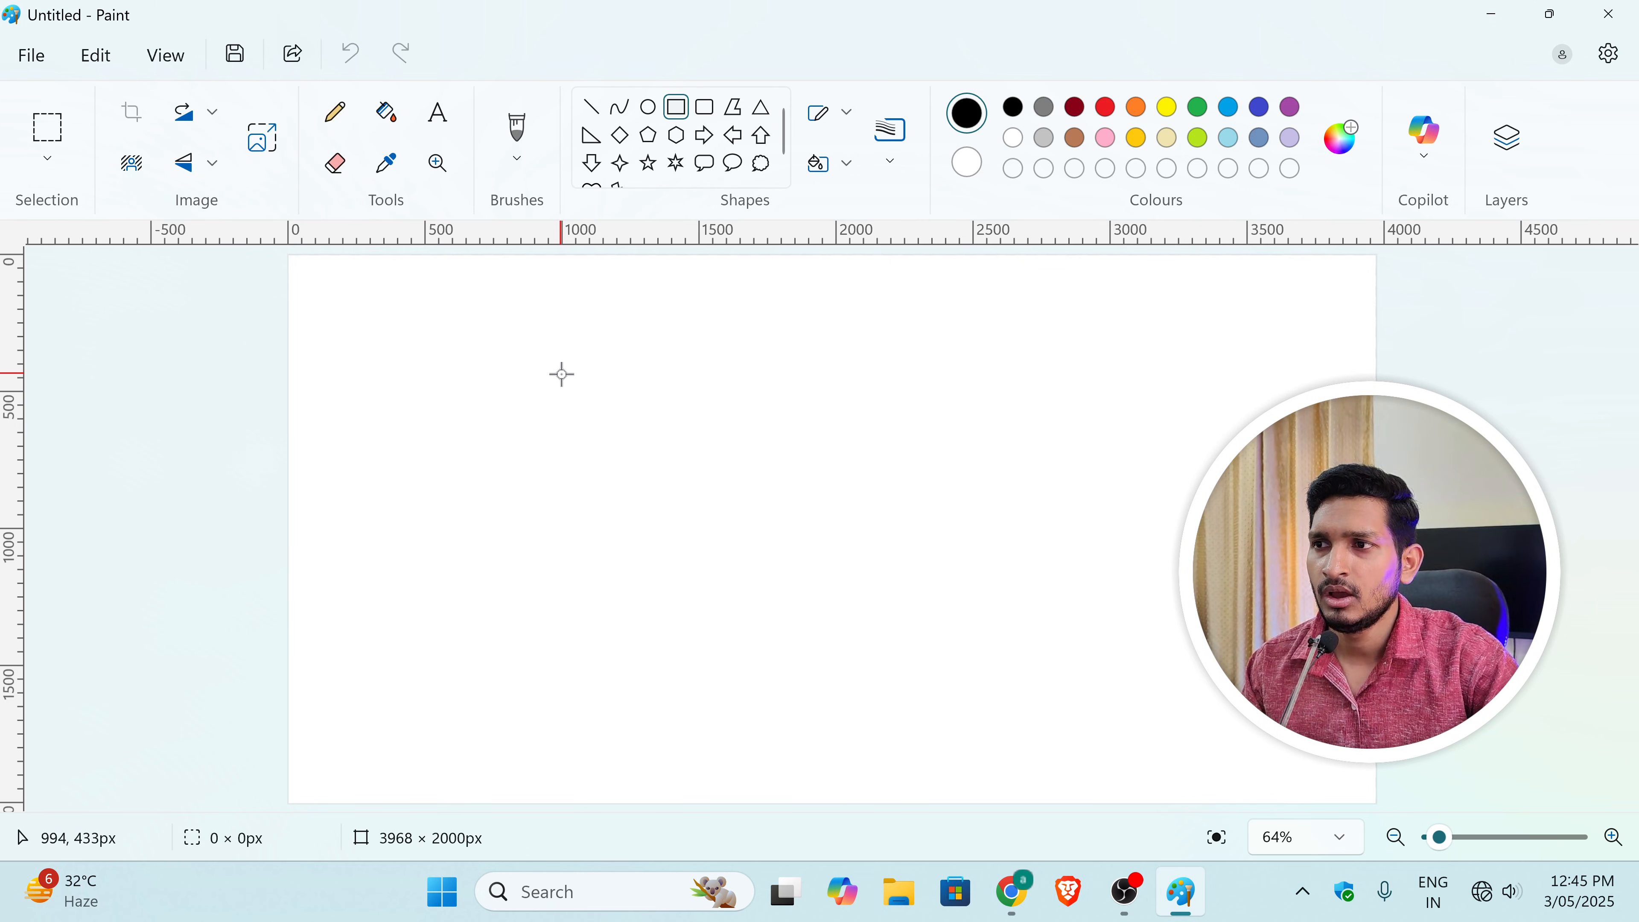
pyautogui.moveTo(562, 374); pyautogui.dragTo(798, 555)
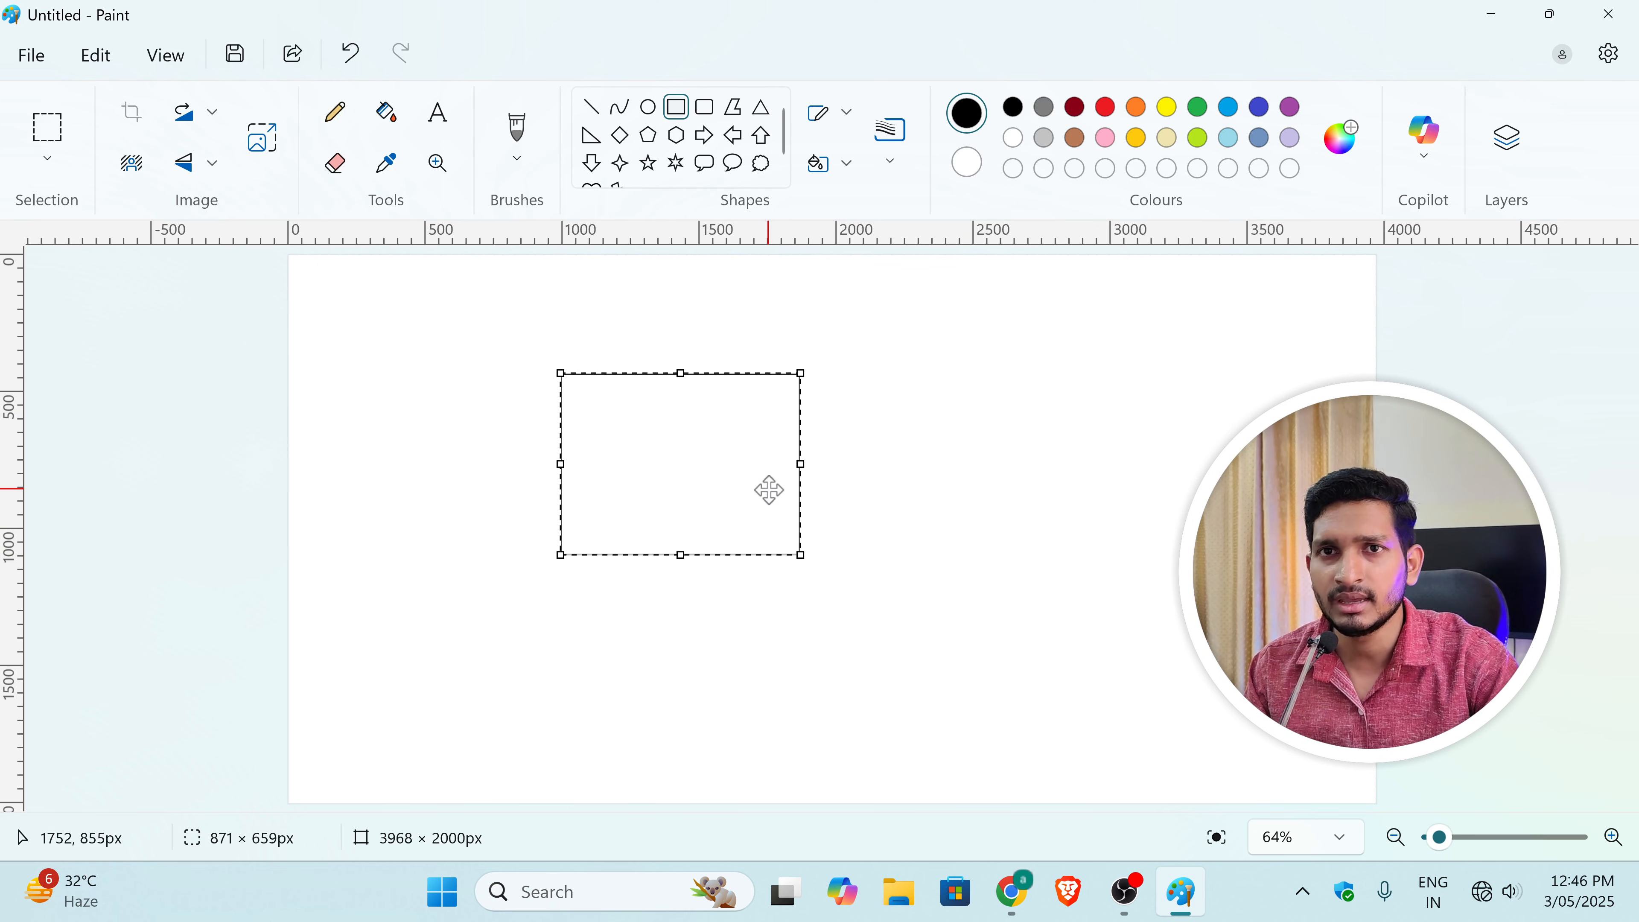
pyautogui.click(969, 395)
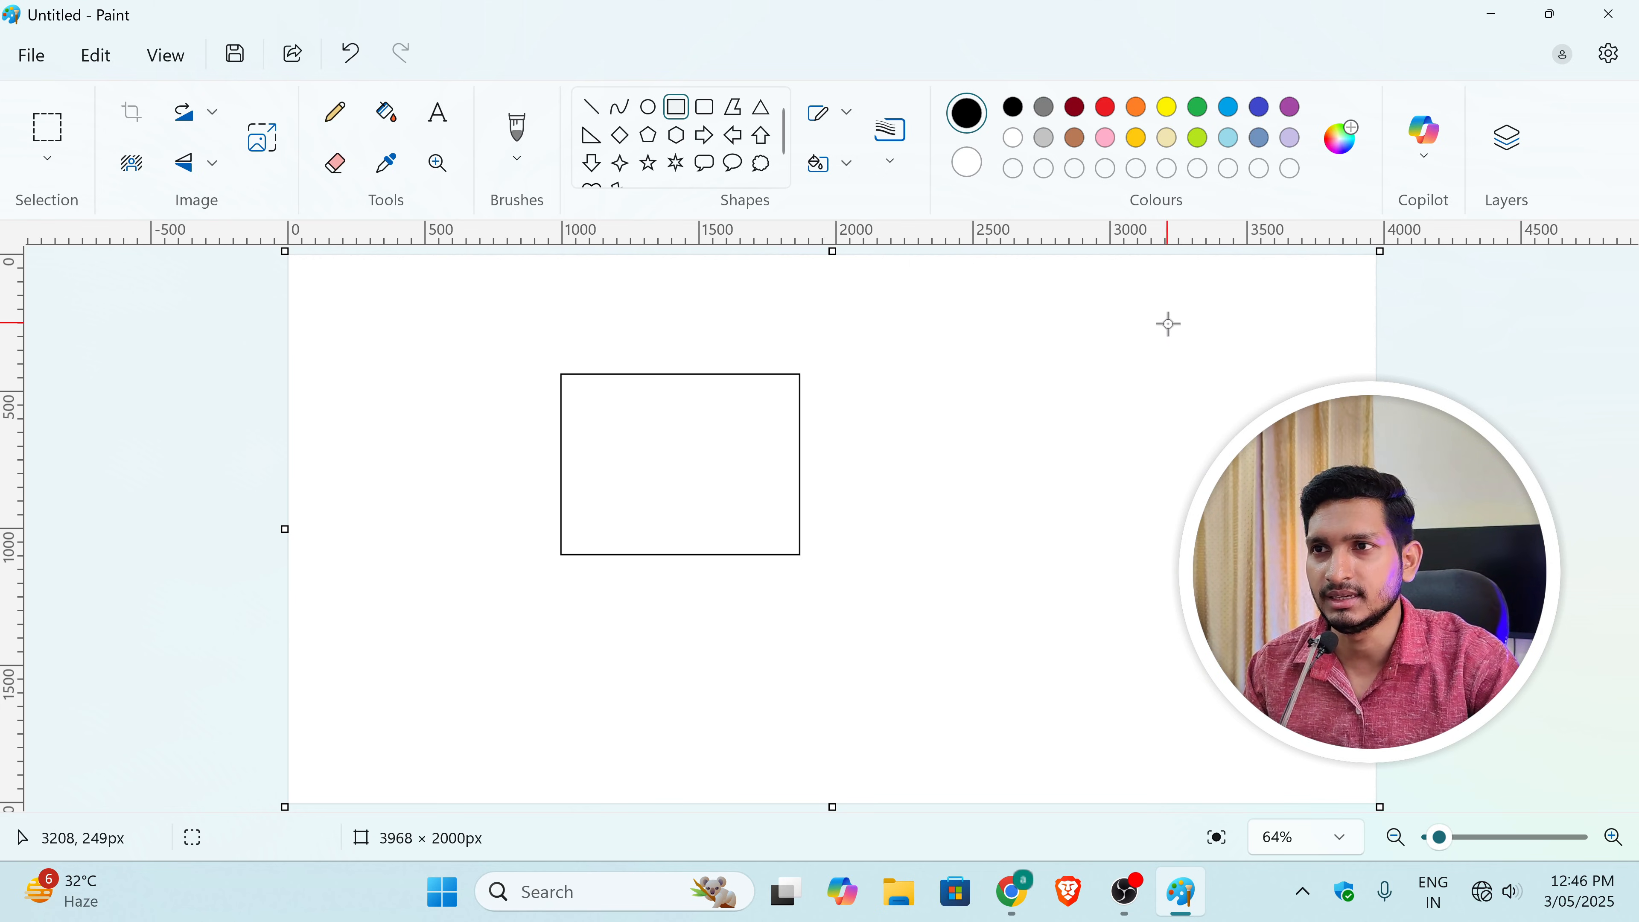
# Step: Draw a second rectangle to the right of the first and resize it to about 691 × 433 px near the canvas's upper-right corner
pyautogui.moveTo(831, 323); pyautogui.dragTo(1060, 466)
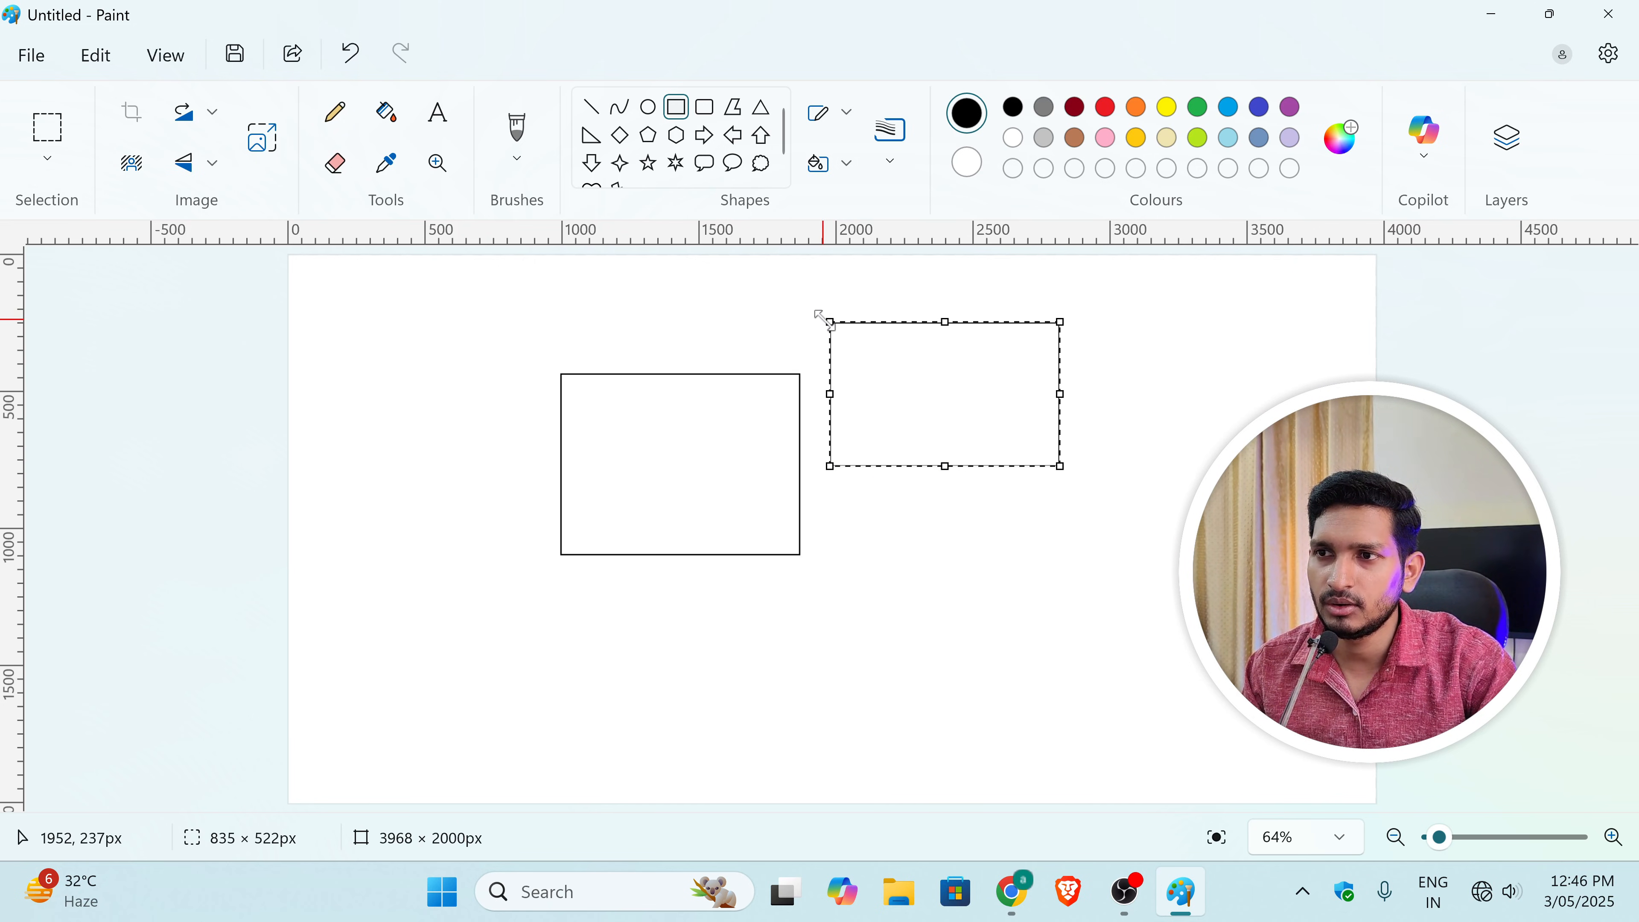
pyautogui.moveTo(944, 464); pyautogui.dragTo(950, 680)
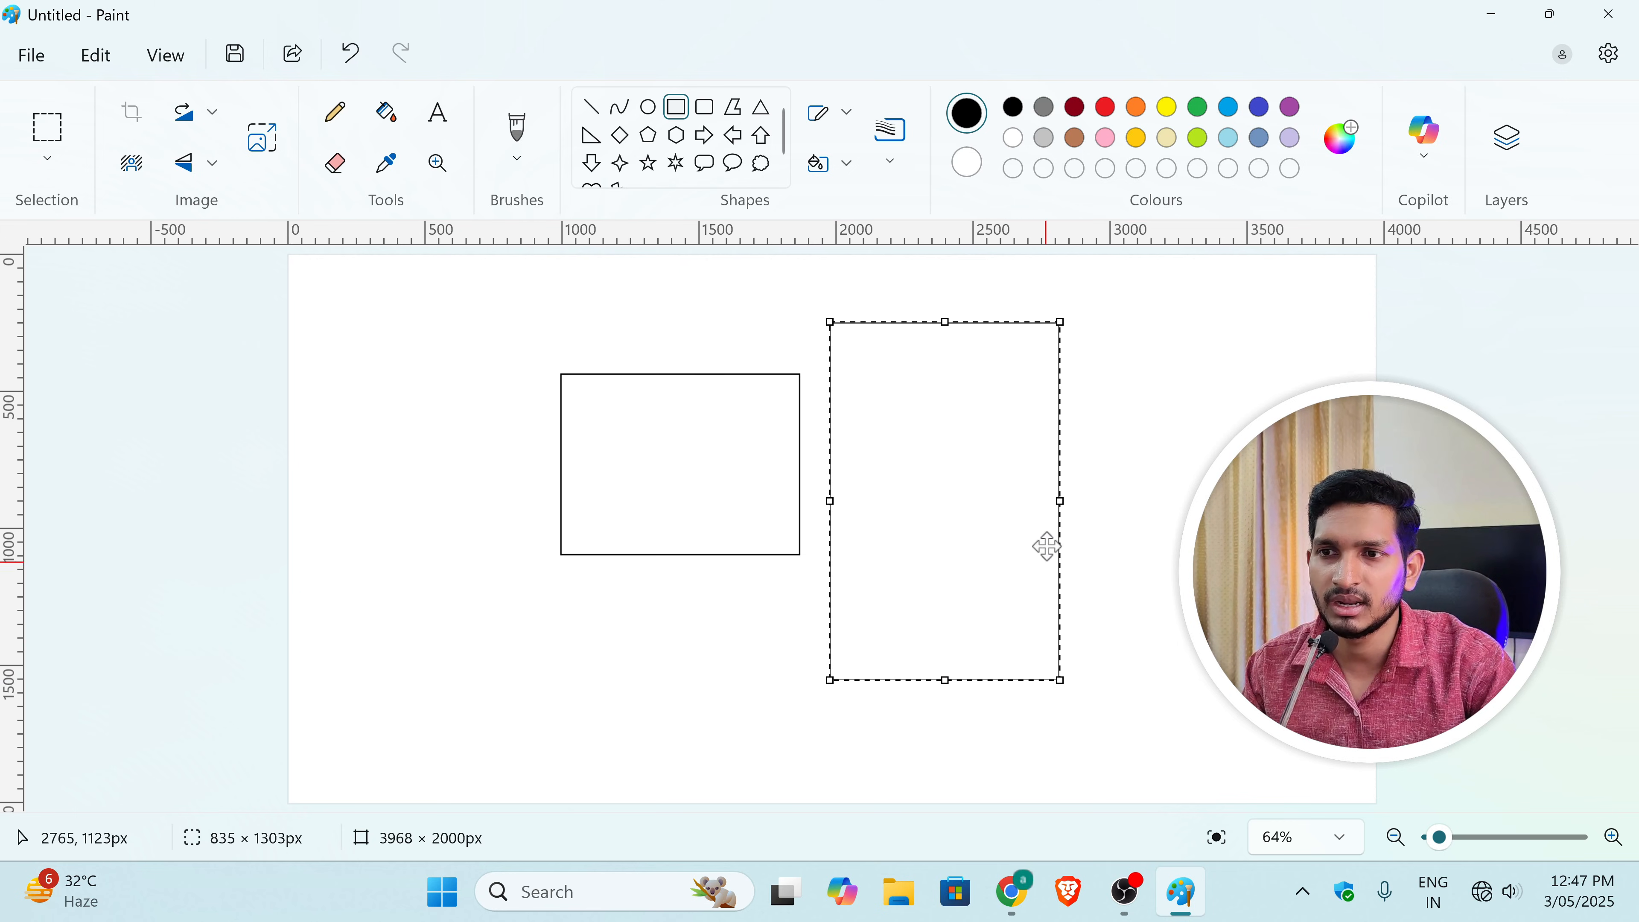
pyautogui.moveTo(1059, 501); pyautogui.dragTo(1331, 486)
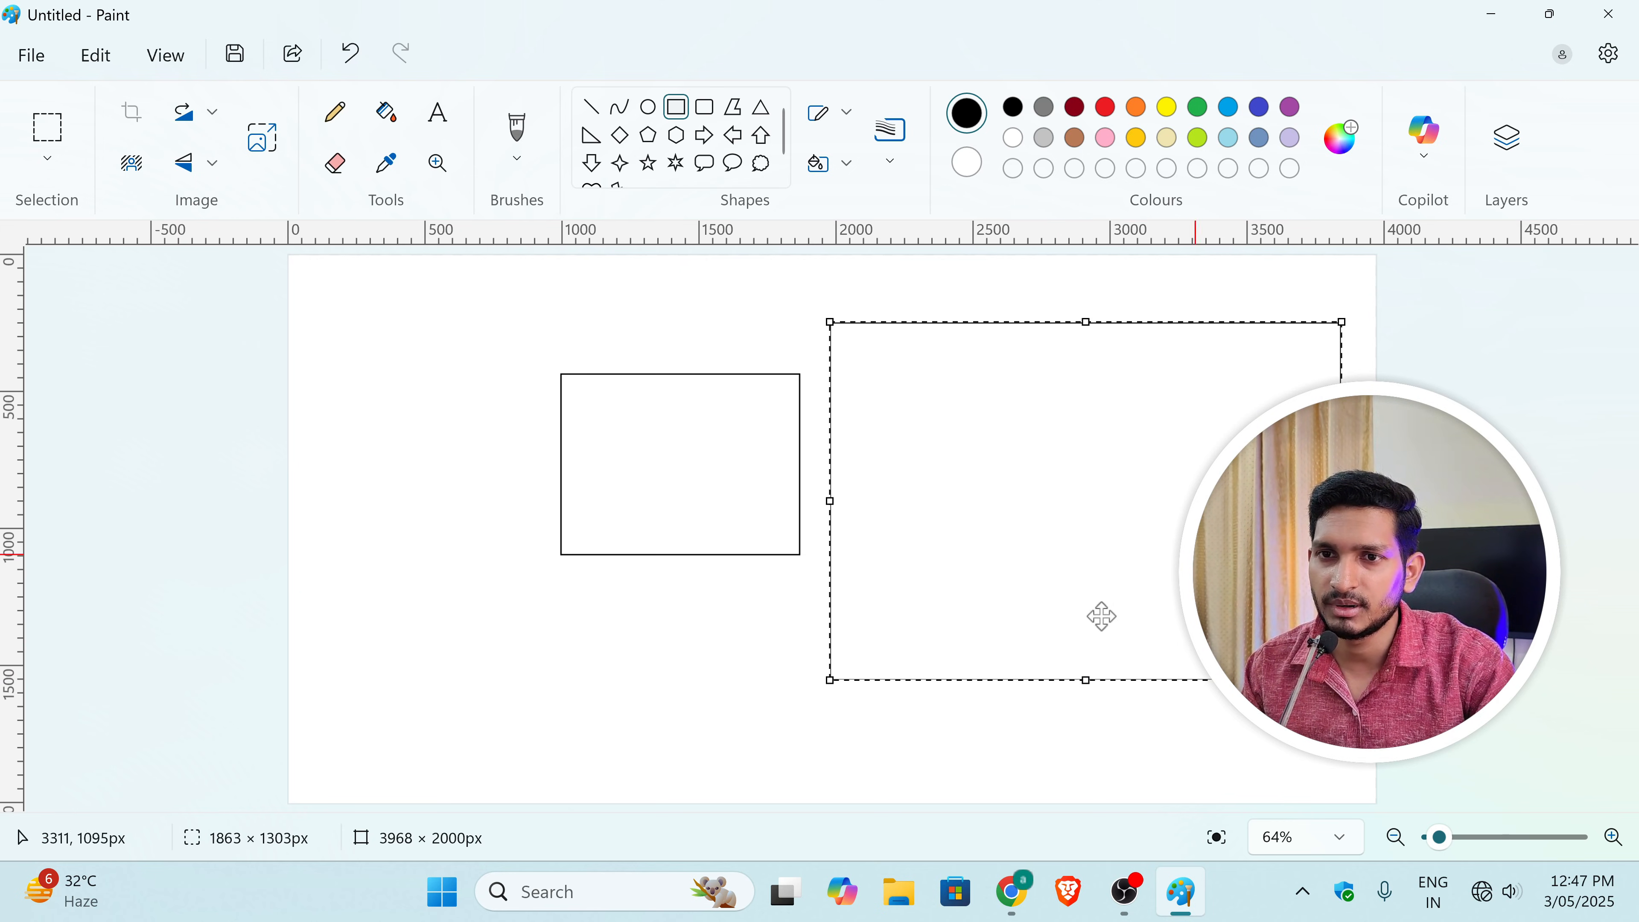
pyautogui.moveTo(829, 679); pyautogui.dragTo(1151, 442)
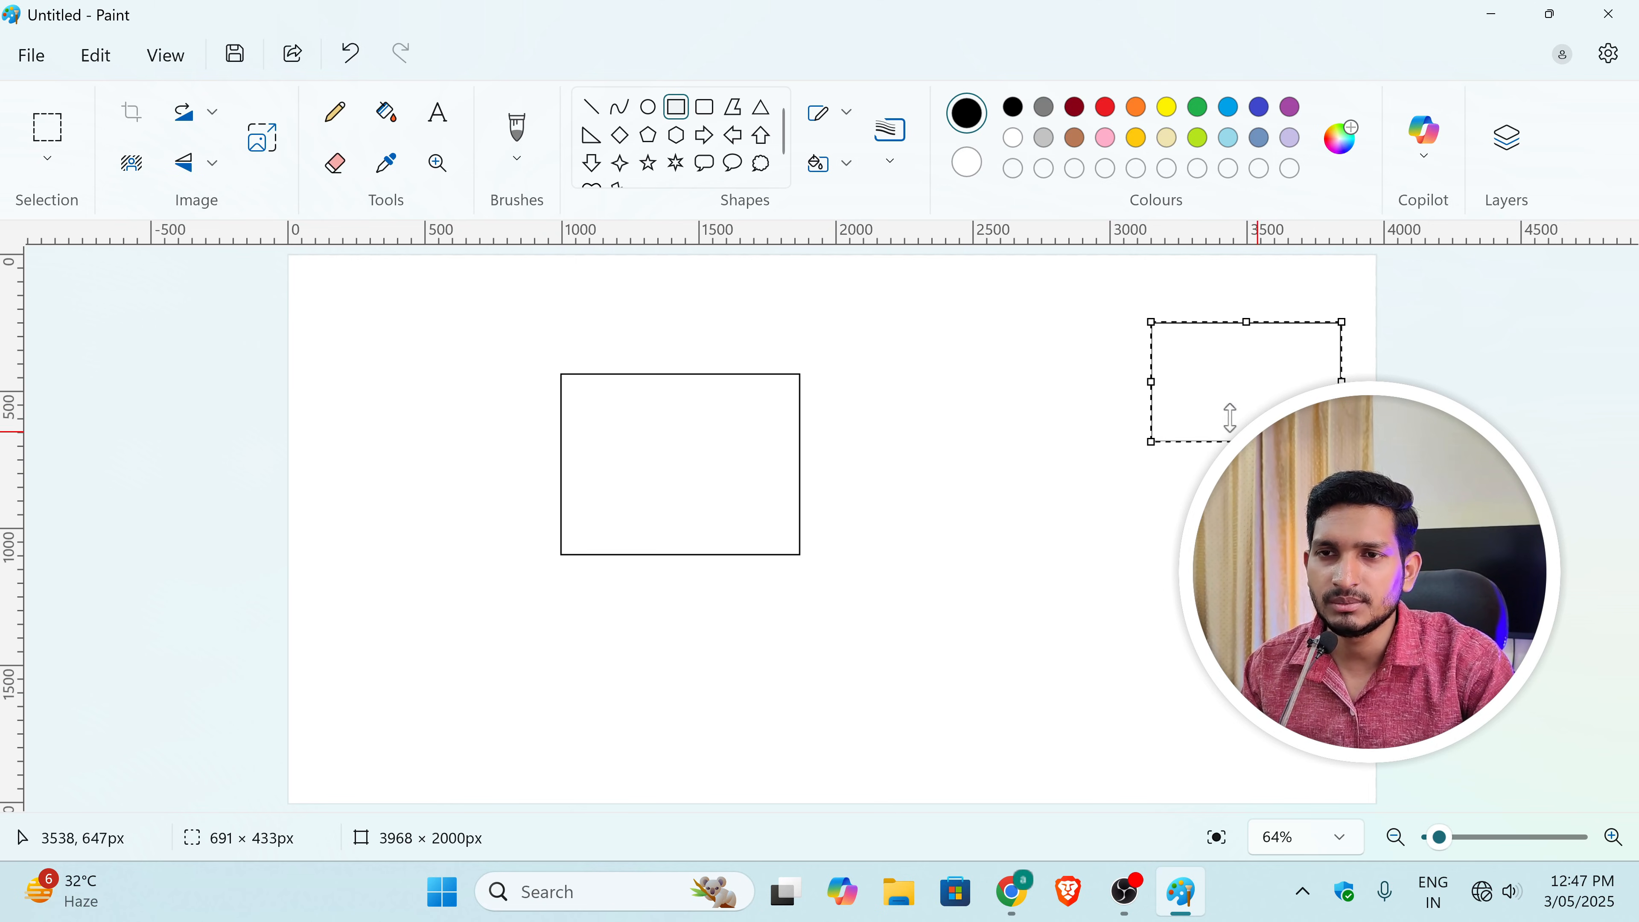
pyautogui.click(950, 491)
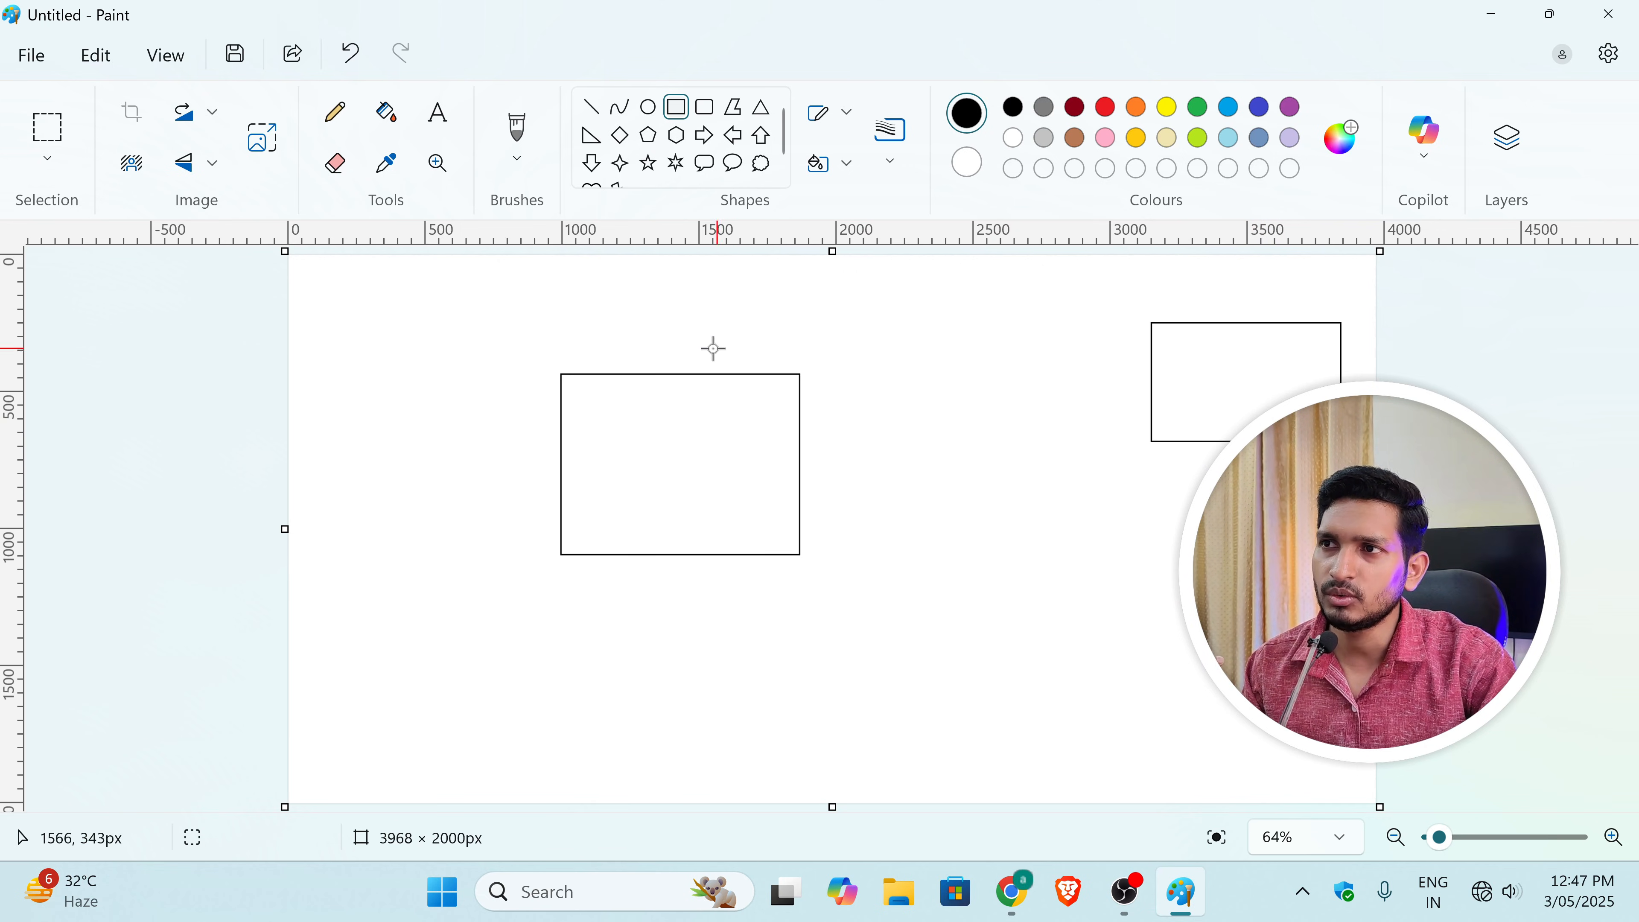
# Step: Draw a circle of about 760 × 765 px between the two rectangles
pyautogui.click(650, 108)
pyautogui.moveTo(878, 370); pyautogui.dragTo(1091, 584)
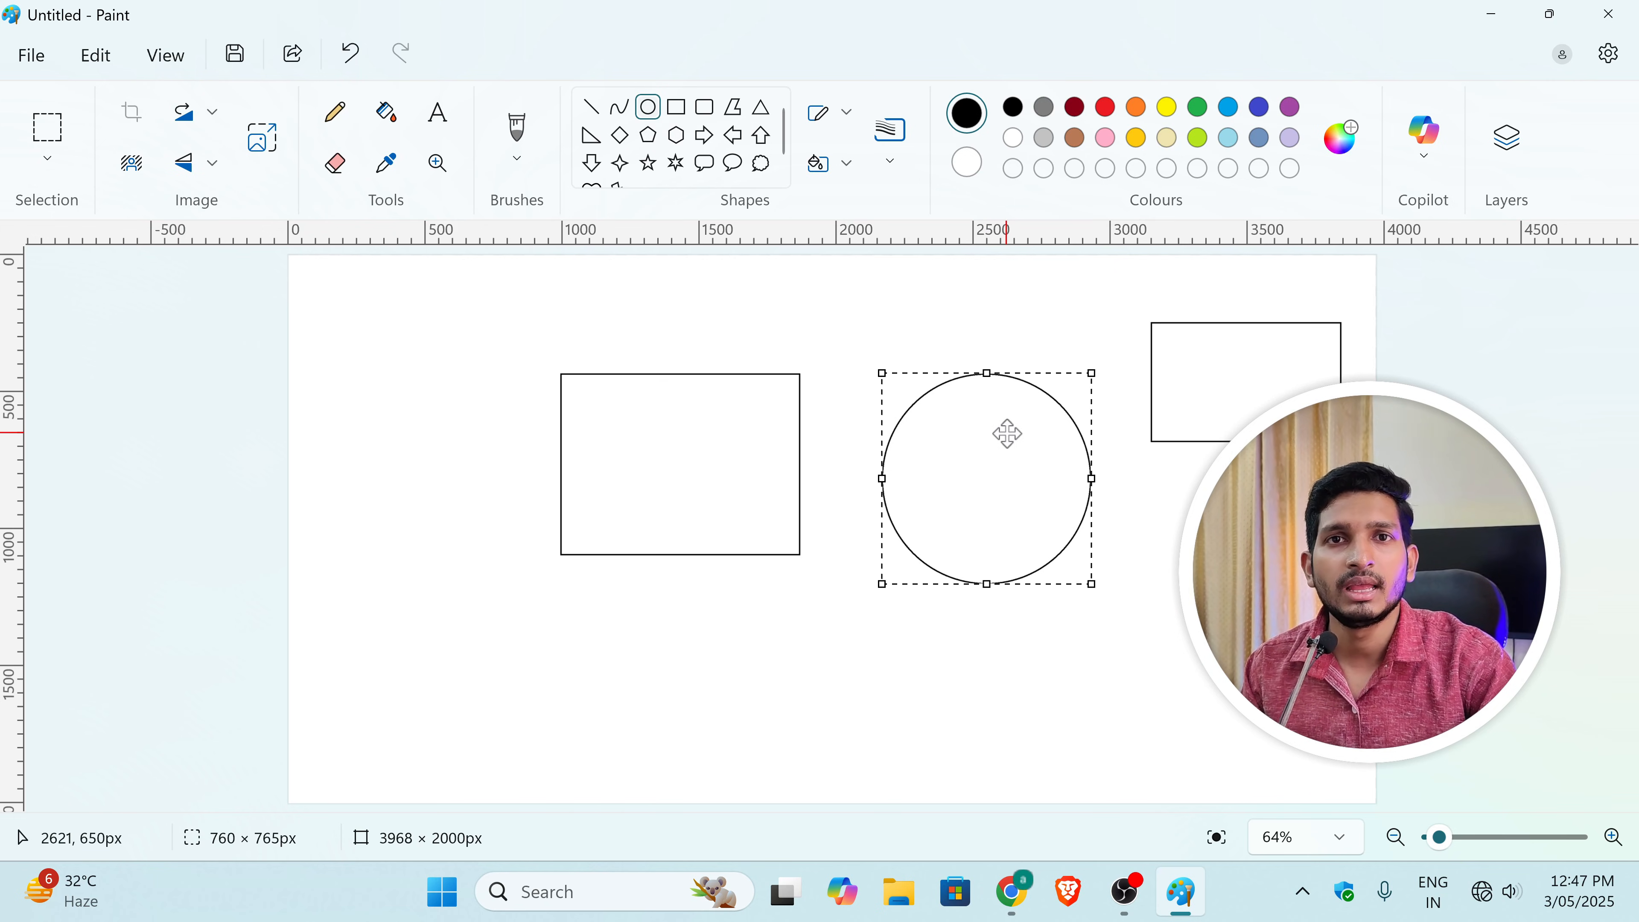
pyautogui.click(873, 362)
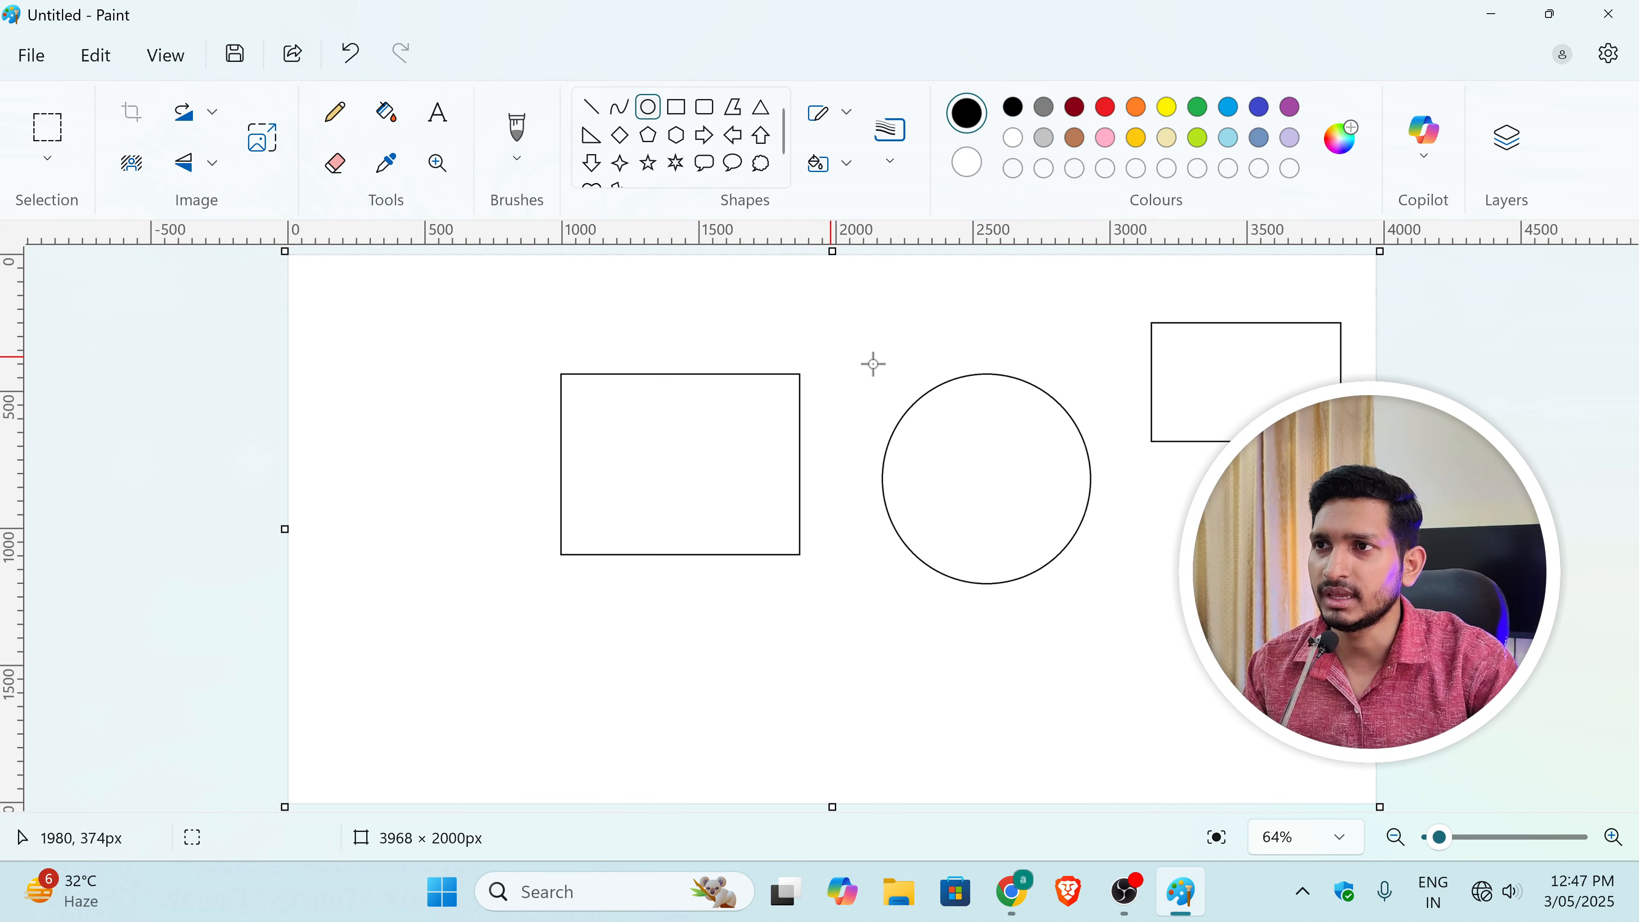
# Step: Draw a triangle of about 615 × 657 px to the left of the larger rectangle
pyautogui.click(764, 120)
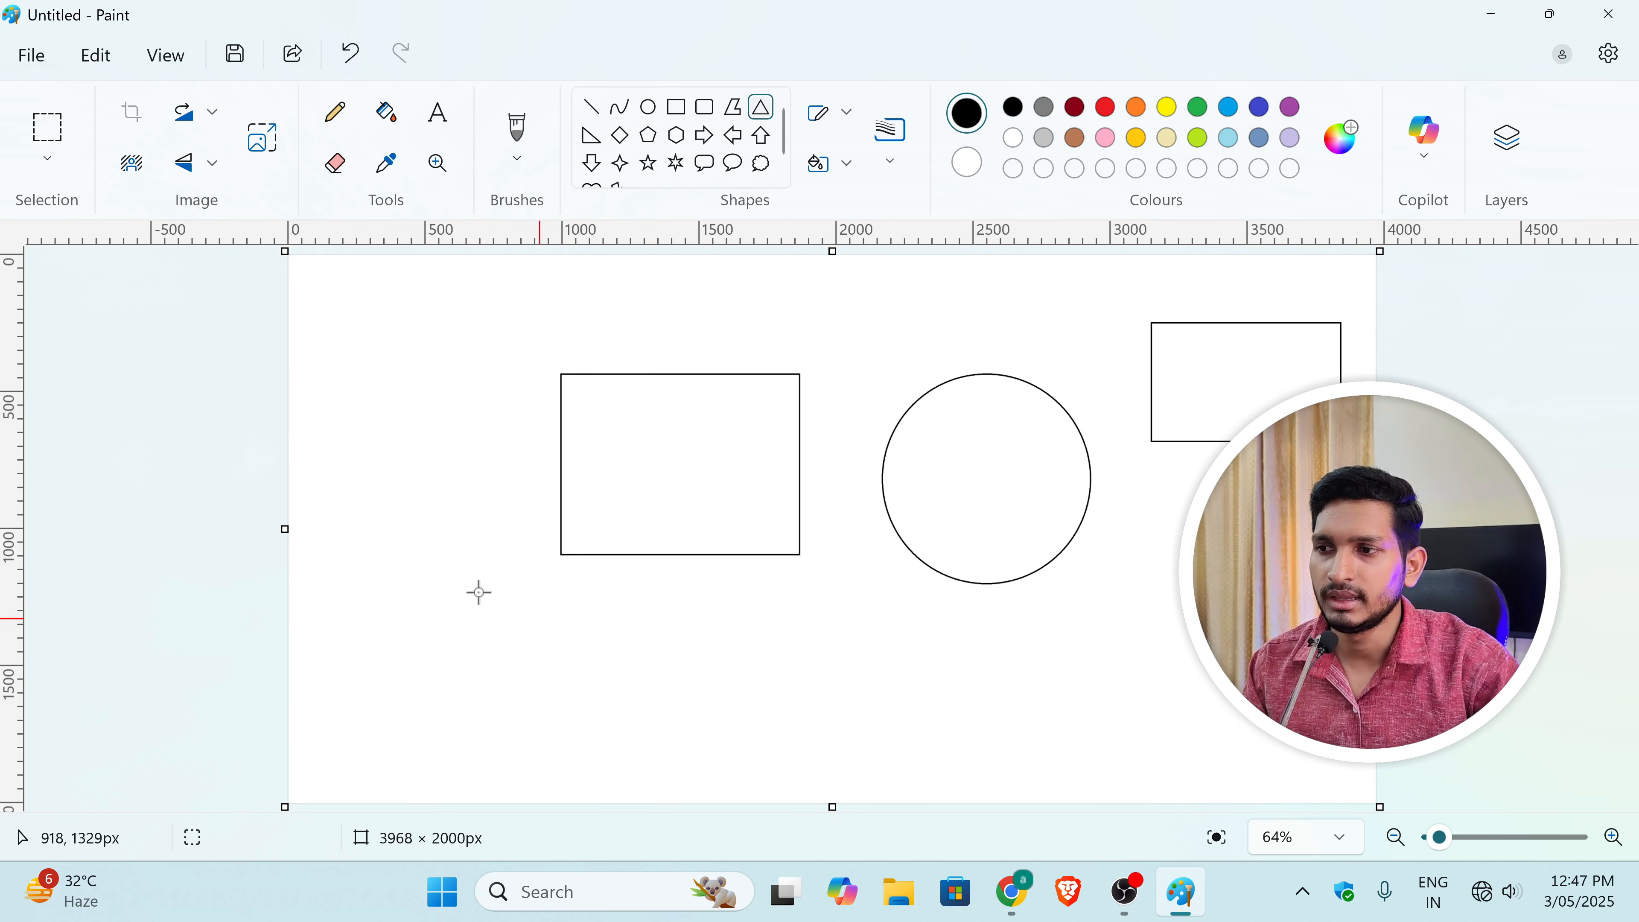
pyautogui.moveTo(360, 368); pyautogui.dragTo(529, 545)
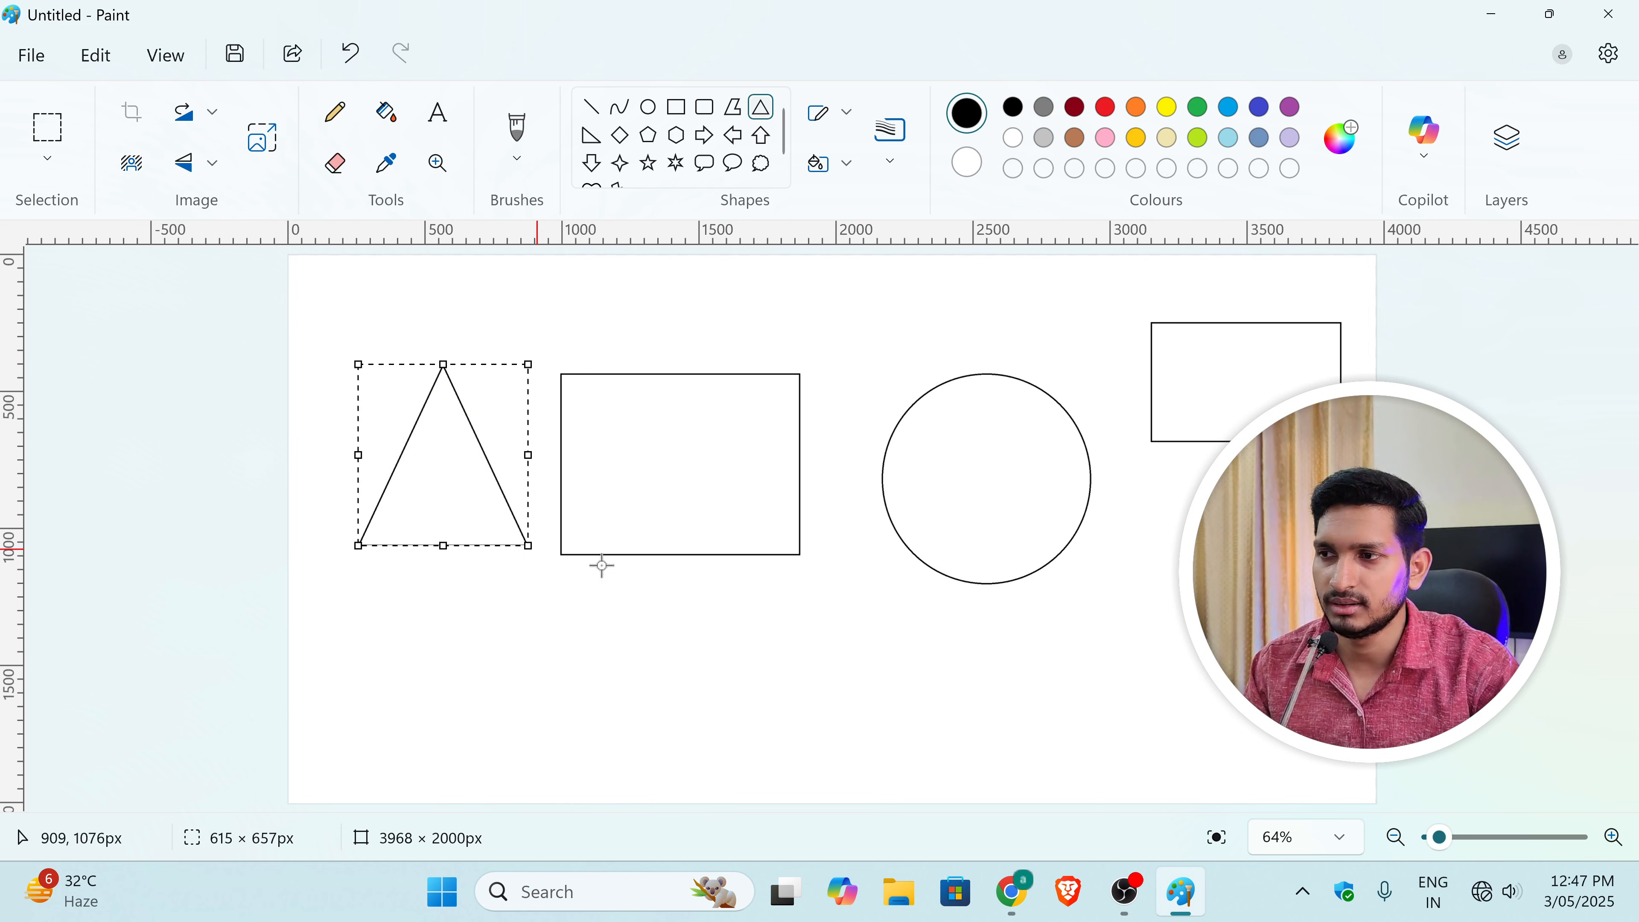
pyautogui.click(663, 580)
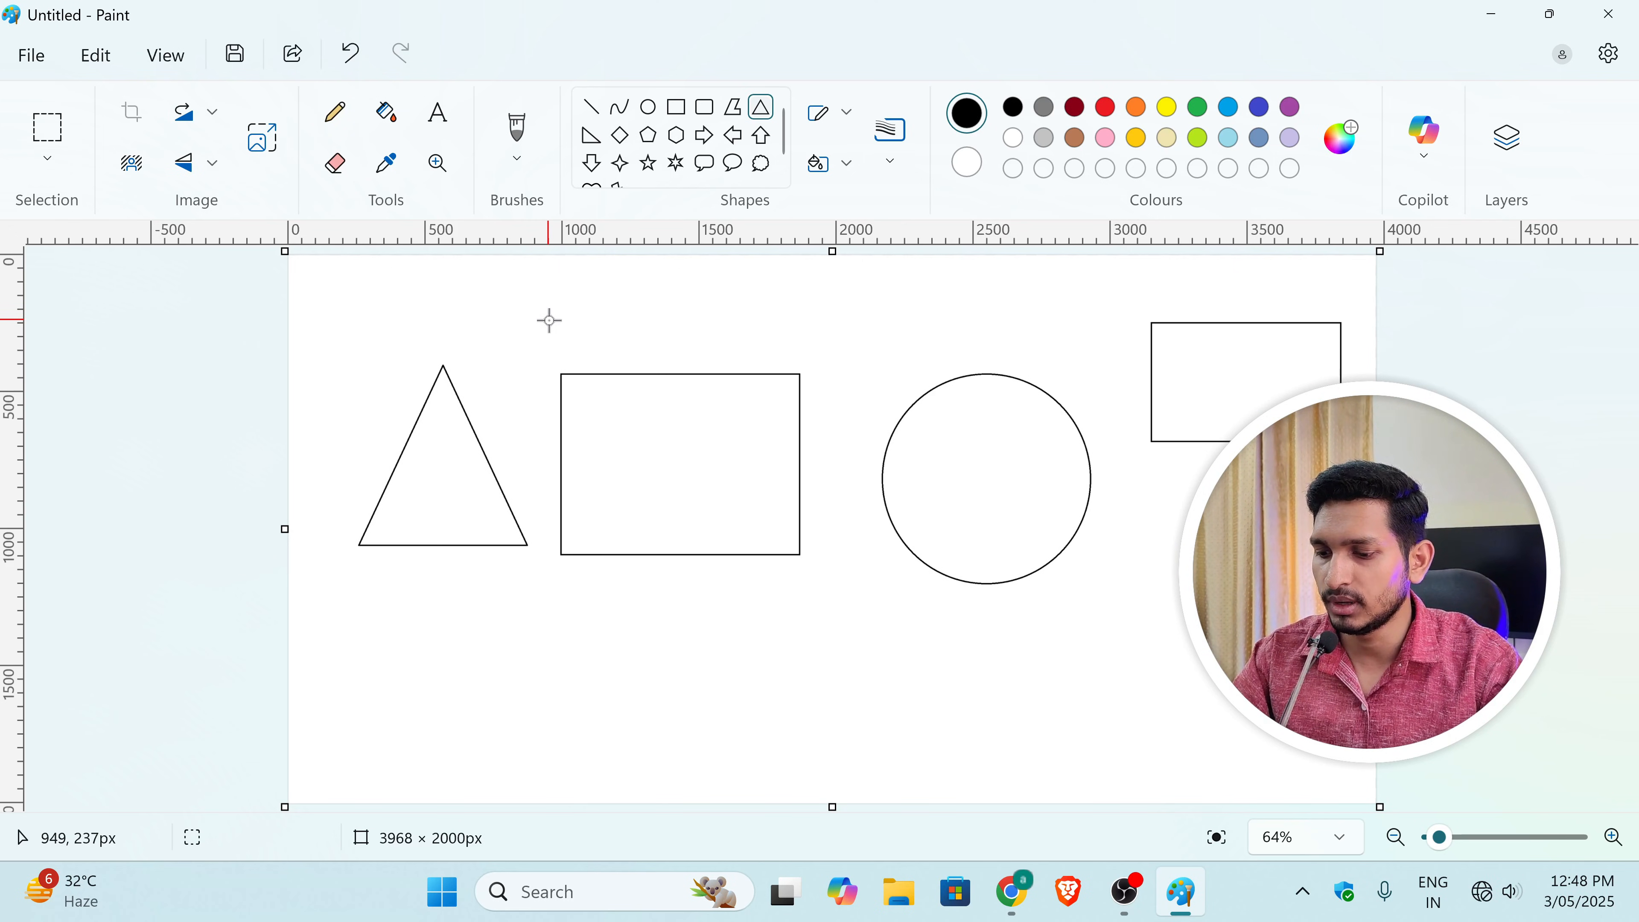
# Step: Fill the triangle with orange and the larger rectangle with green
pyautogui.press('b')
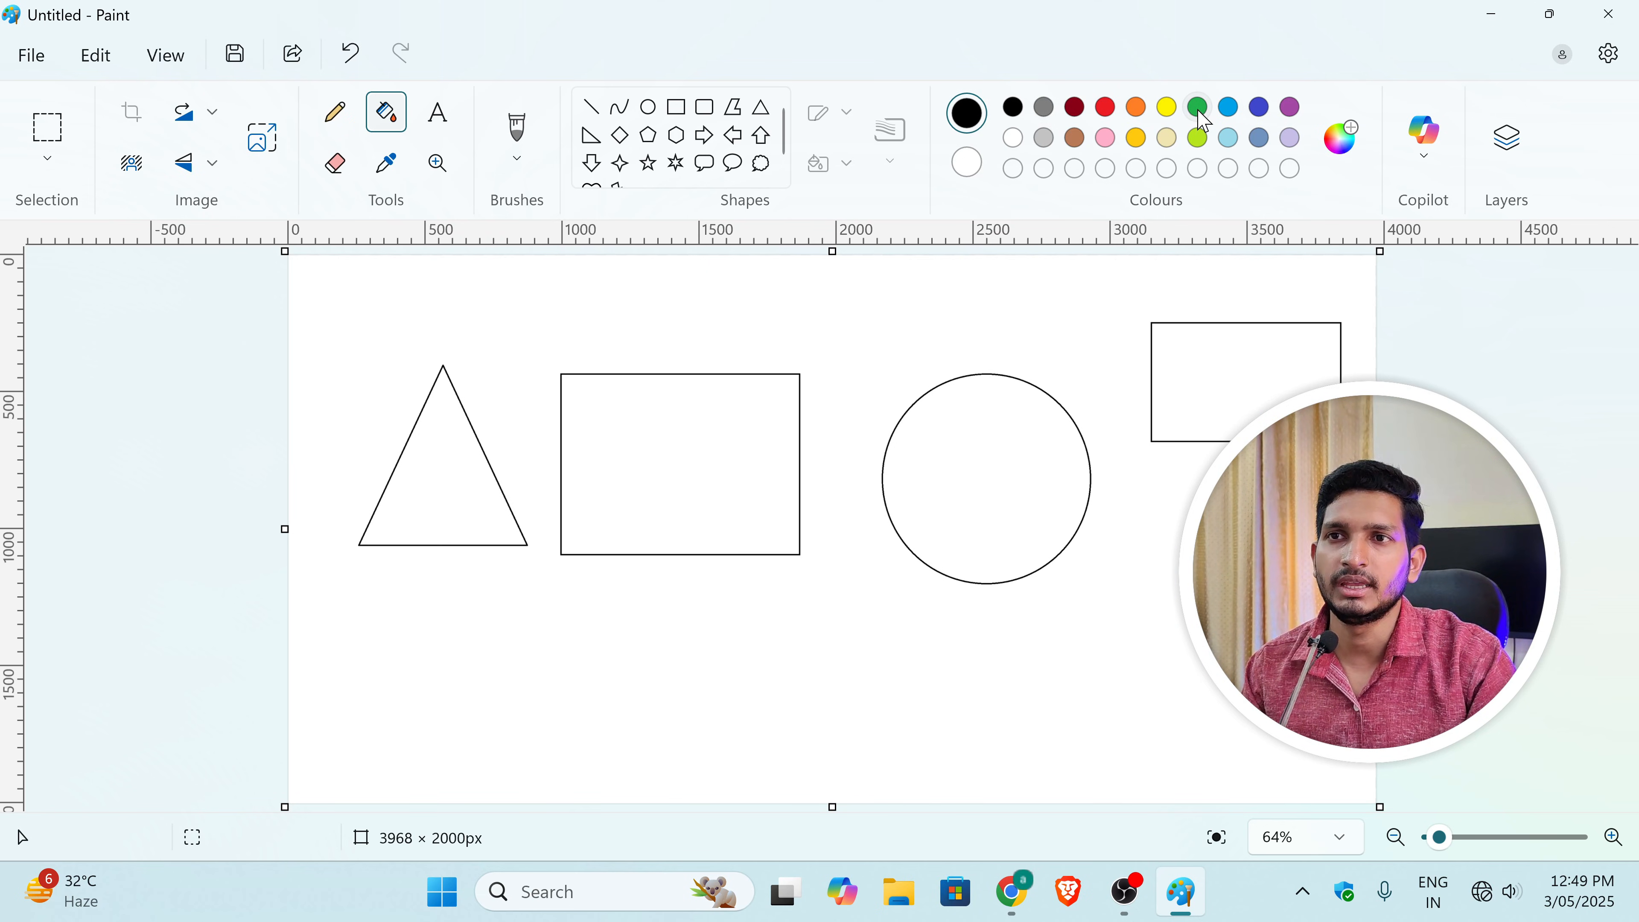
pyautogui.click(1138, 109)
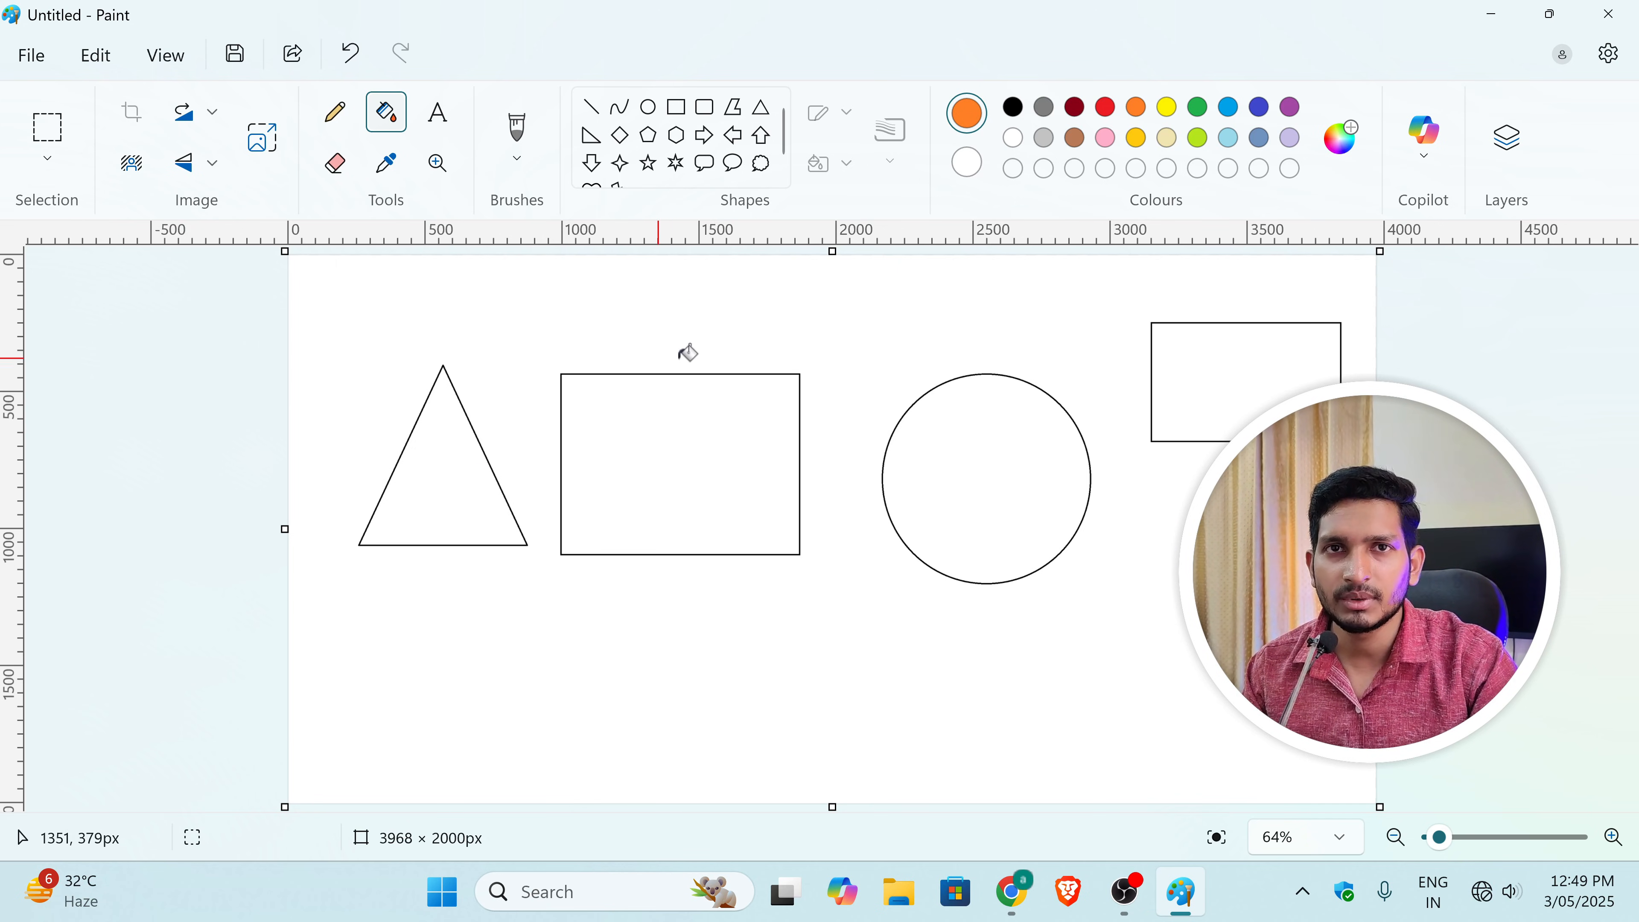
pyautogui.click(444, 476)
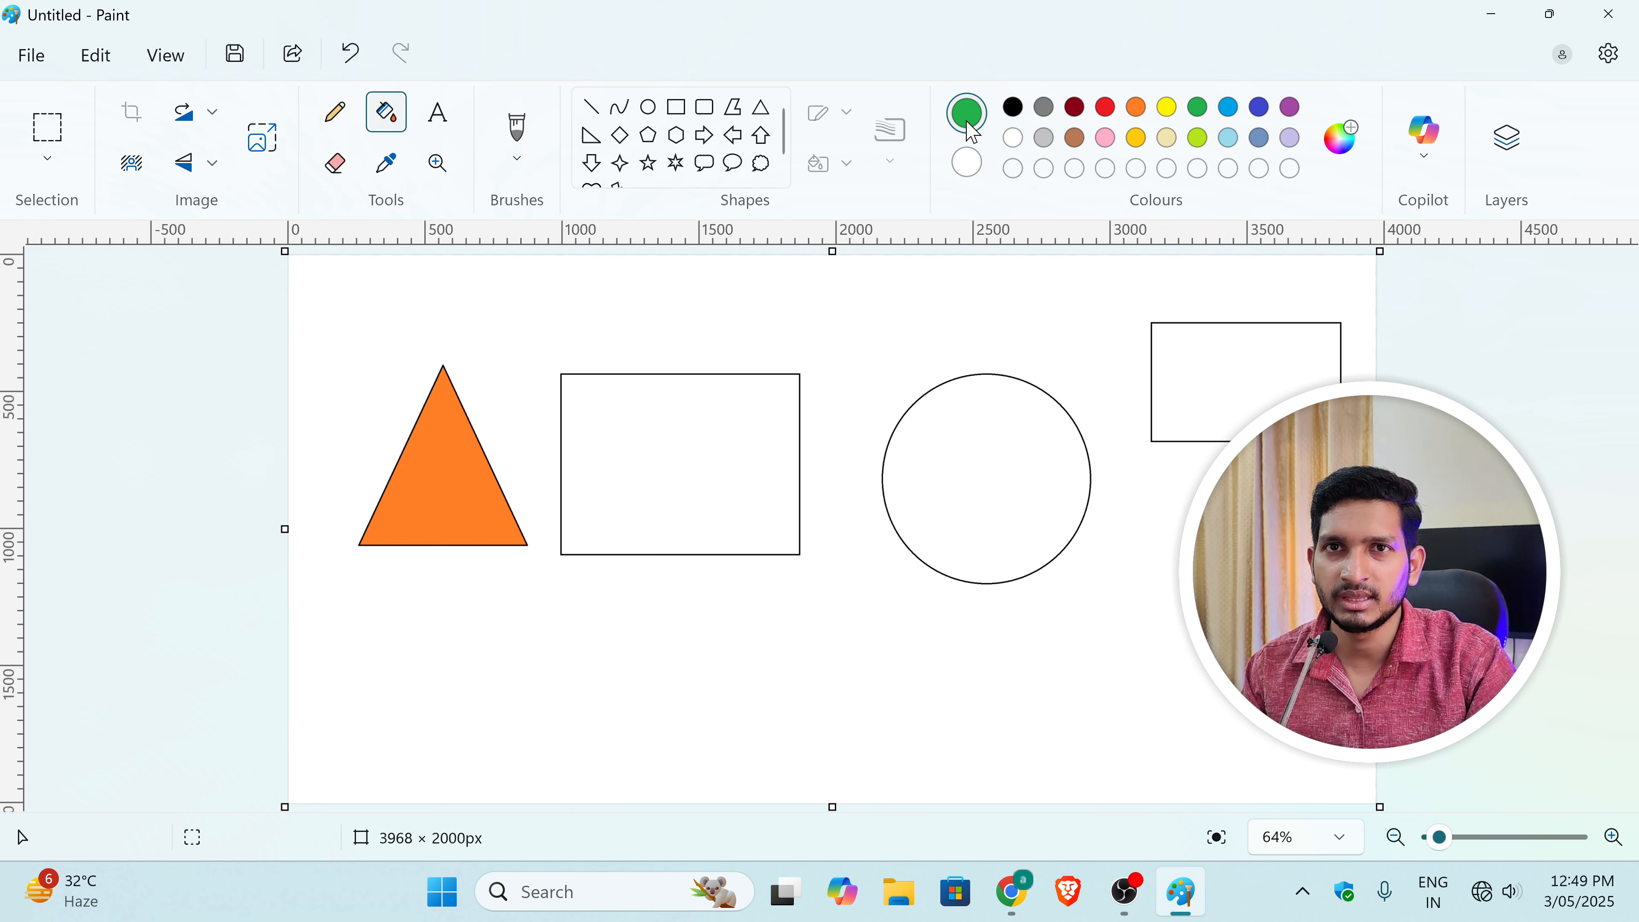
pyautogui.click(678, 457)
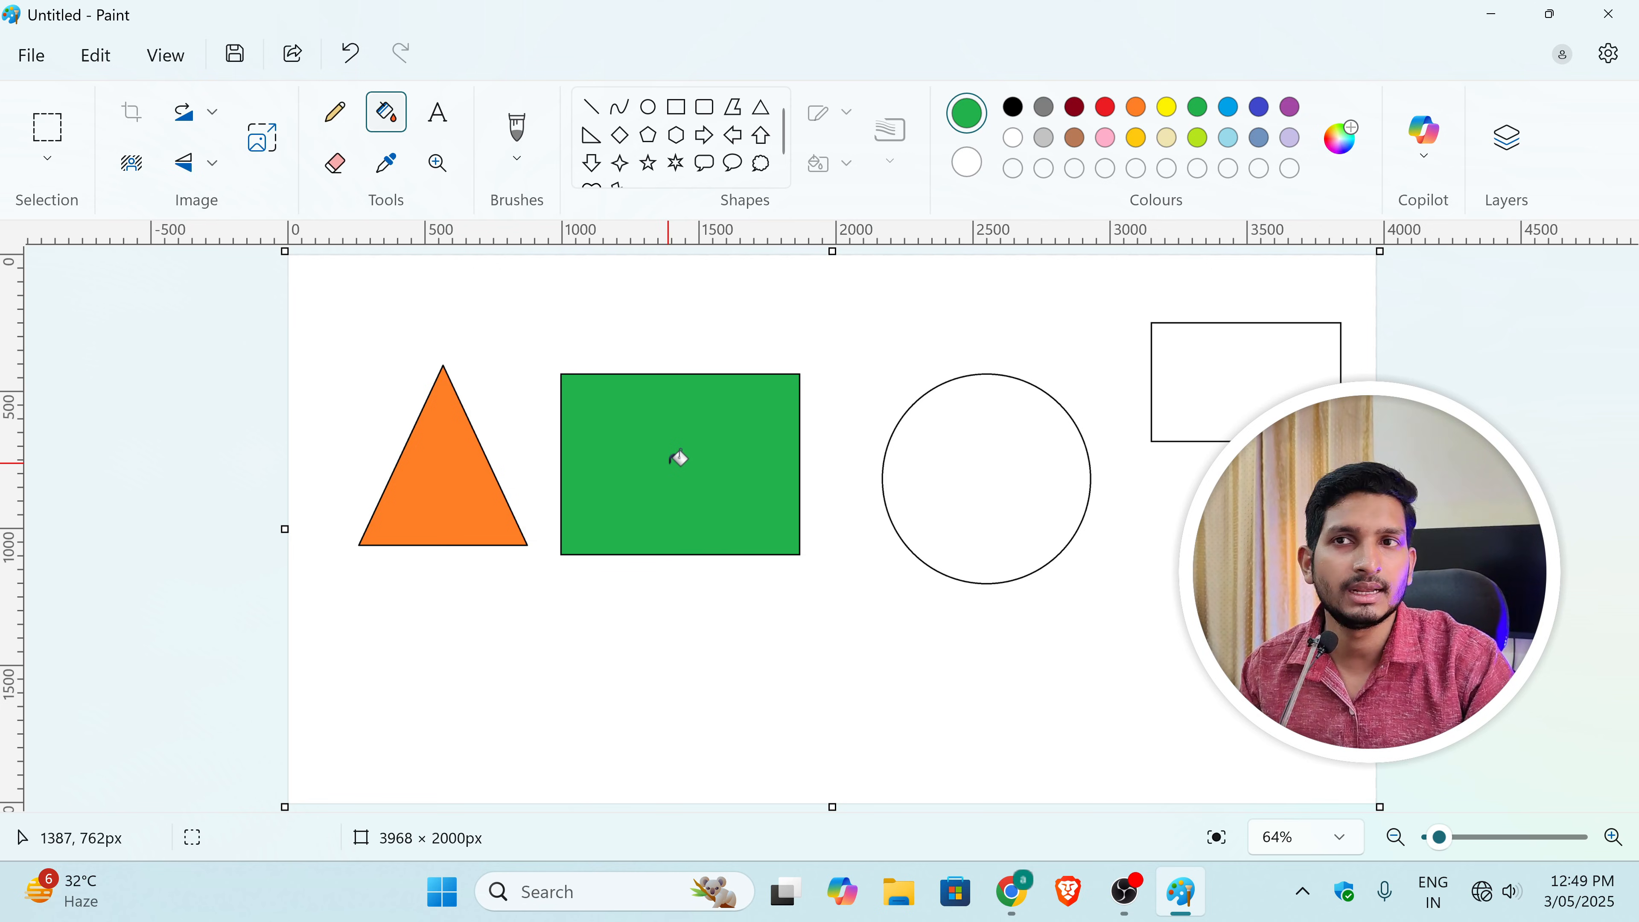
# Step: Fill the circle with indigo, and fill both the smaller and the larger rectangle with red
pyautogui.click(1261, 115)
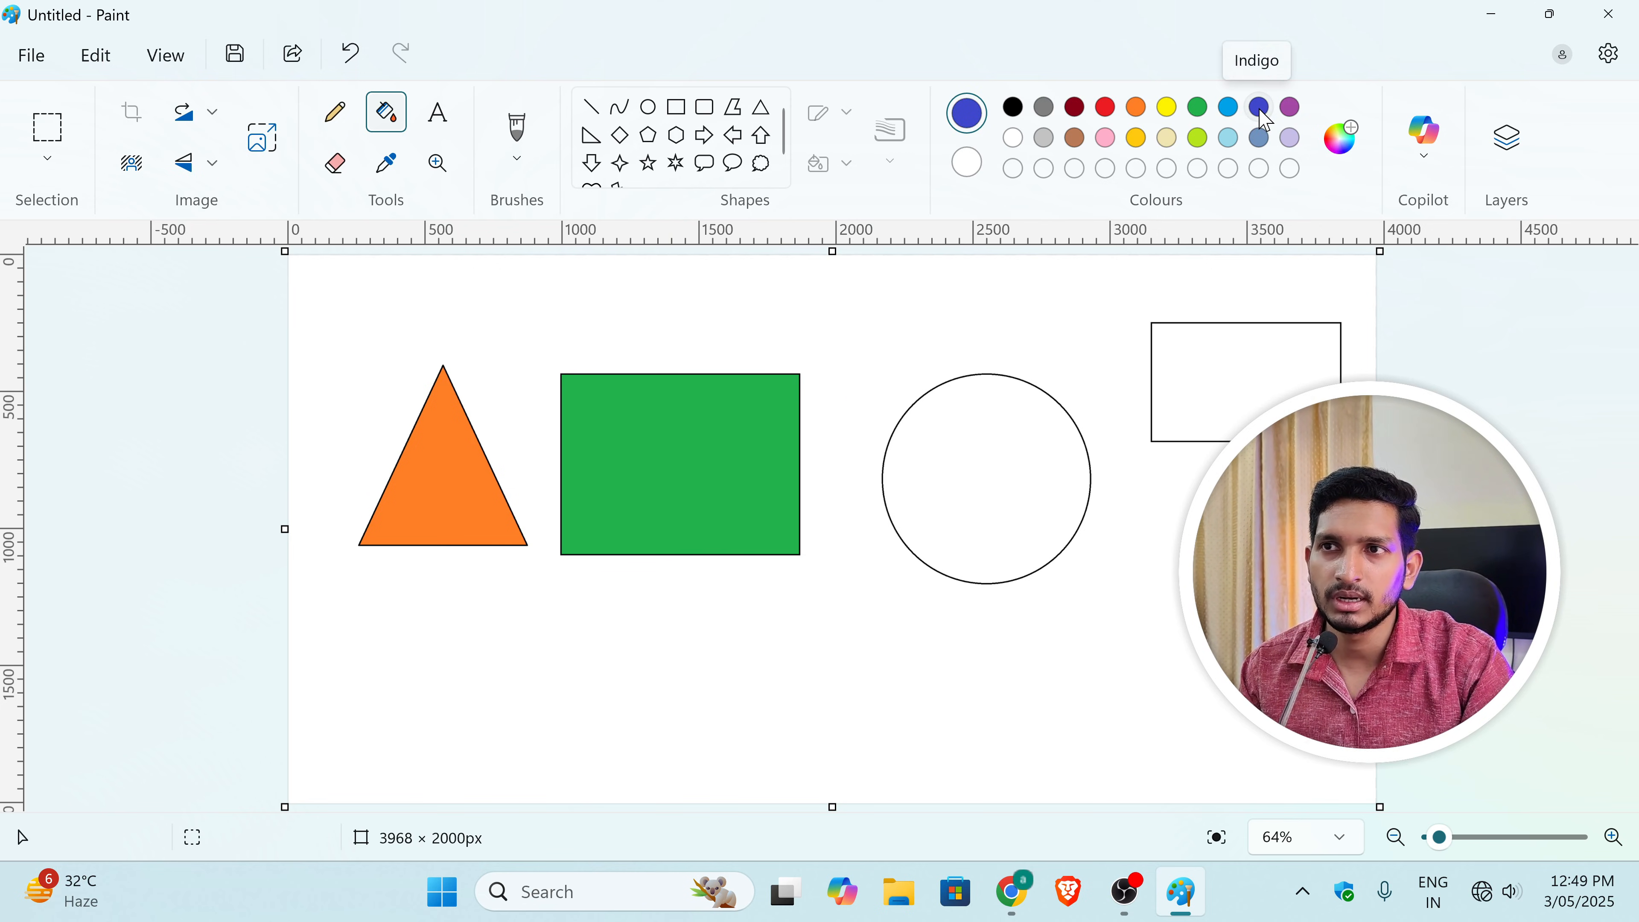
pyautogui.click(996, 454)
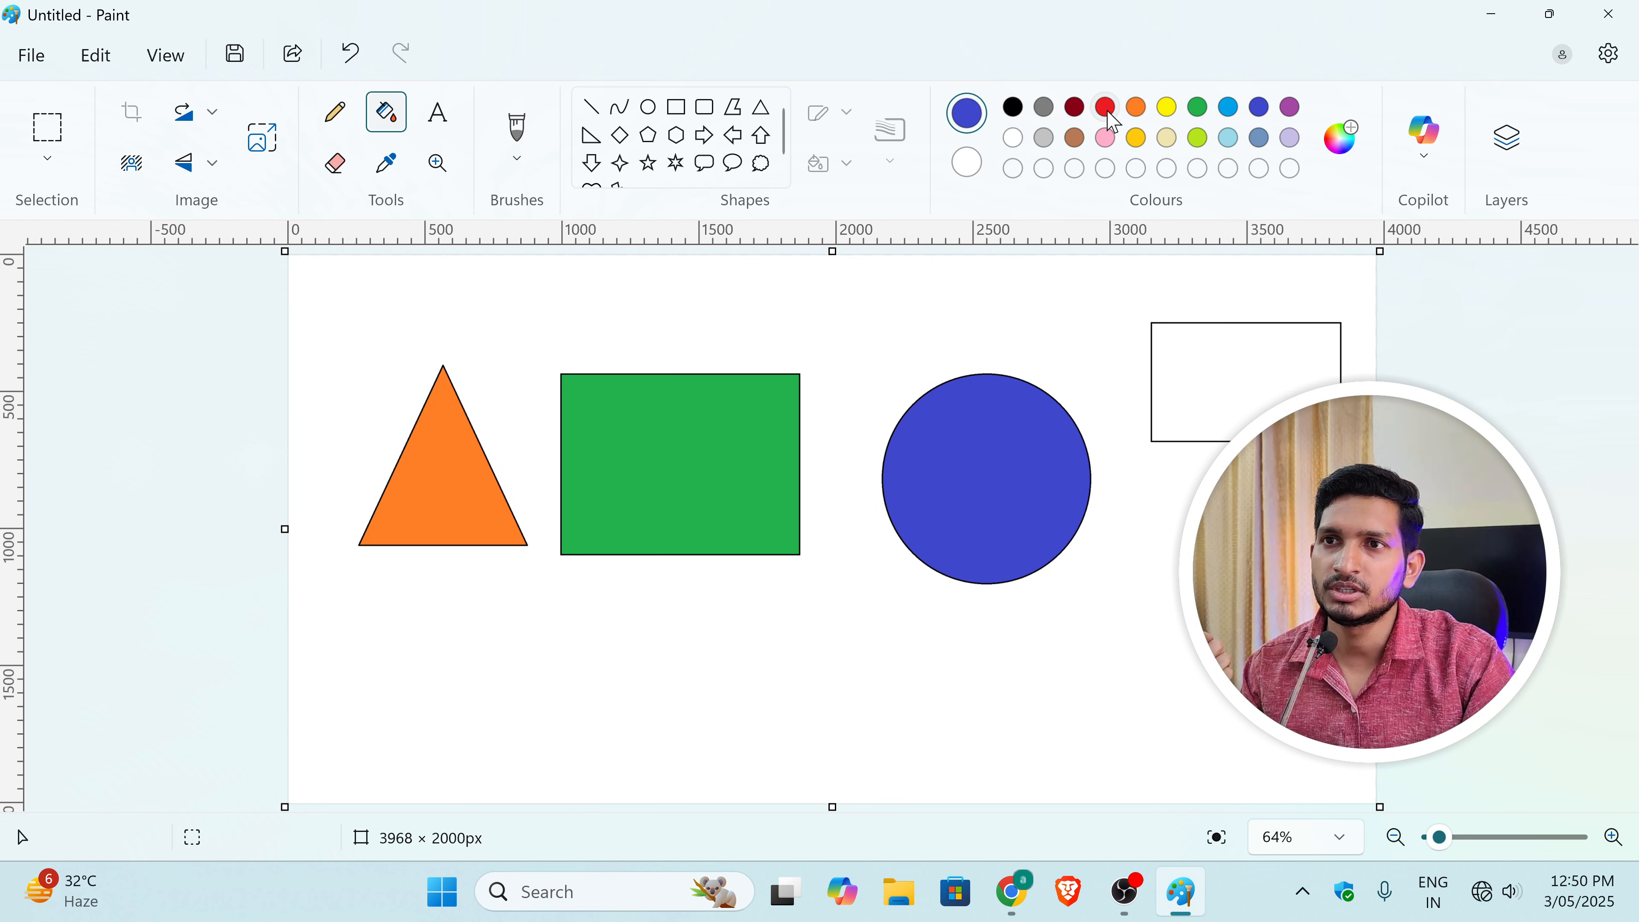
pyautogui.click(1267, 381)
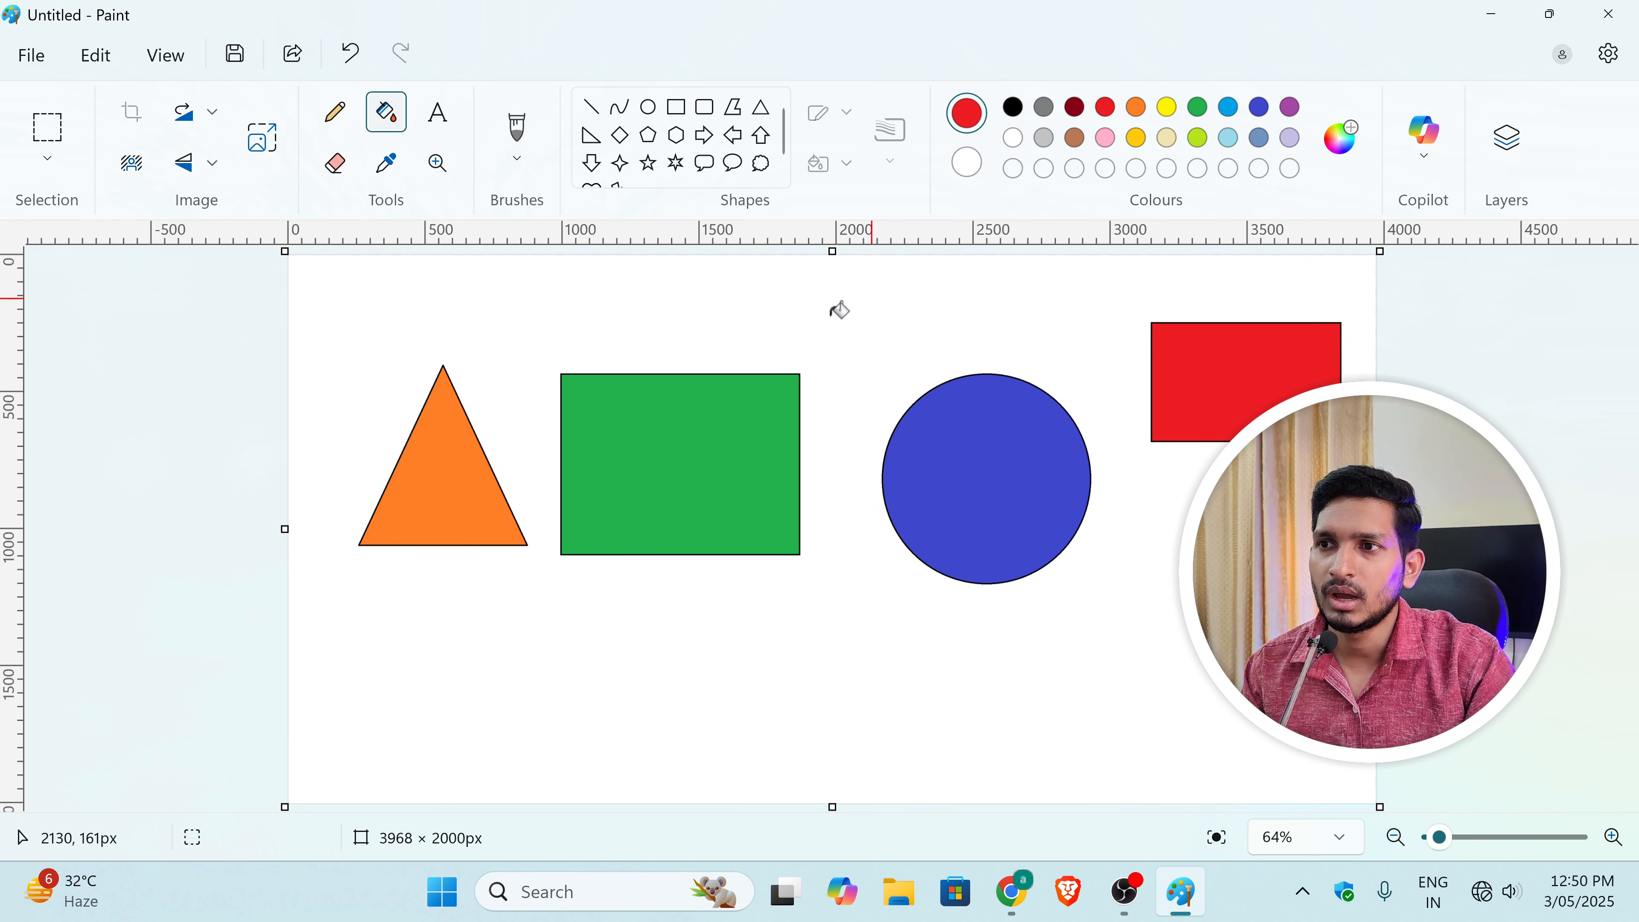
pyautogui.click(672, 451)
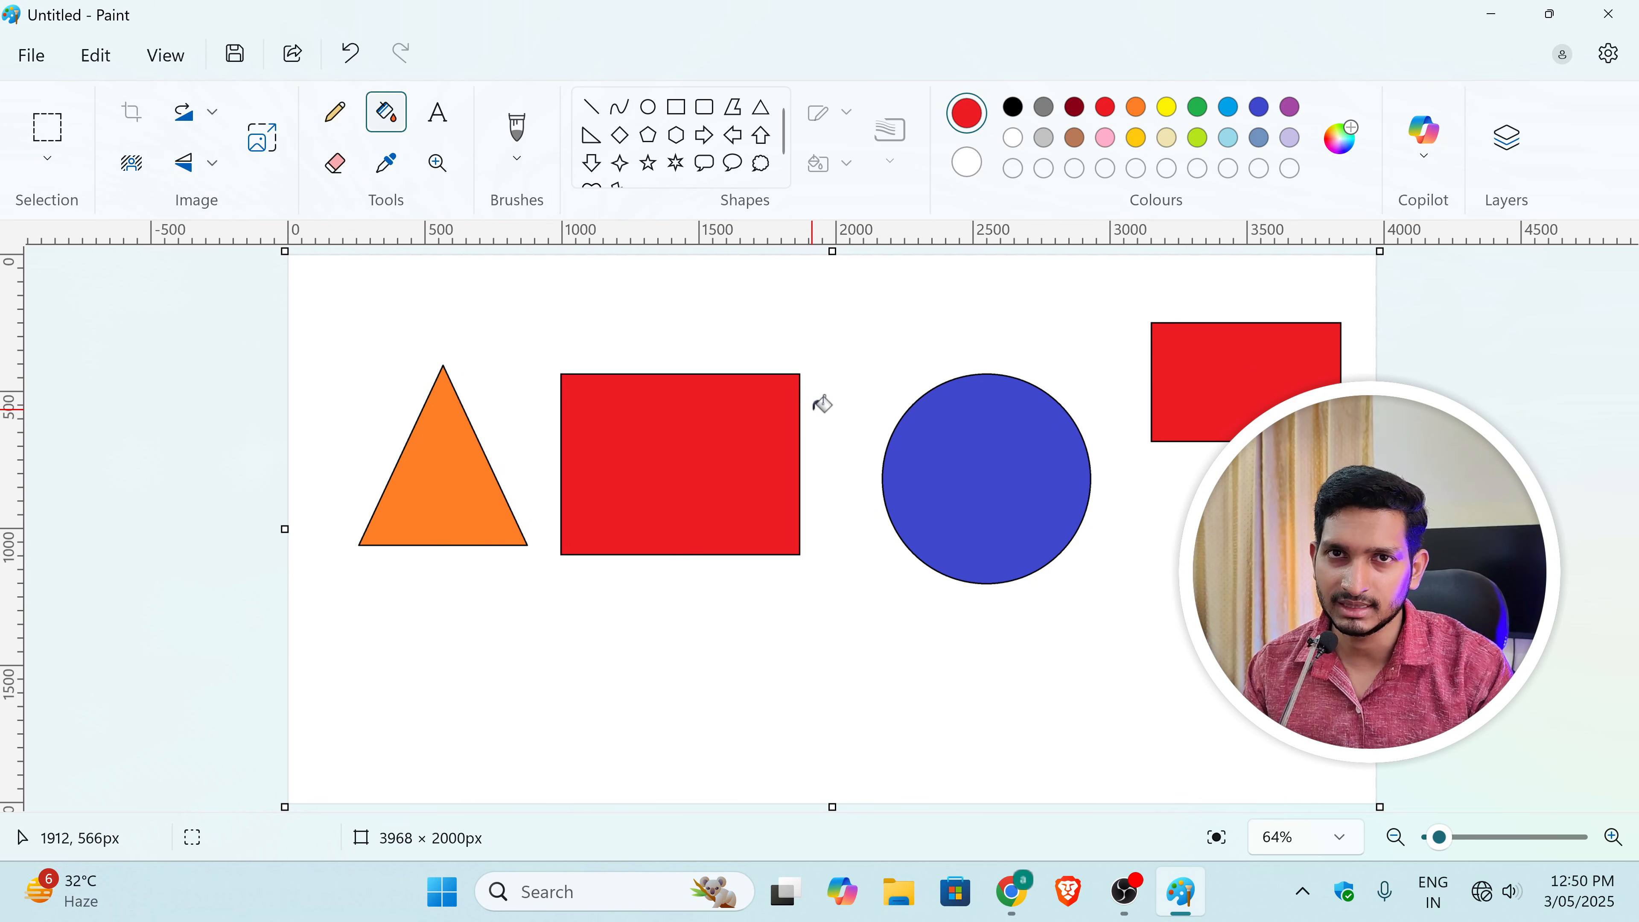
# Step: Use the Eraser to rub out a few thin strokes in the upper part of the larger red rectangle
pyautogui.click(336, 165)
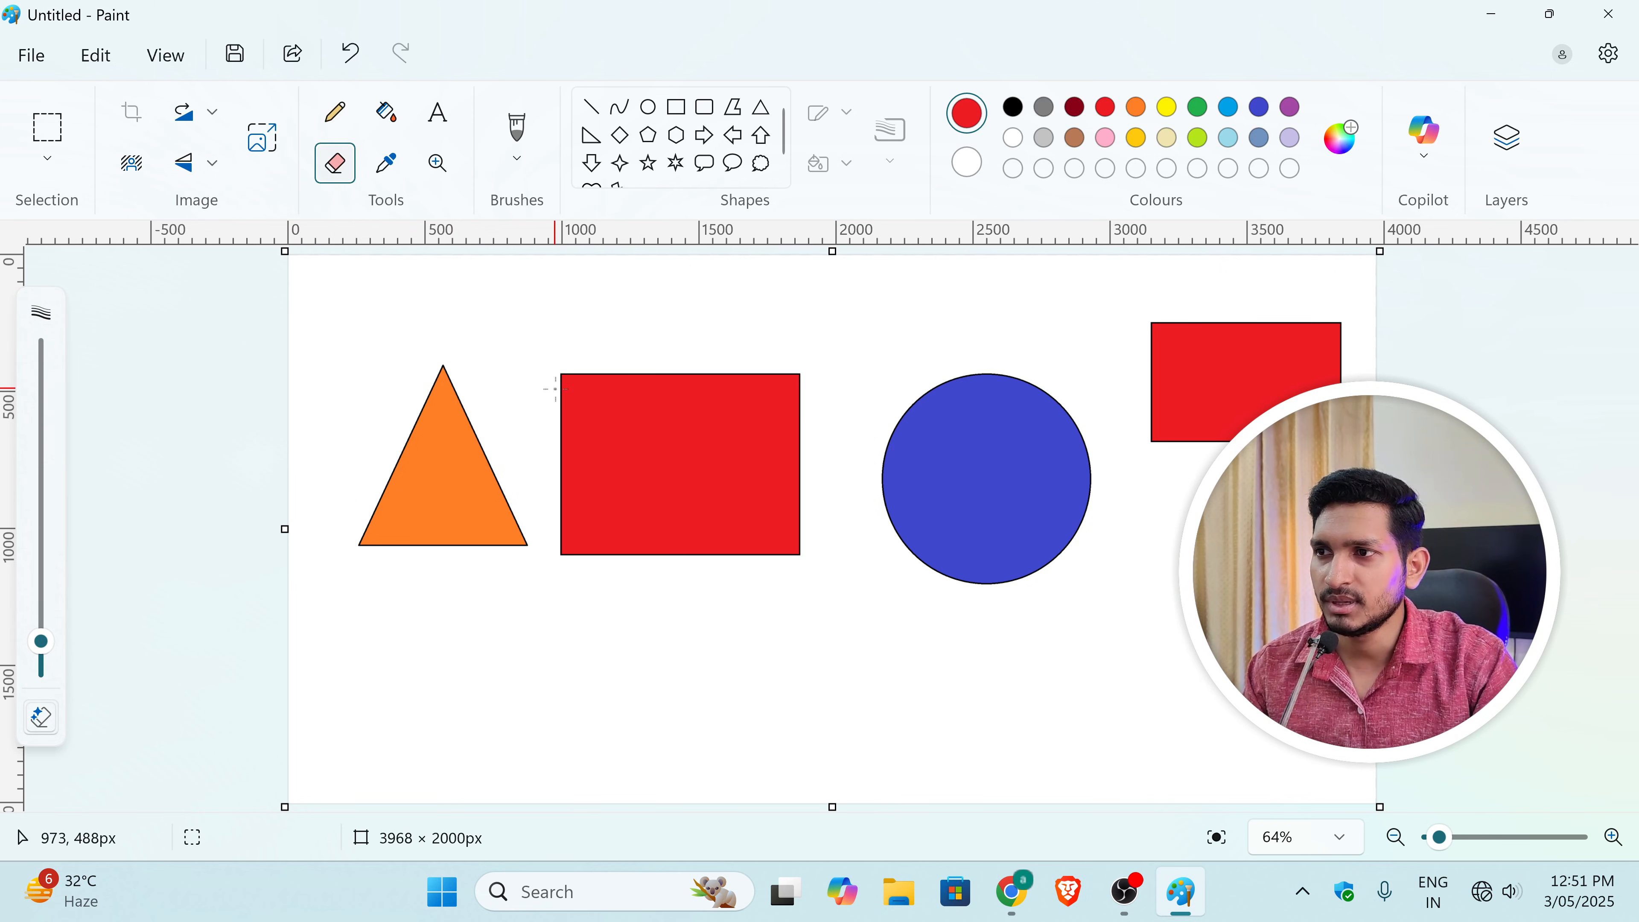
pyautogui.moveTo(555, 389)
pyautogui.mouseDown()
pyautogui.moveTo(596, 383)
pyautogui.moveTo(550, 383)
pyautogui.moveTo(595, 380)
pyautogui.moveTo(554, 403)
pyautogui.moveTo(585, 414)
pyautogui.mouseUp()
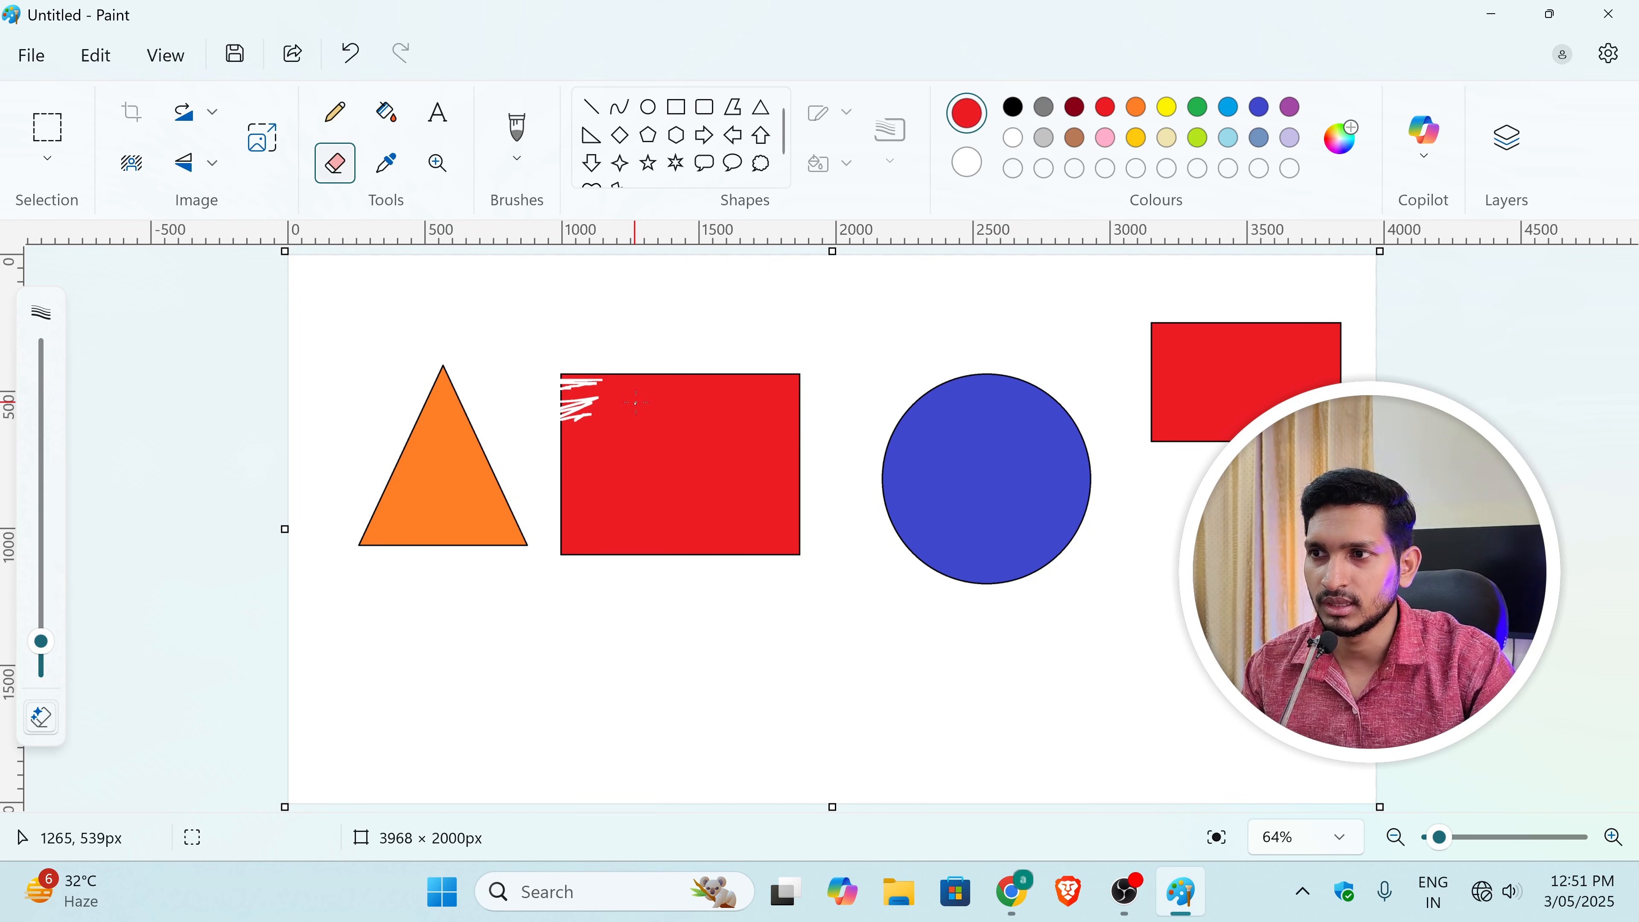
pyautogui.moveTo(636, 402)
pyautogui.mouseDown()
pyautogui.moveTo(680, 414)
pyautogui.moveTo(614, 460)
pyautogui.moveTo(627, 419)
pyautogui.moveTo(596, 428)
pyautogui.moveTo(709, 357)
pyautogui.mouseUp()
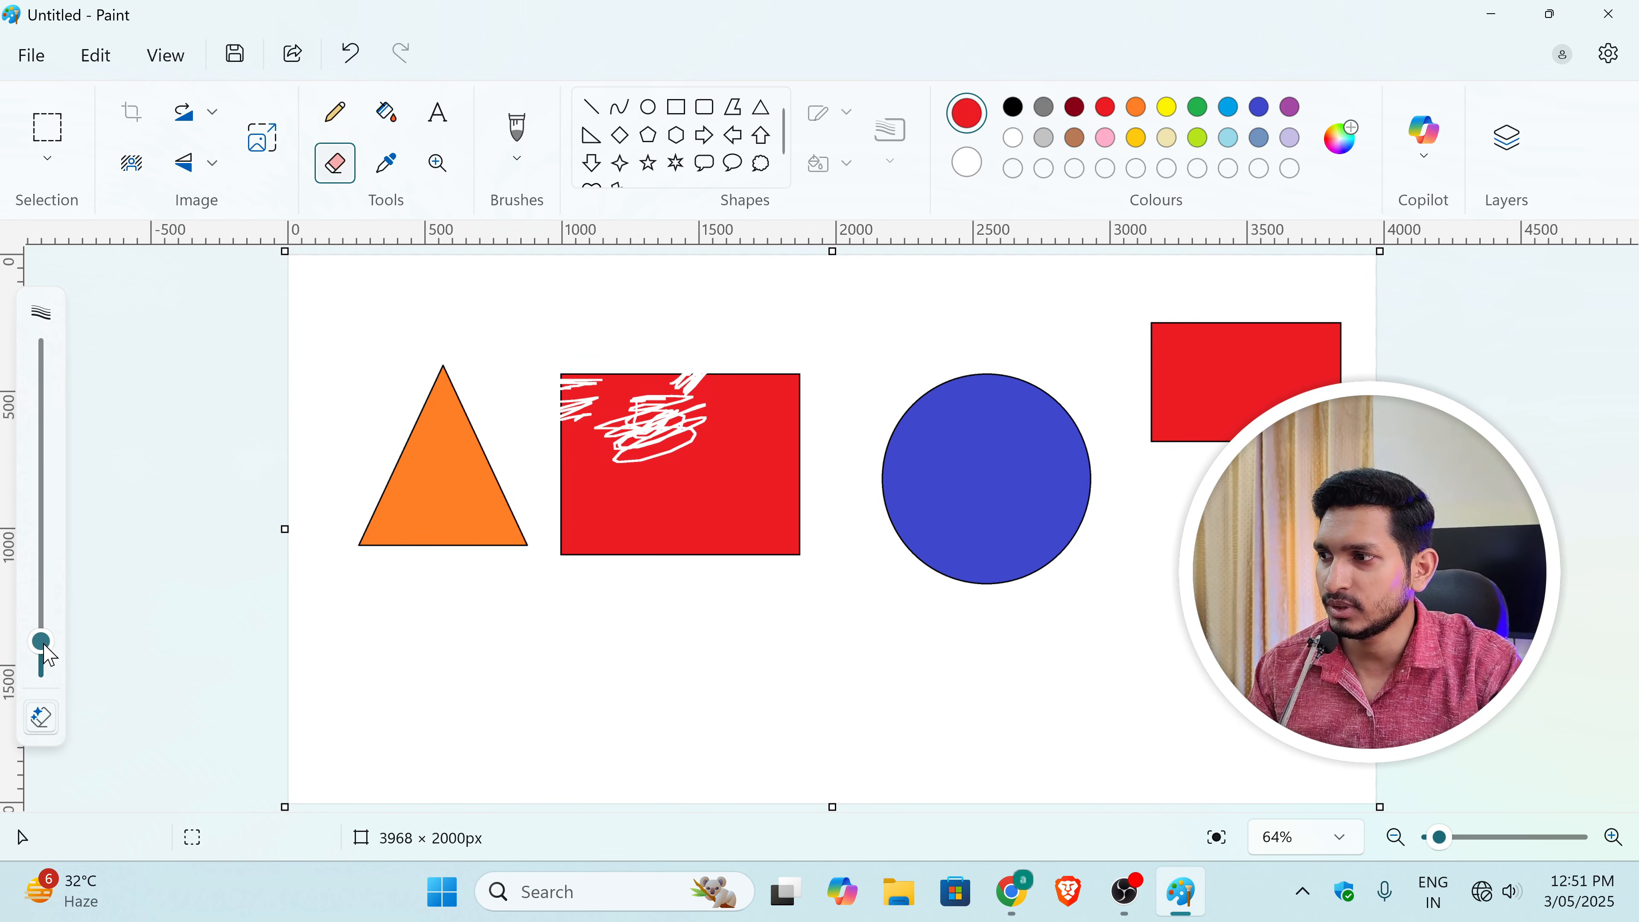
# Step: Enlarge the eraser to its maximum size and erase both rectangles, the circle and the triangle from the canvas
pyautogui.moveTo(45, 655)
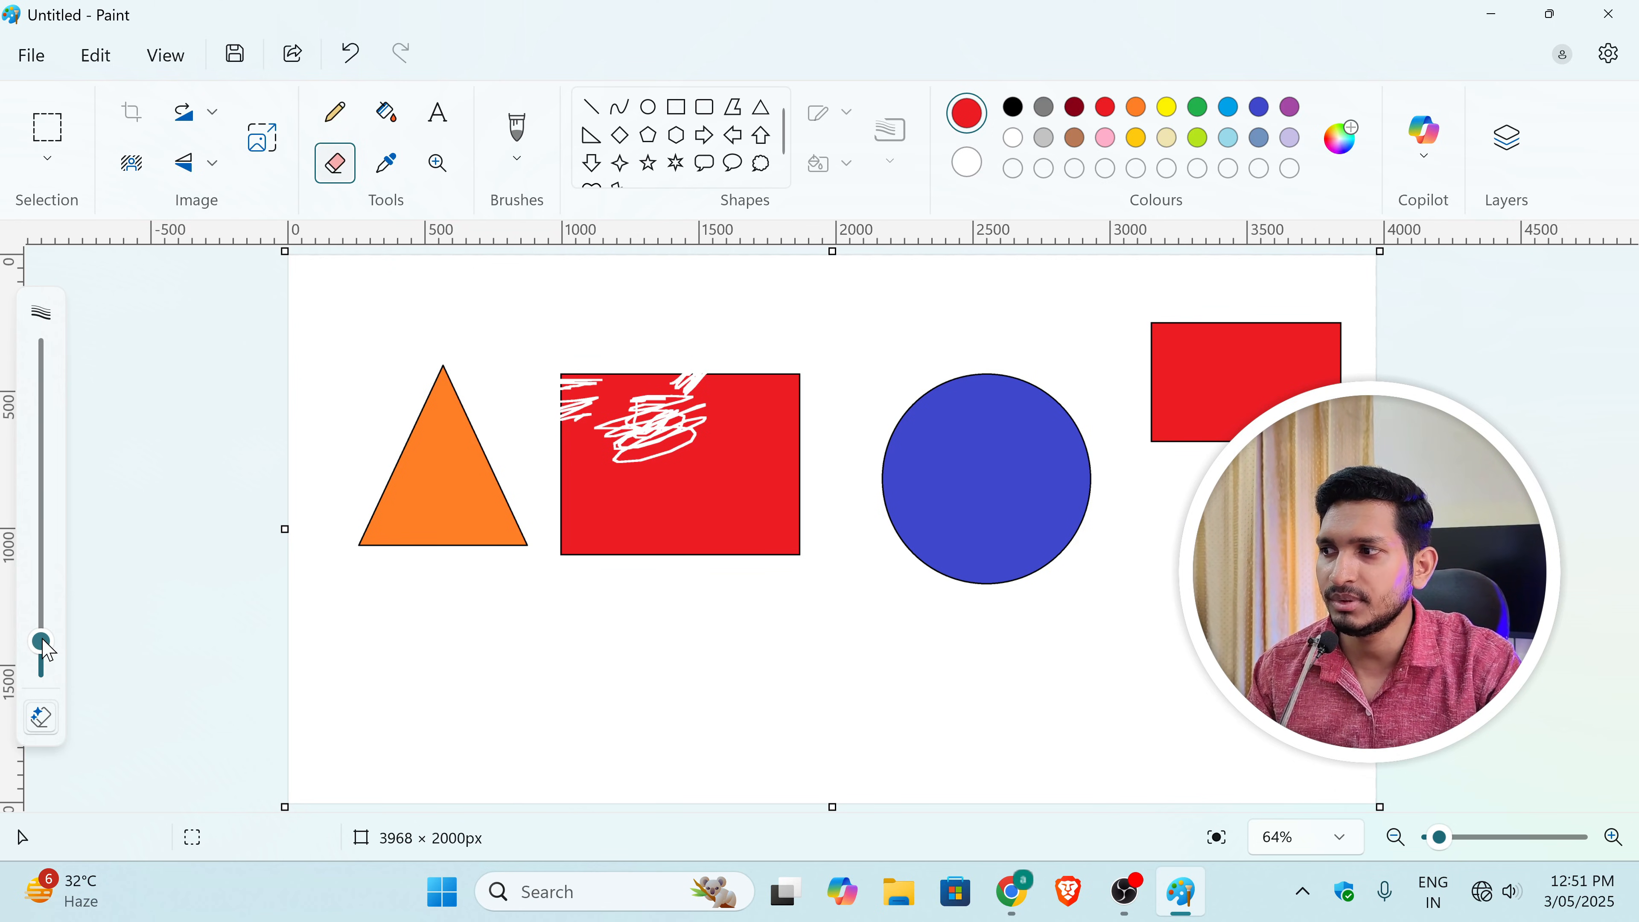
pyautogui.moveTo(45, 649)
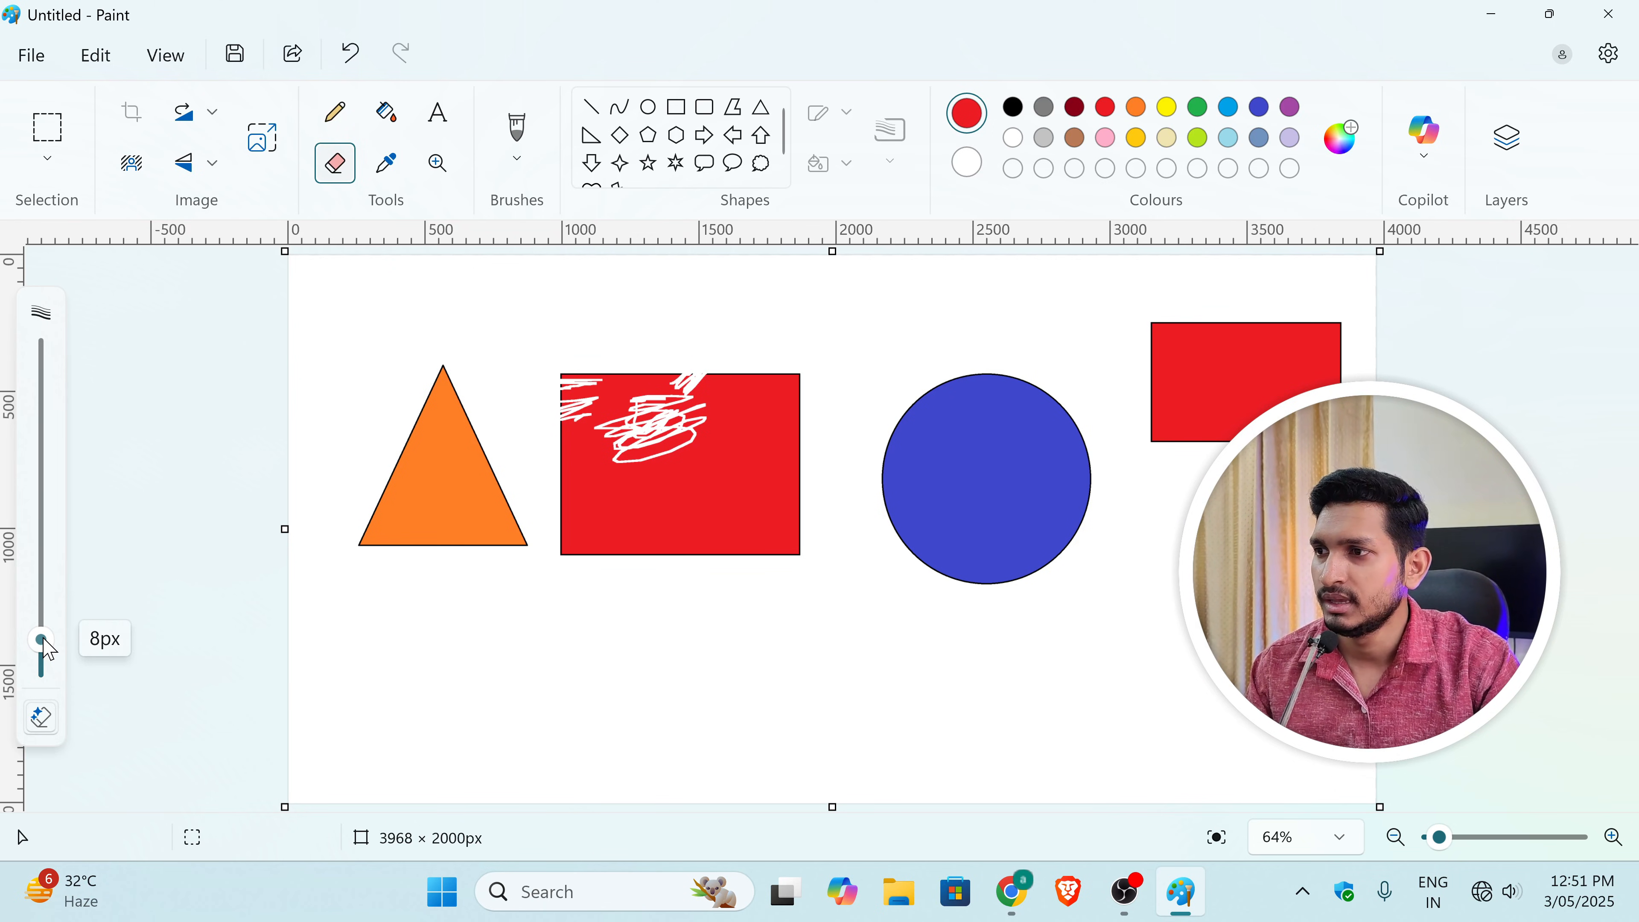
pyautogui.moveTo(47, 651)
pyautogui.mouseDown()
pyautogui.moveTo(81, 355)
pyautogui.moveTo(85, 520)
pyautogui.moveTo(121, 326)
pyautogui.moveTo(114, 538)
pyautogui.moveTo(143, 315)
pyautogui.mouseUp()
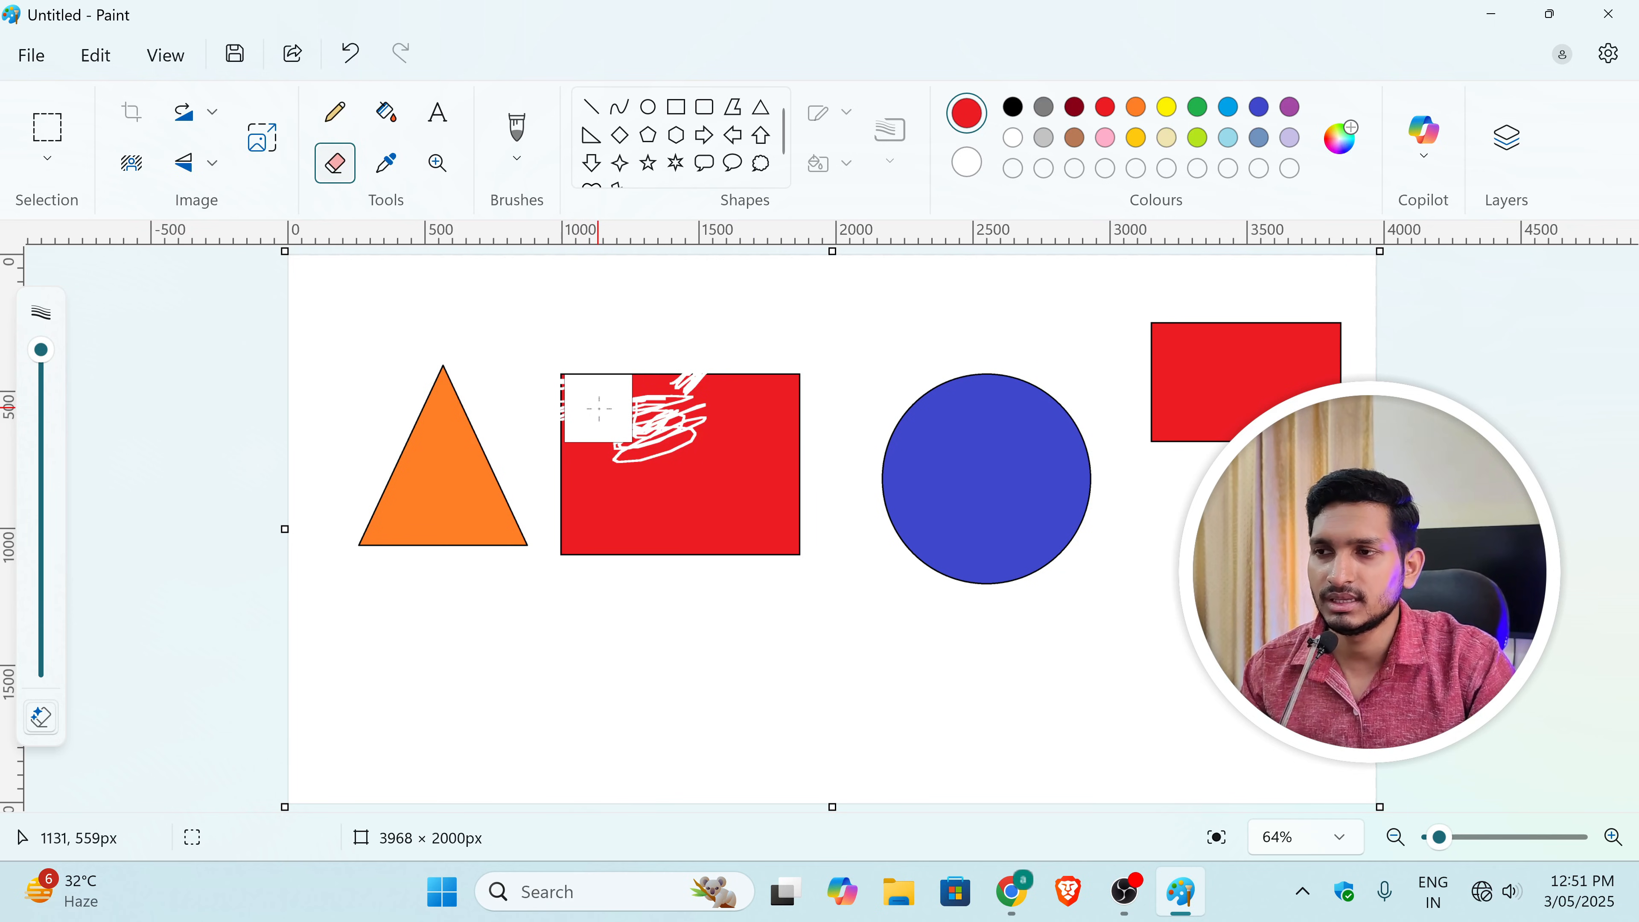
pyautogui.moveTo(598, 408)
pyautogui.mouseDown()
pyautogui.moveTo(557, 389)
pyautogui.moveTo(783, 380)
pyautogui.moveTo(807, 405)
pyautogui.moveTo(754, 430)
pyautogui.moveTo(565, 446)
pyautogui.moveTo(595, 472)
pyautogui.moveTo(800, 473)
pyautogui.moveTo(794, 528)
pyautogui.moveTo(575, 535)
pyautogui.mouseUp()
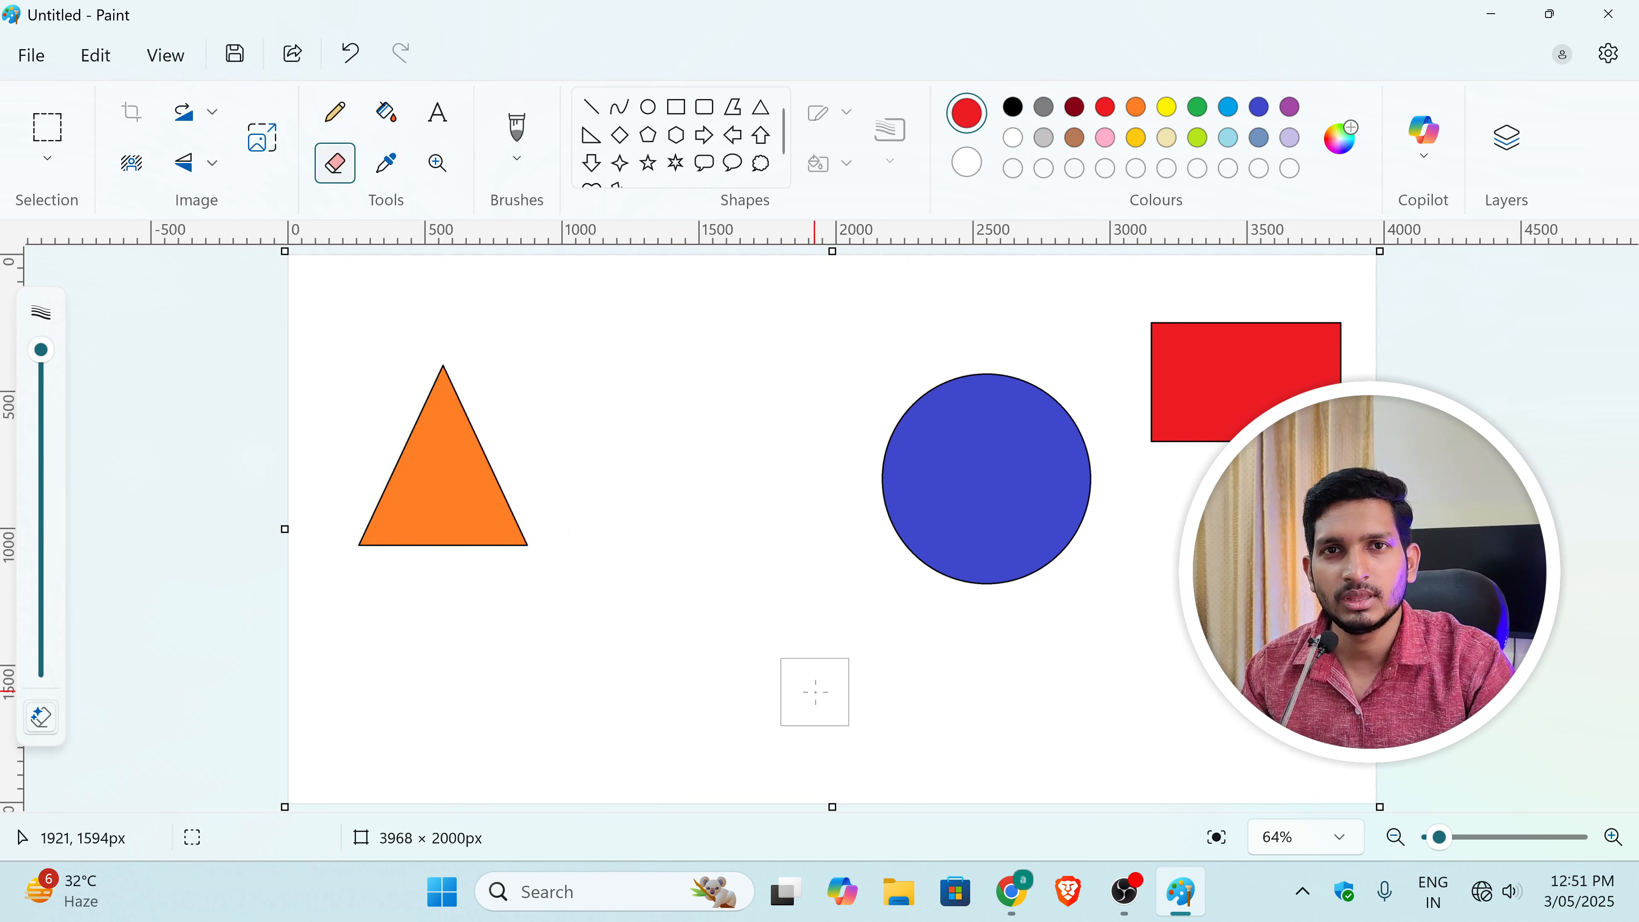
pyautogui.moveTo(830, 443)
pyautogui.mouseDown()
pyautogui.moveTo(1028, 352)
pyautogui.moveTo(809, 510)
pyautogui.moveTo(1088, 433)
pyautogui.moveTo(1000, 549)
pyautogui.moveTo(1155, 470)
pyautogui.moveTo(1148, 329)
pyautogui.moveTo(1343, 361)
pyautogui.moveTo(1107, 441)
pyautogui.mouseUp()
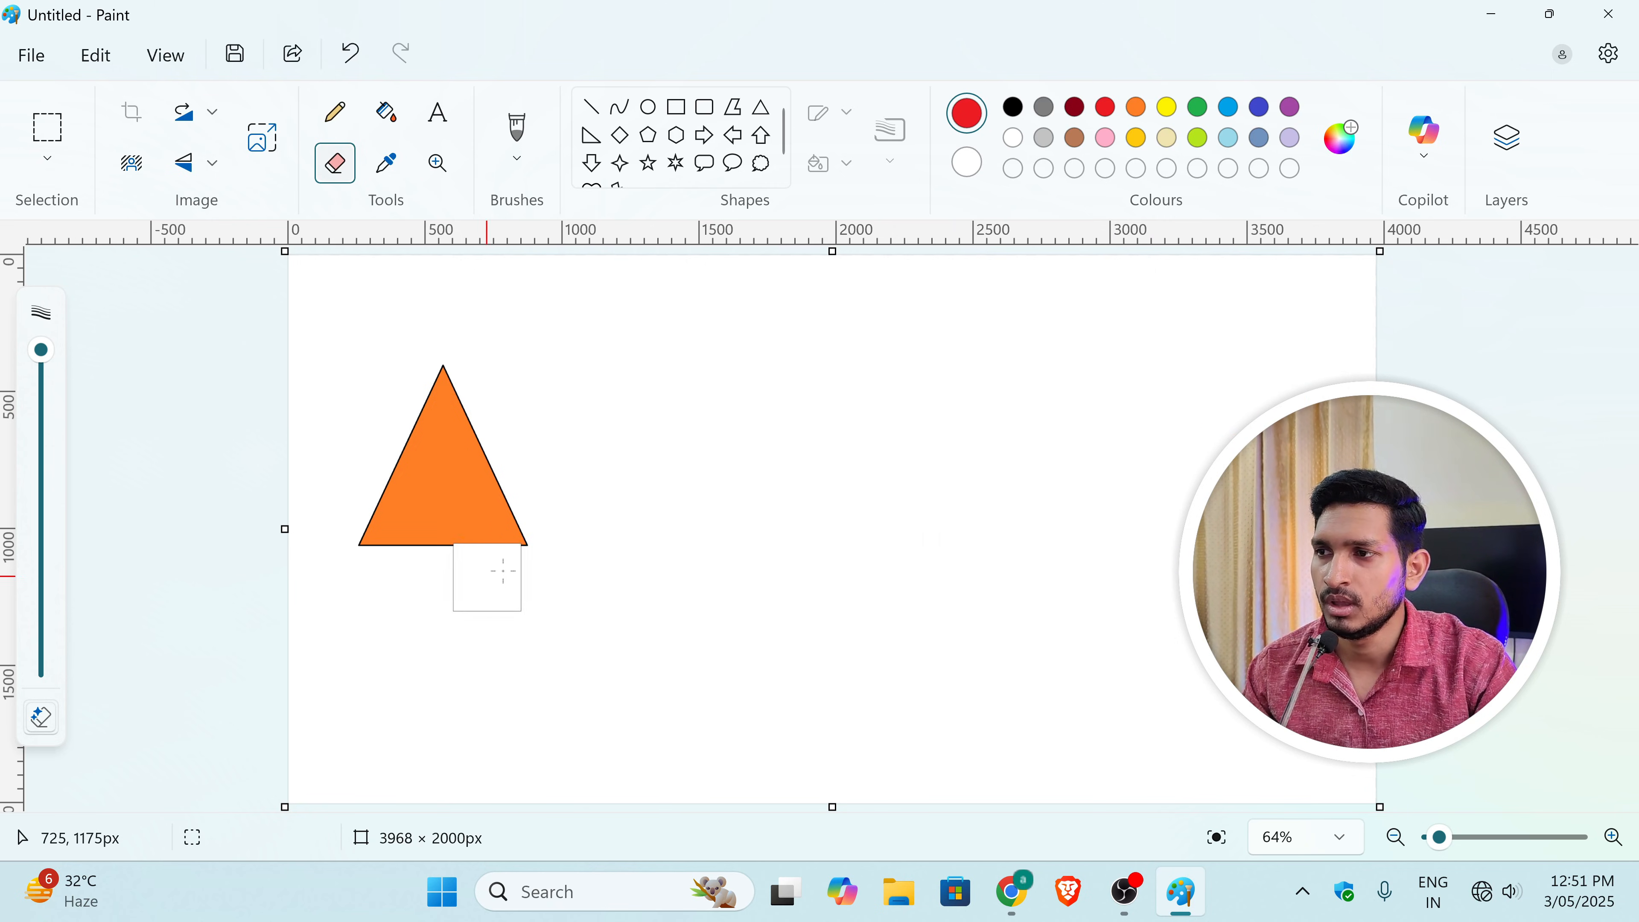
pyautogui.moveTo(492, 577)
pyautogui.mouseDown()
pyautogui.moveTo(574, 538)
pyautogui.moveTo(400, 528)
pyautogui.moveTo(470, 479)
pyautogui.moveTo(371, 434)
pyautogui.moveTo(486, 370)
pyautogui.mouseUp()
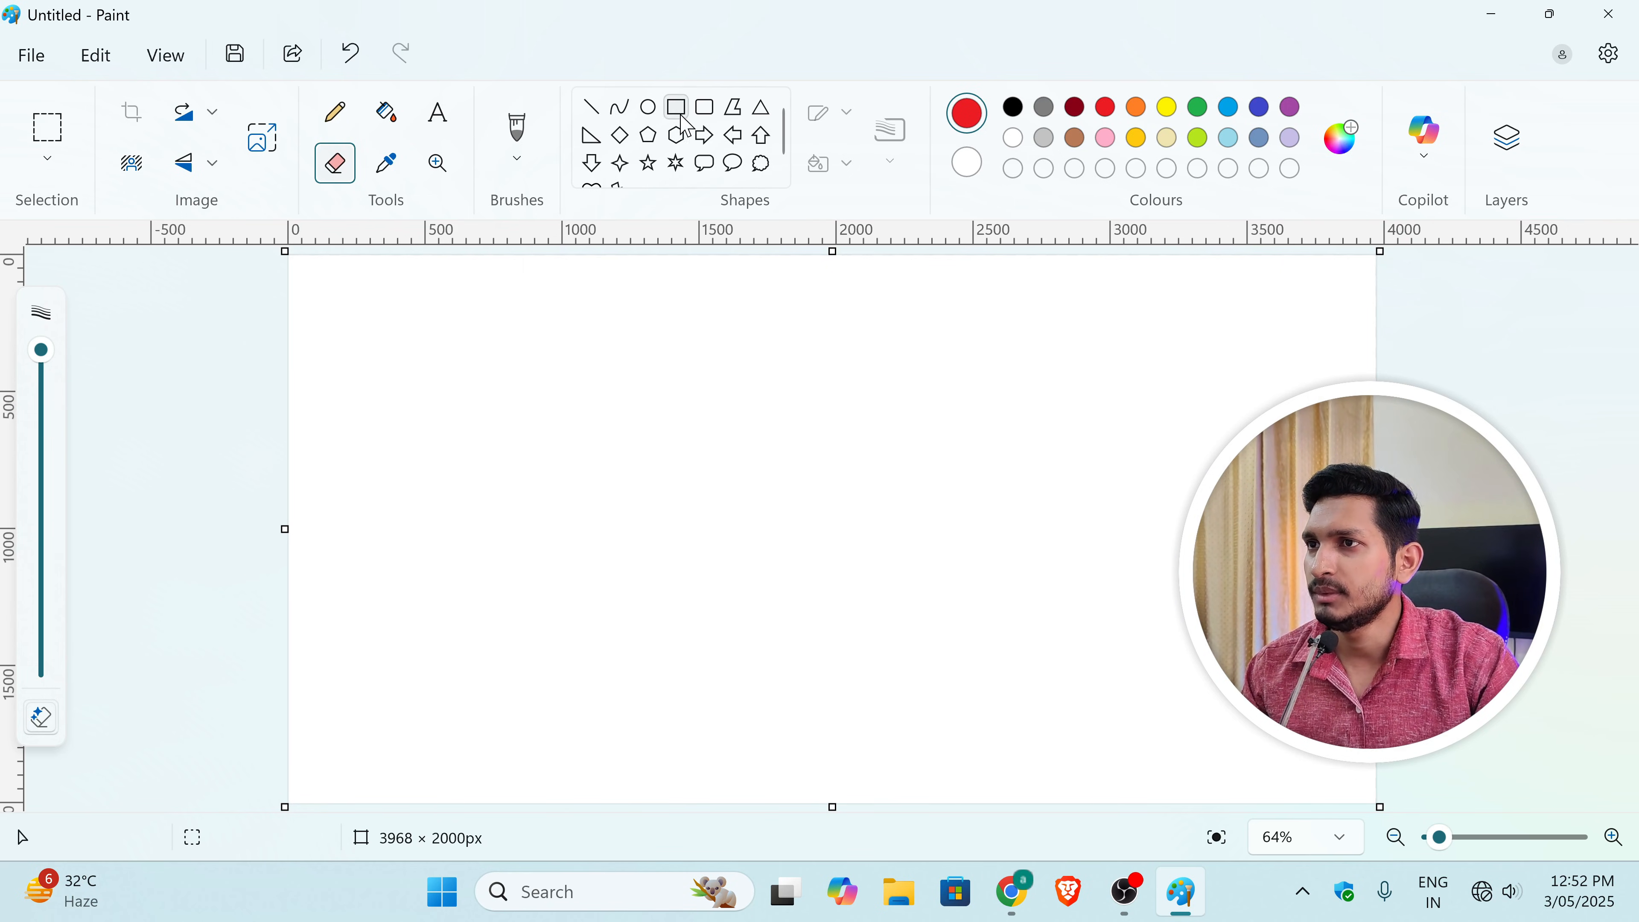
# Step: Draw a five-point star of about 793 × 766 px in the canvas's upper-left area with a black outline
pyautogui.click(653, 169)
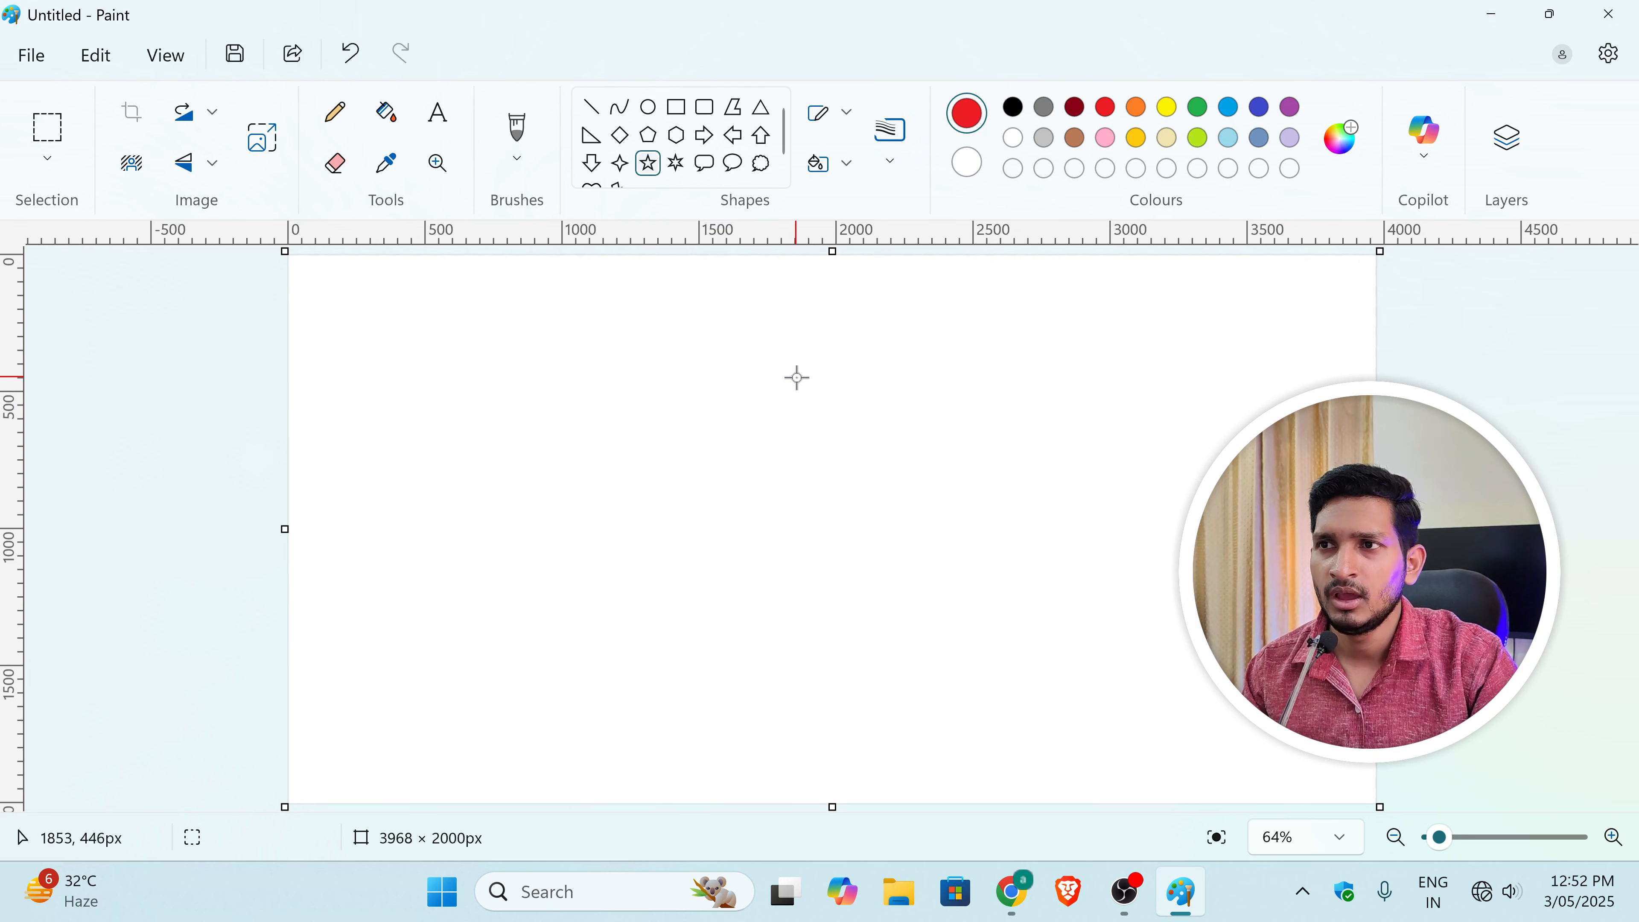
pyautogui.moveTo(399, 320); pyautogui.dragTo(619, 532)
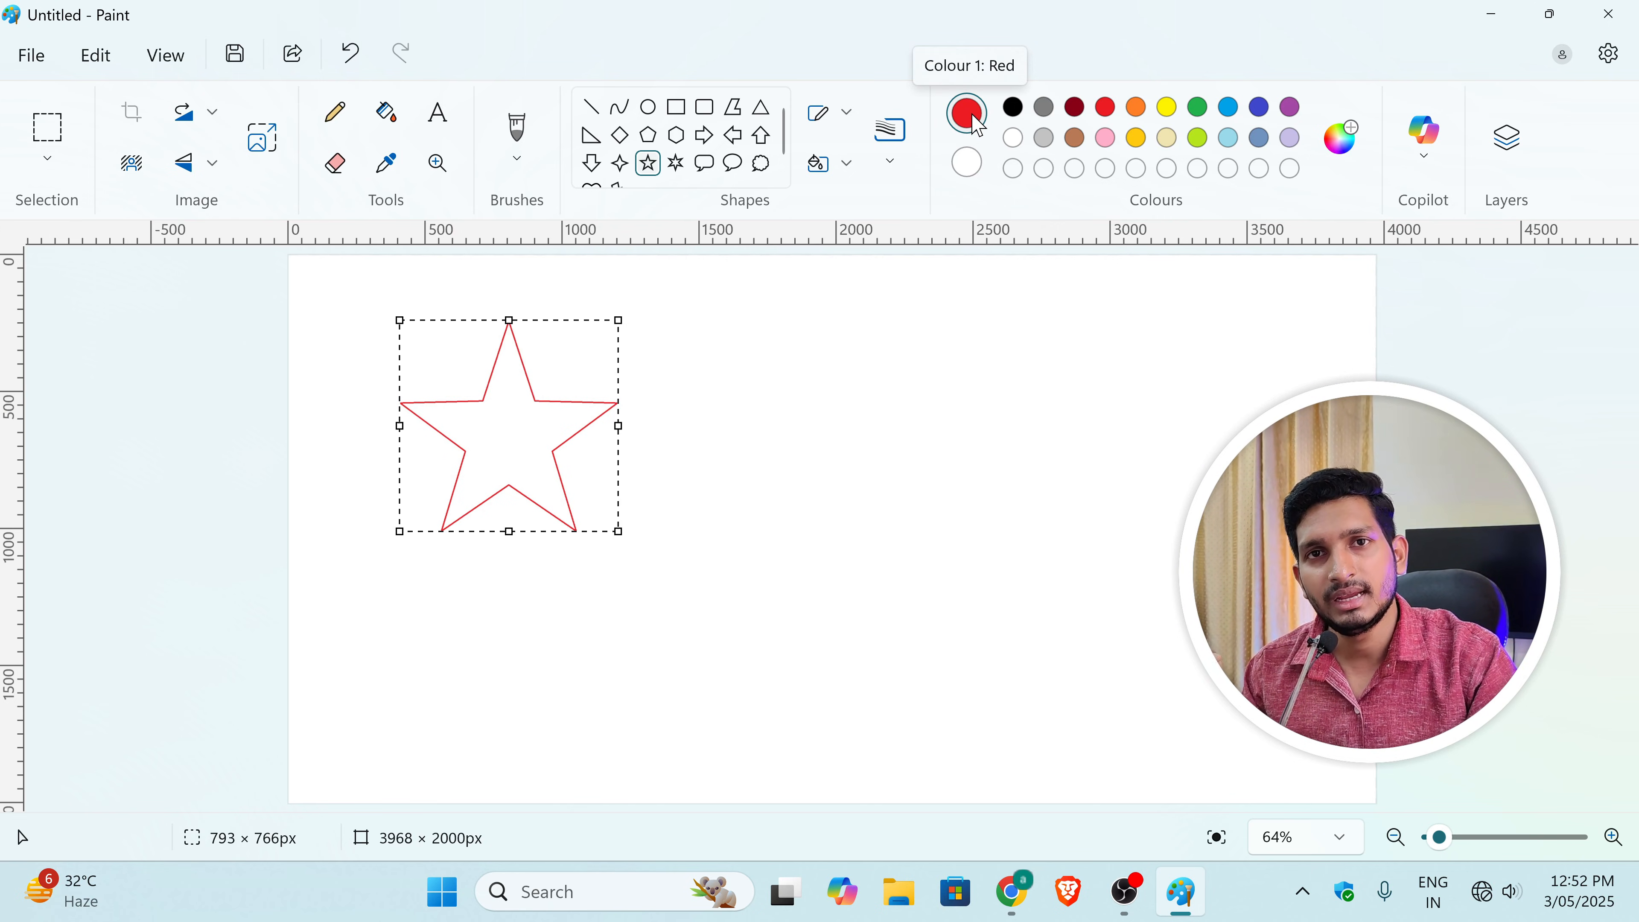
pyautogui.click(1020, 112)
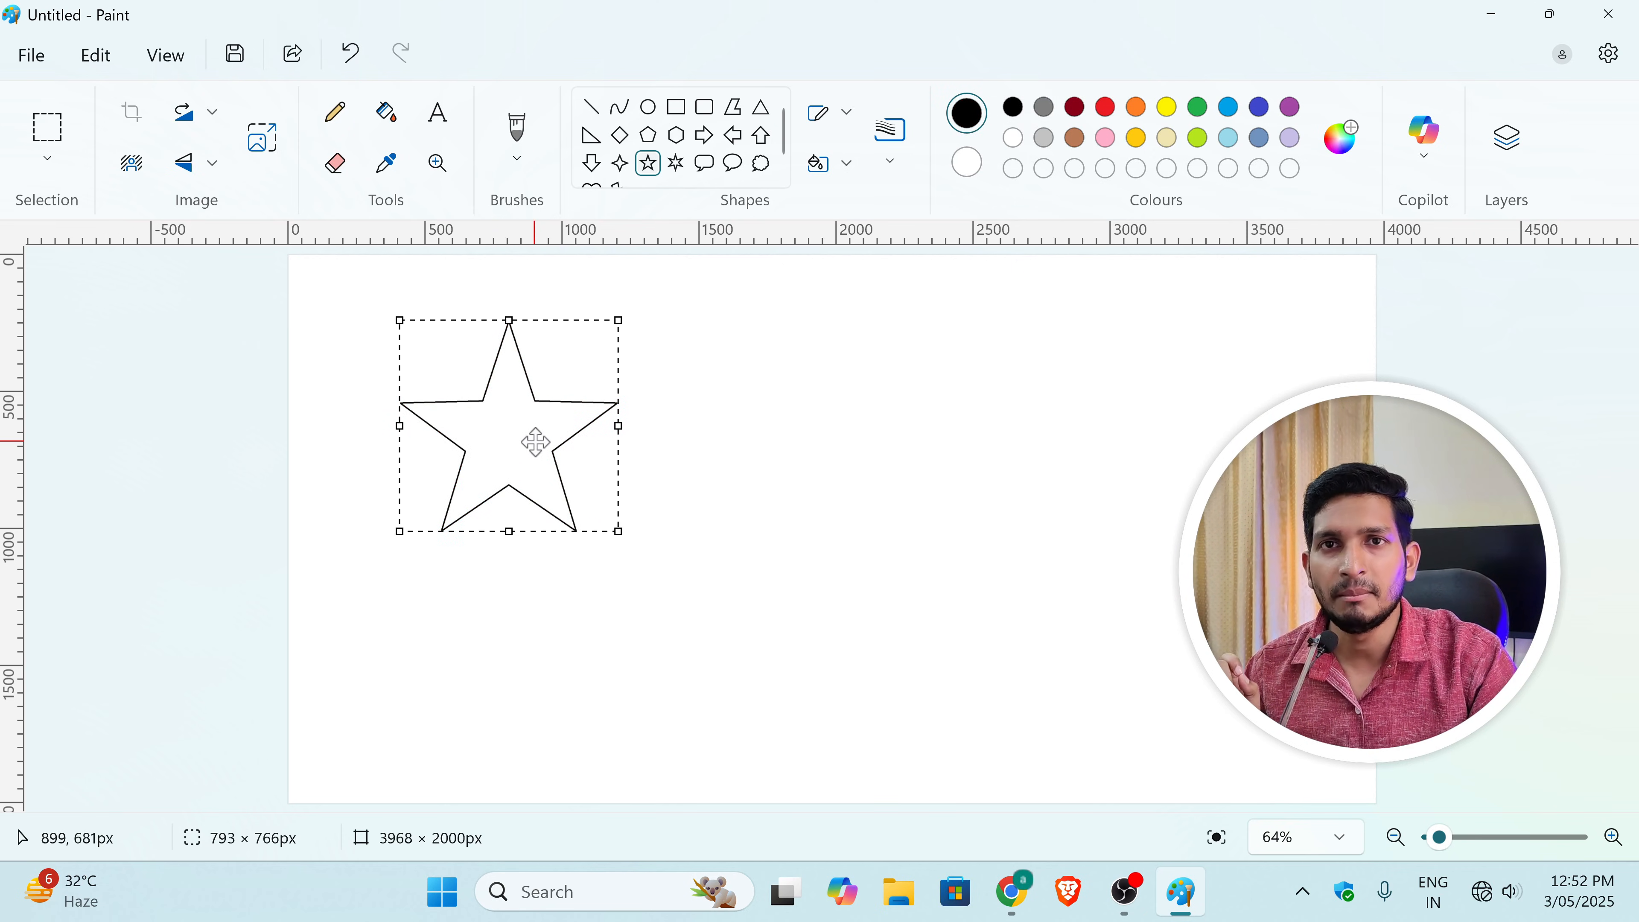
pyautogui.click(727, 413)
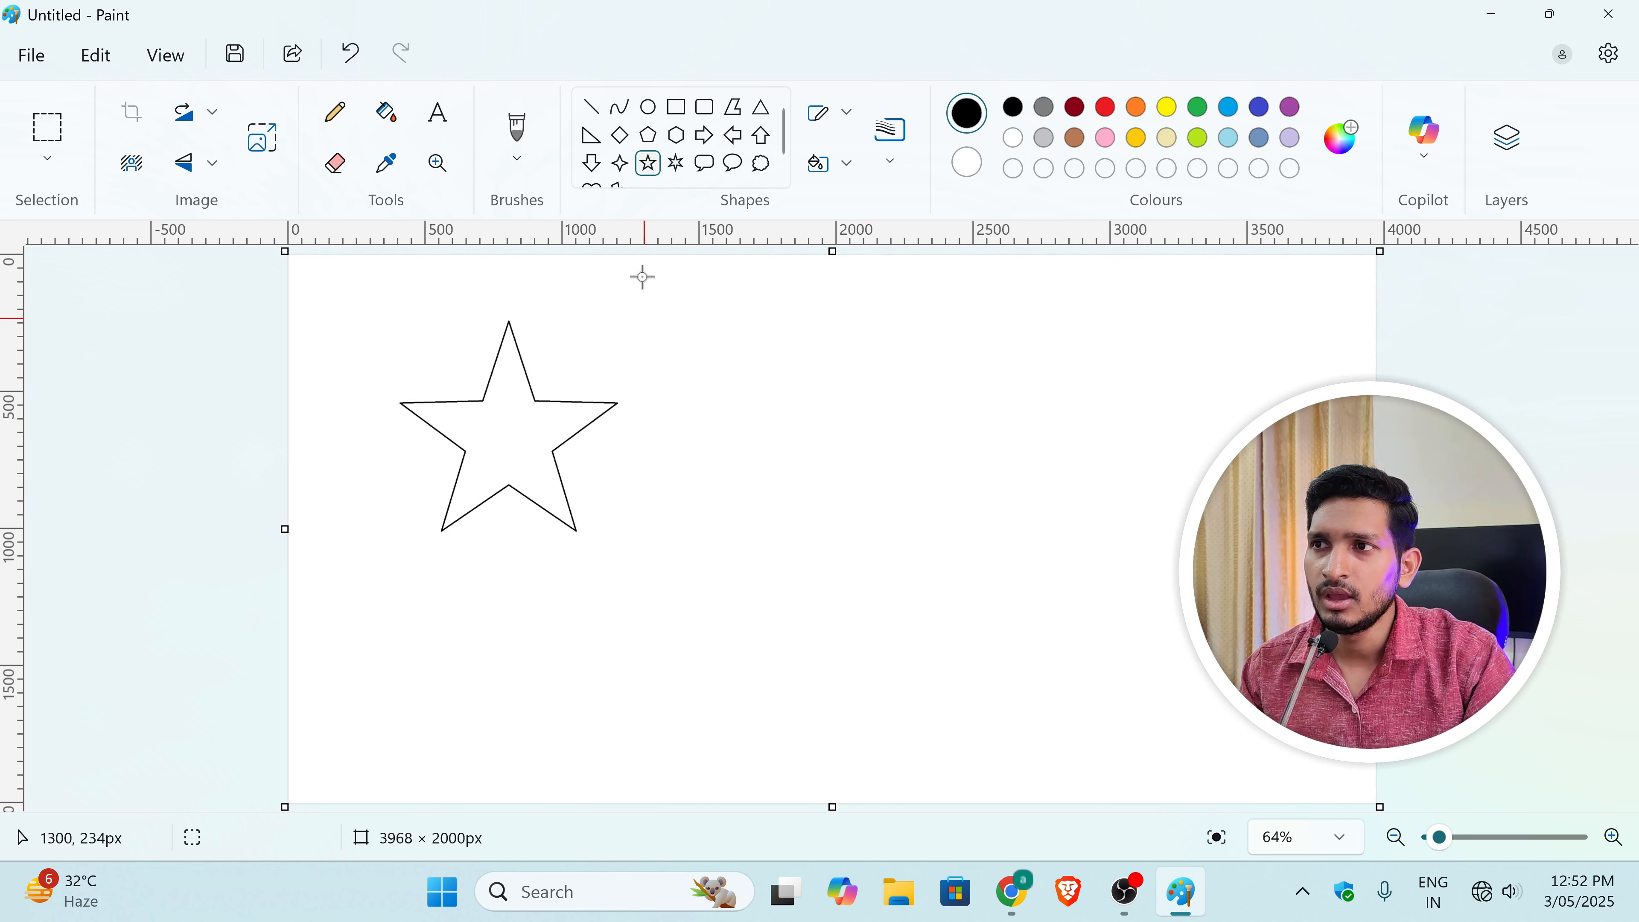
# Step: Draw a black-outlined hexagon of about 584 × 649 px and place it to the right of the star
pyautogui.click(683, 144)
pyautogui.moveTo(635, 311); pyautogui.dragTo(802, 494)
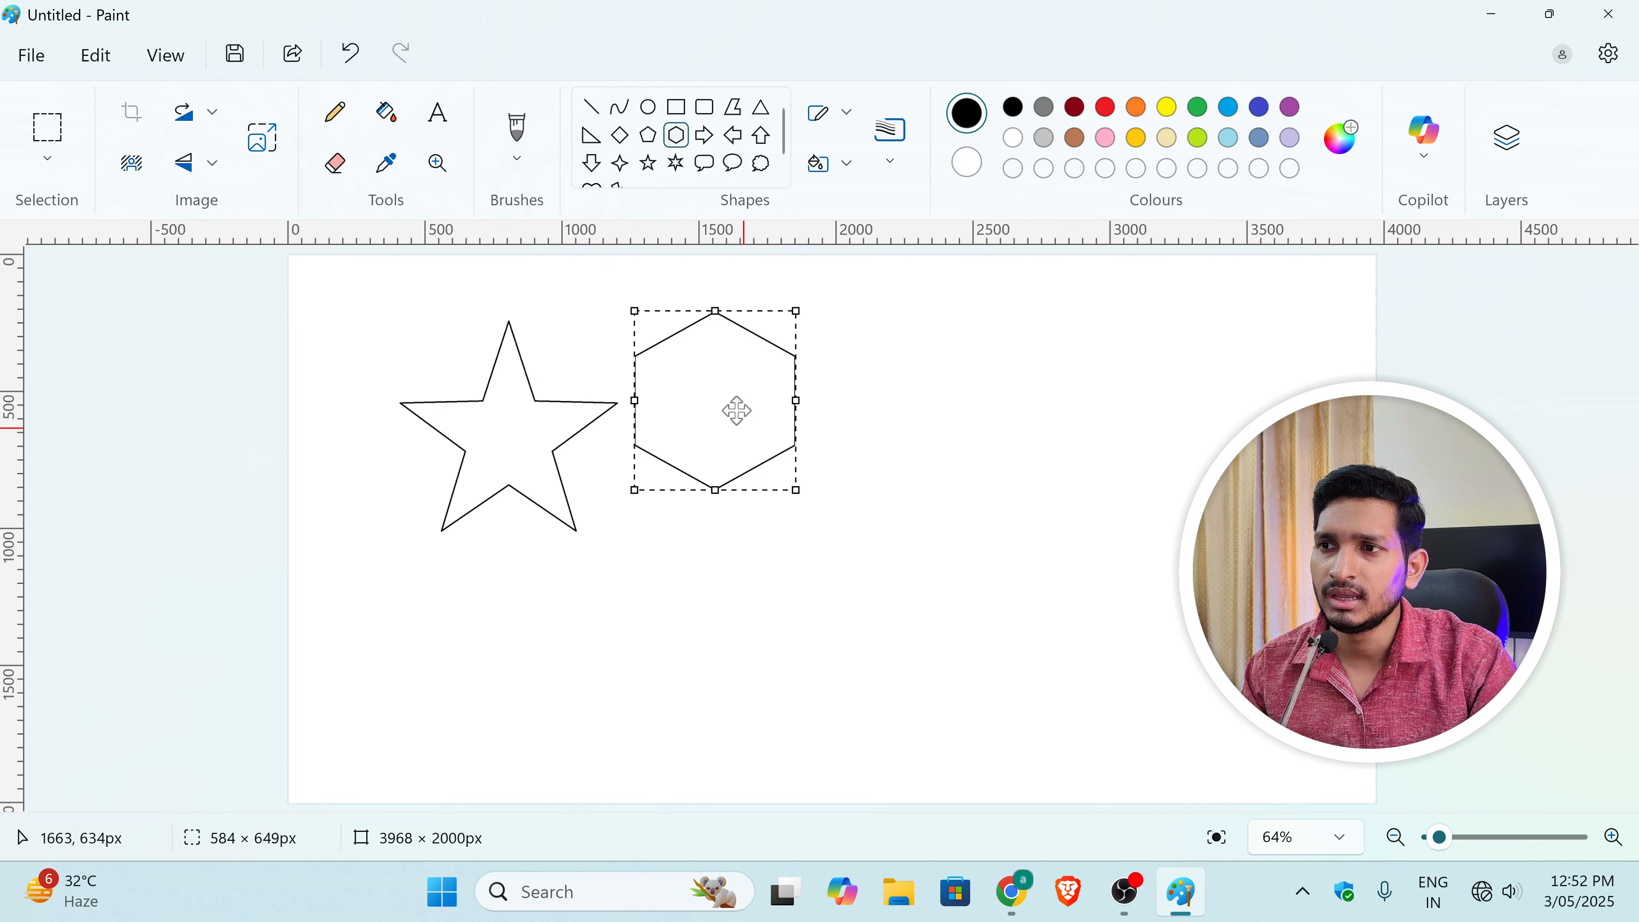
pyautogui.moveTo(735, 410); pyautogui.dragTo(749, 435)
pyautogui.click(963, 424)
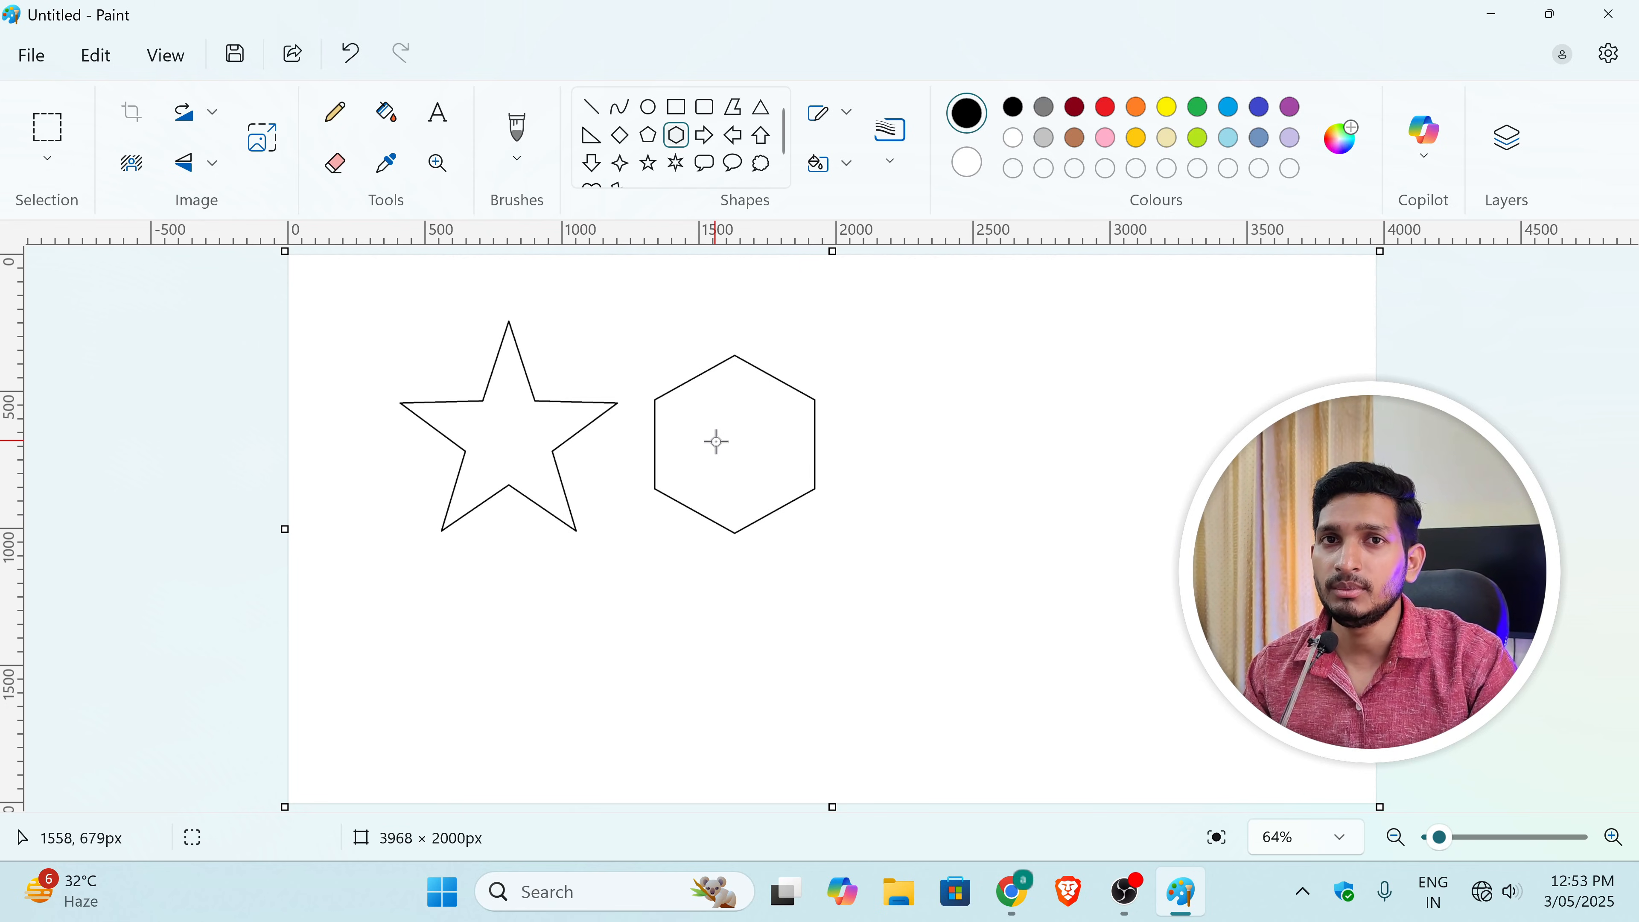
# Step: Fill the star with green
pyautogui.click(387, 116)
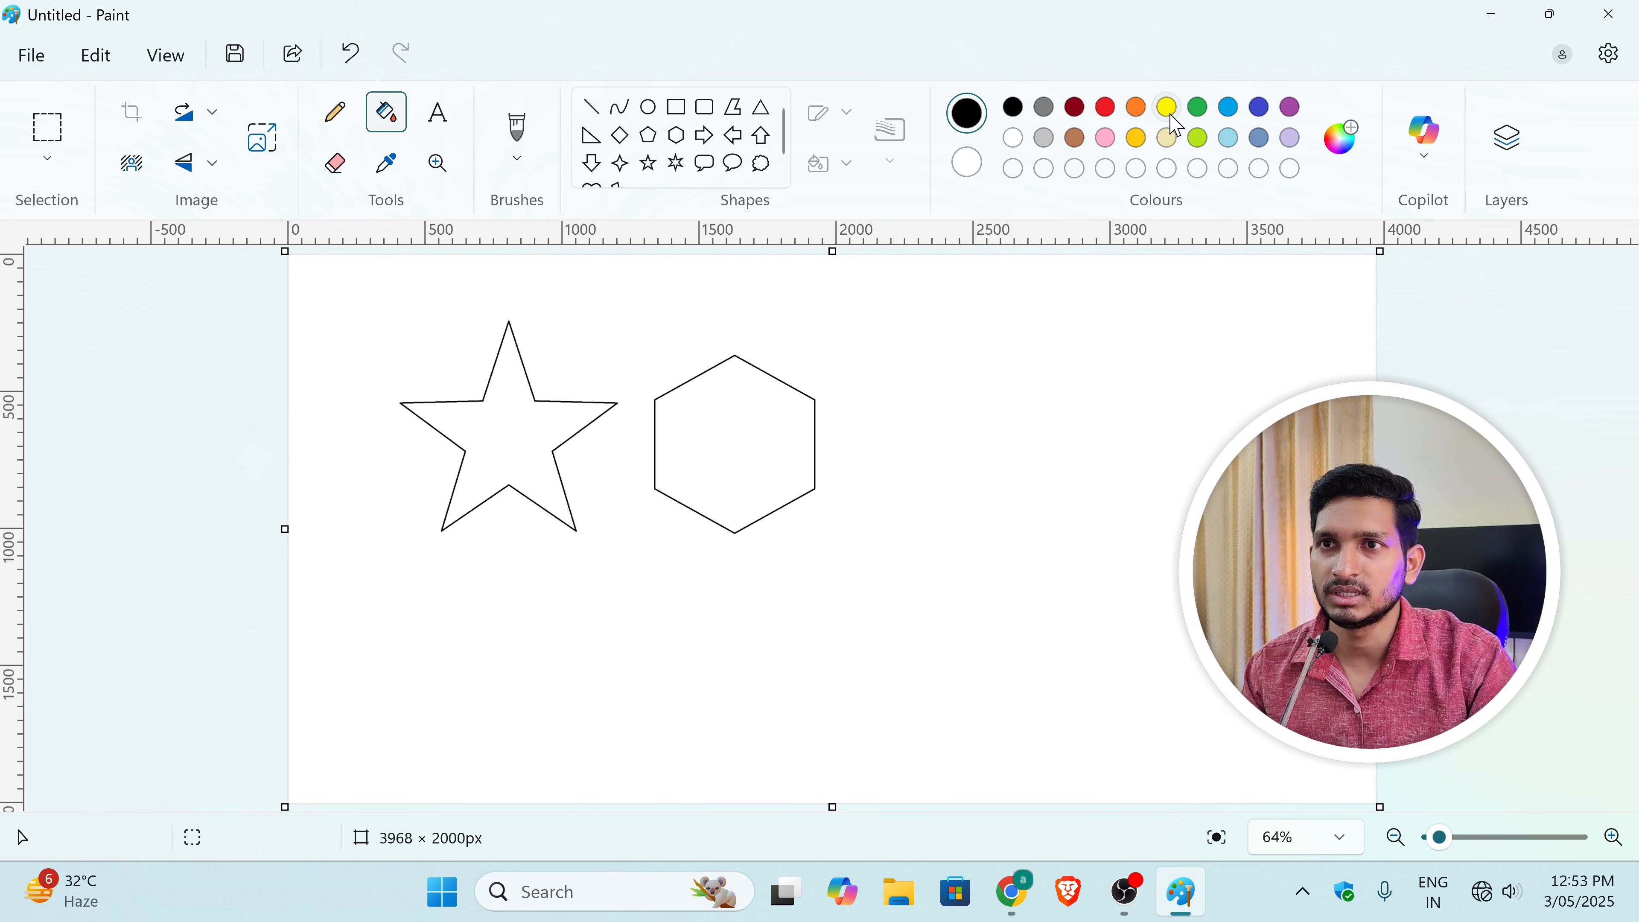
pyautogui.click(1197, 107)
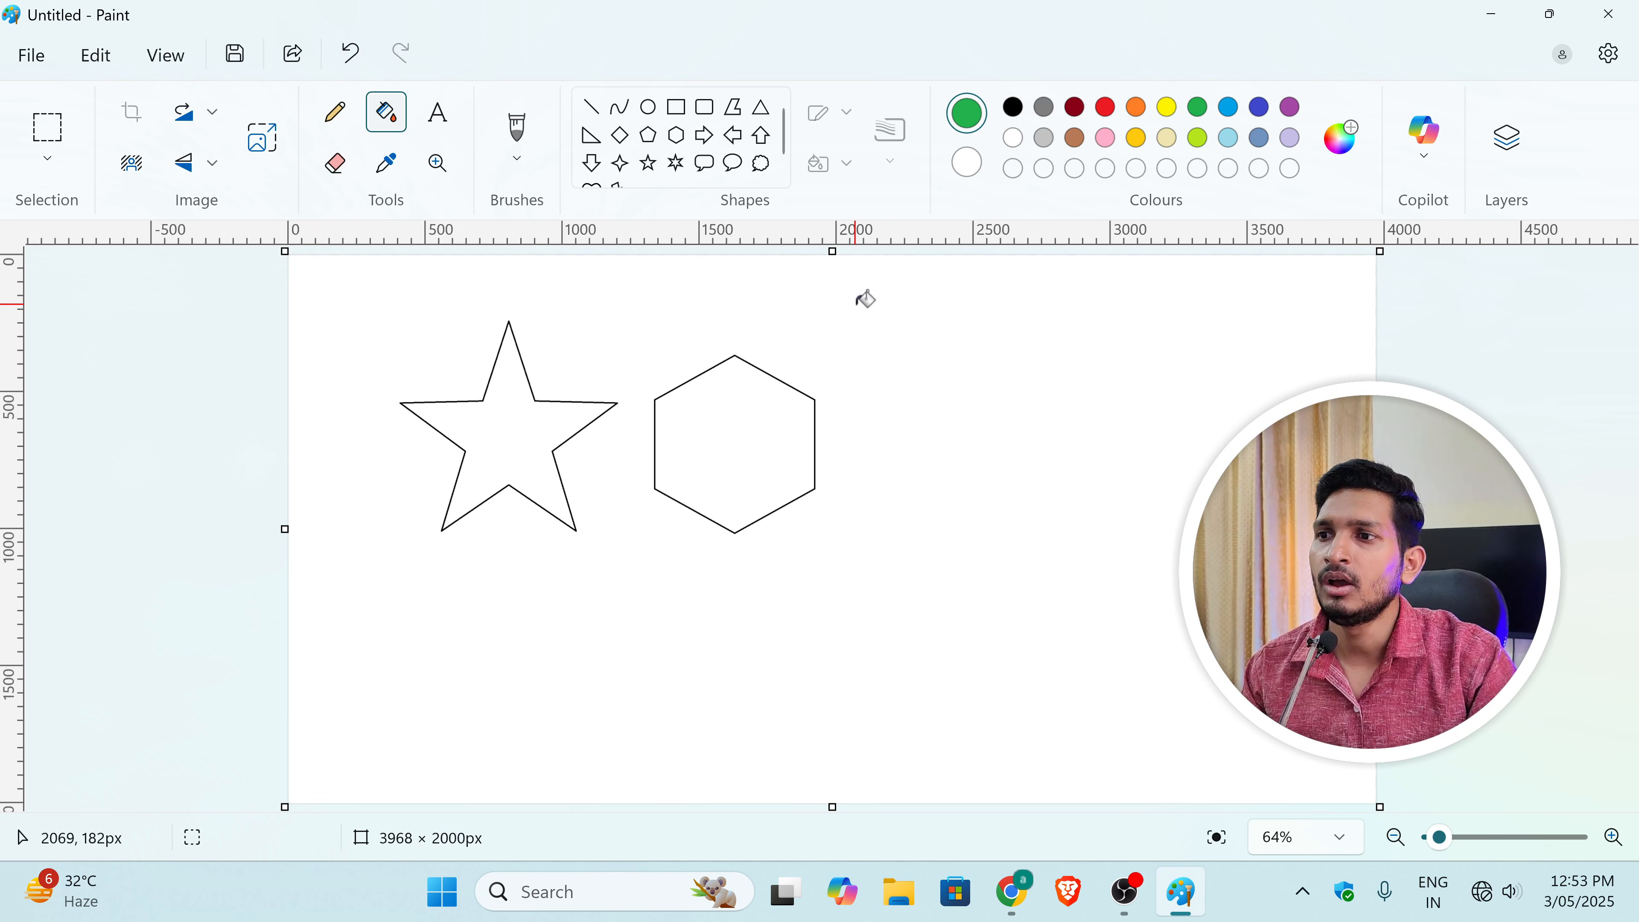
pyautogui.click(509, 418)
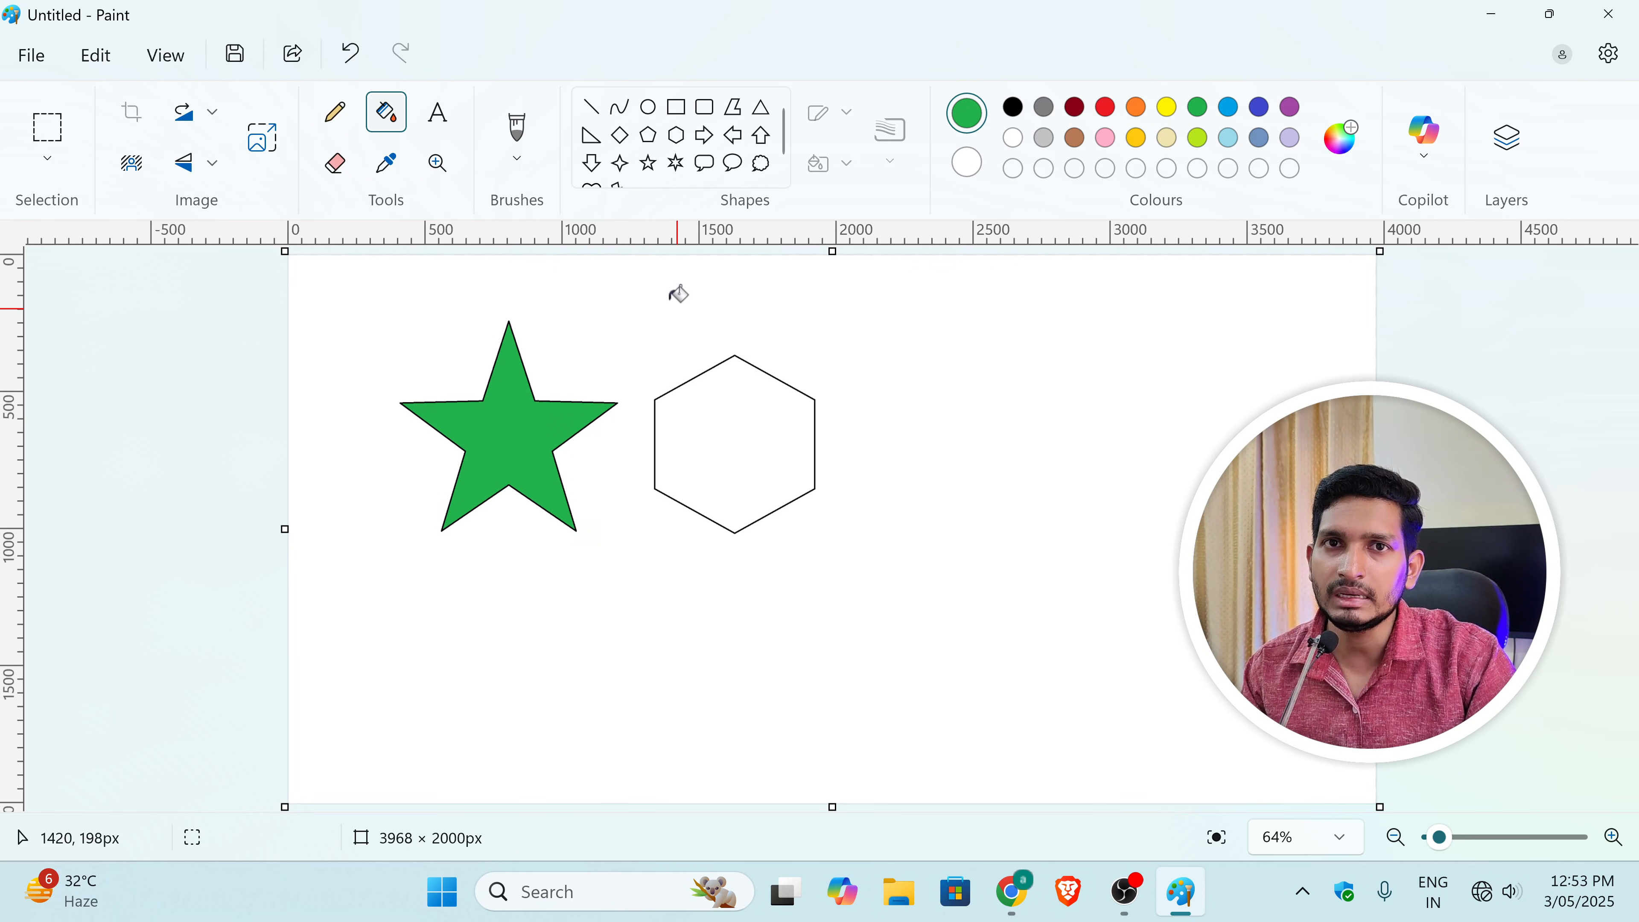
# Step: Fill the canvas background with green, and undo both that fill and the star's fill
pyautogui.click(651, 300)
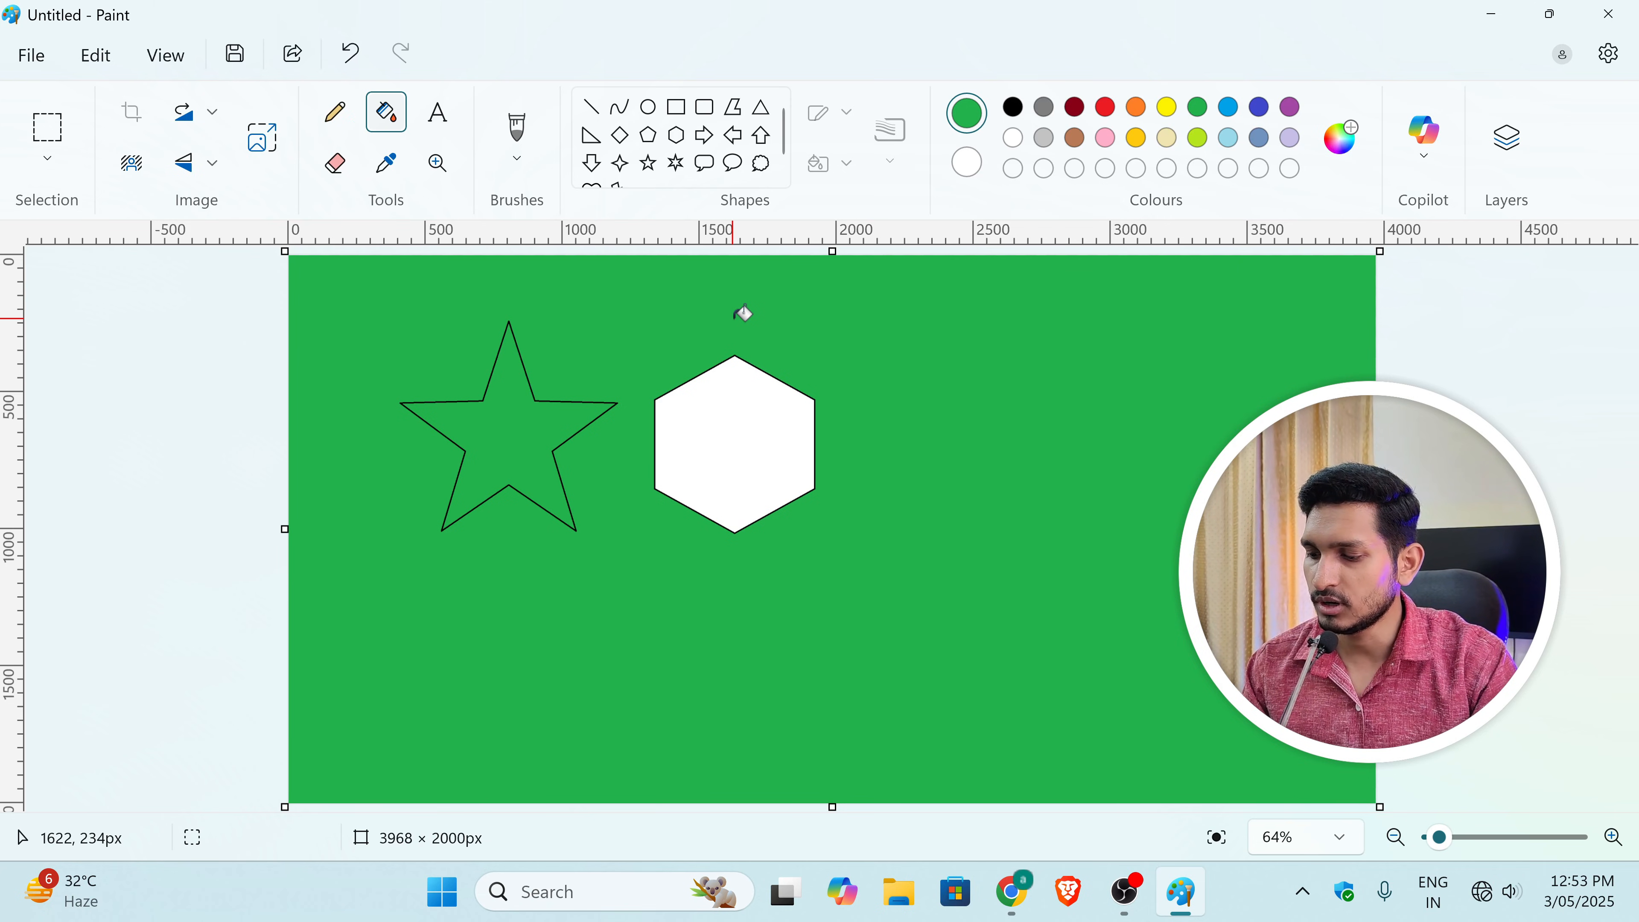
pyautogui.hotkey('ctrl', 'z')
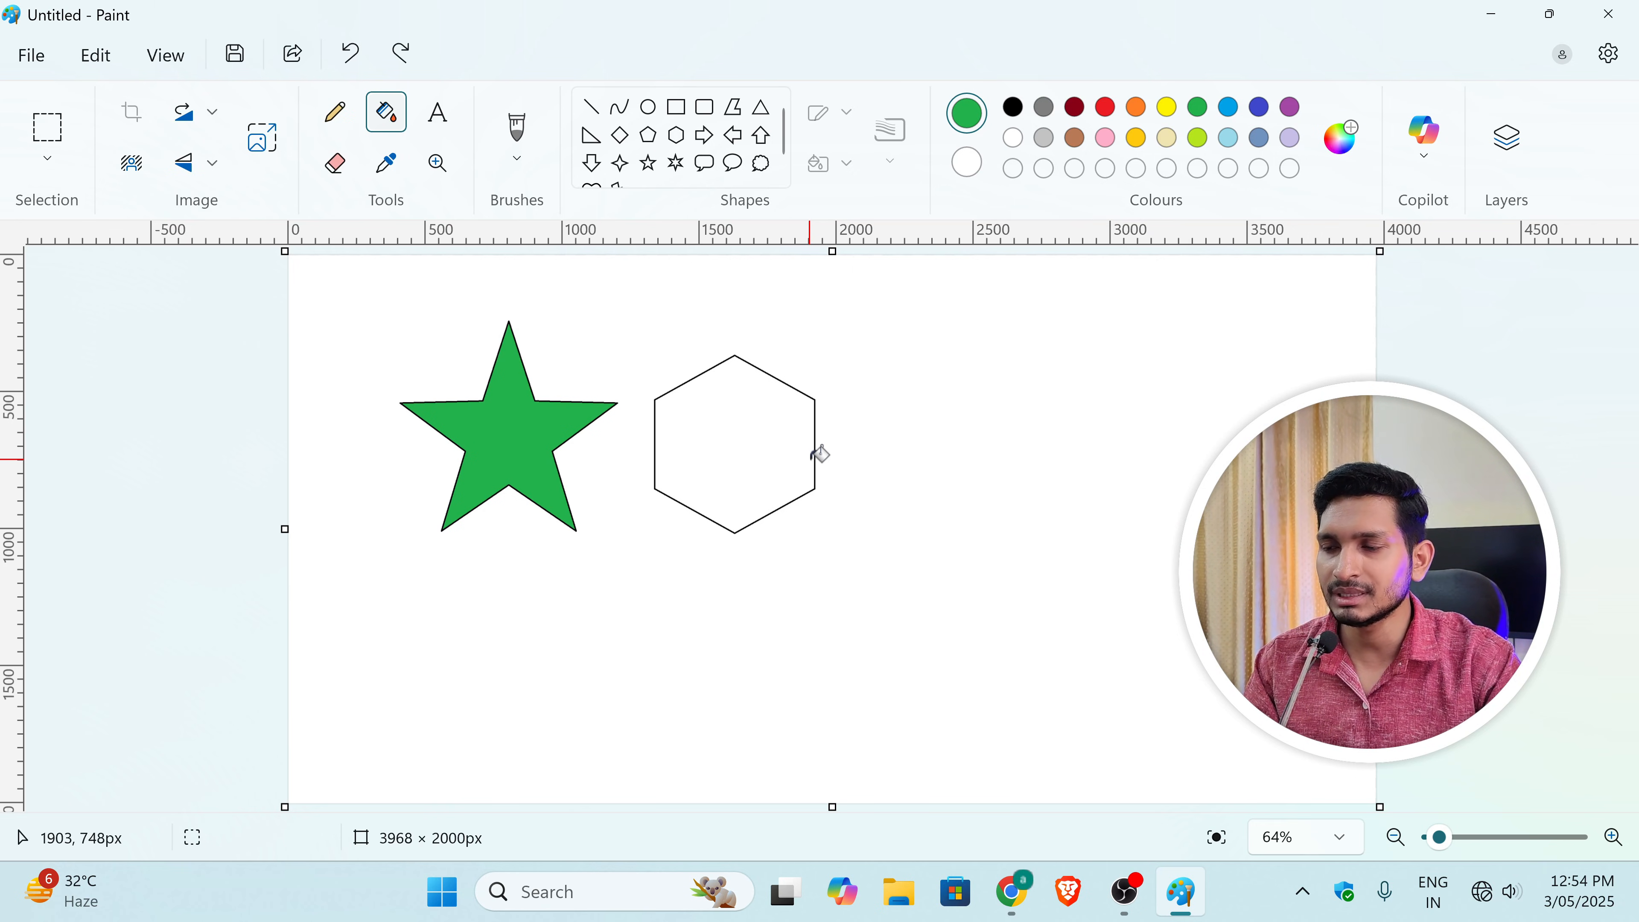
pyautogui.hotkey('ctrl', 'z')
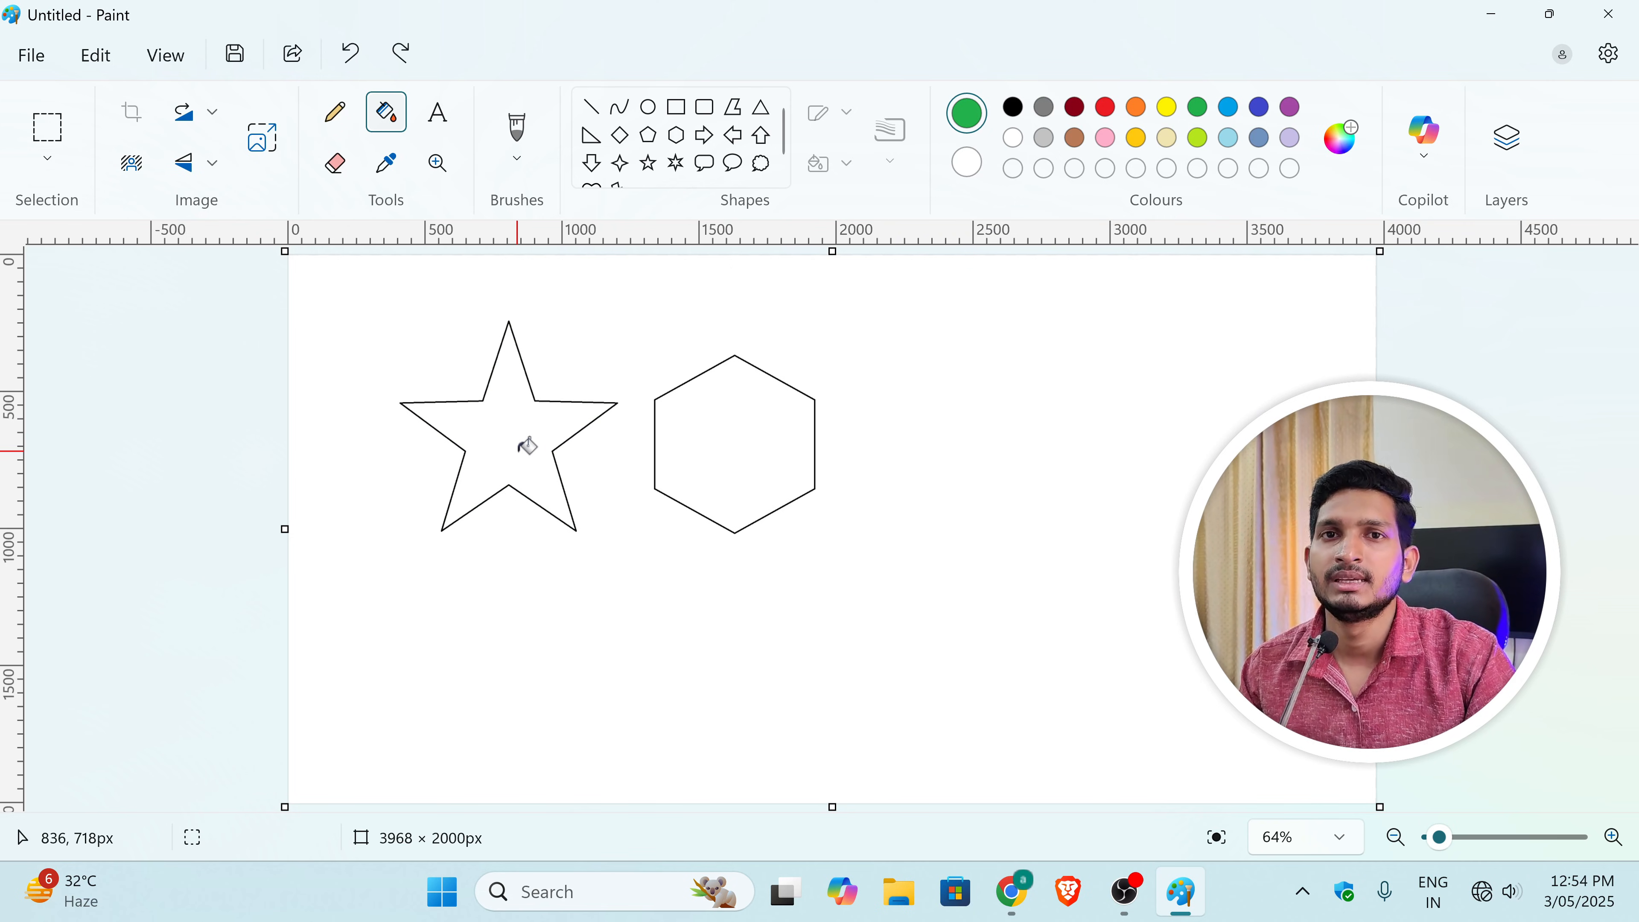
# Step: Fill the star with green again and the hexagon with red
pyautogui.click(517, 415)
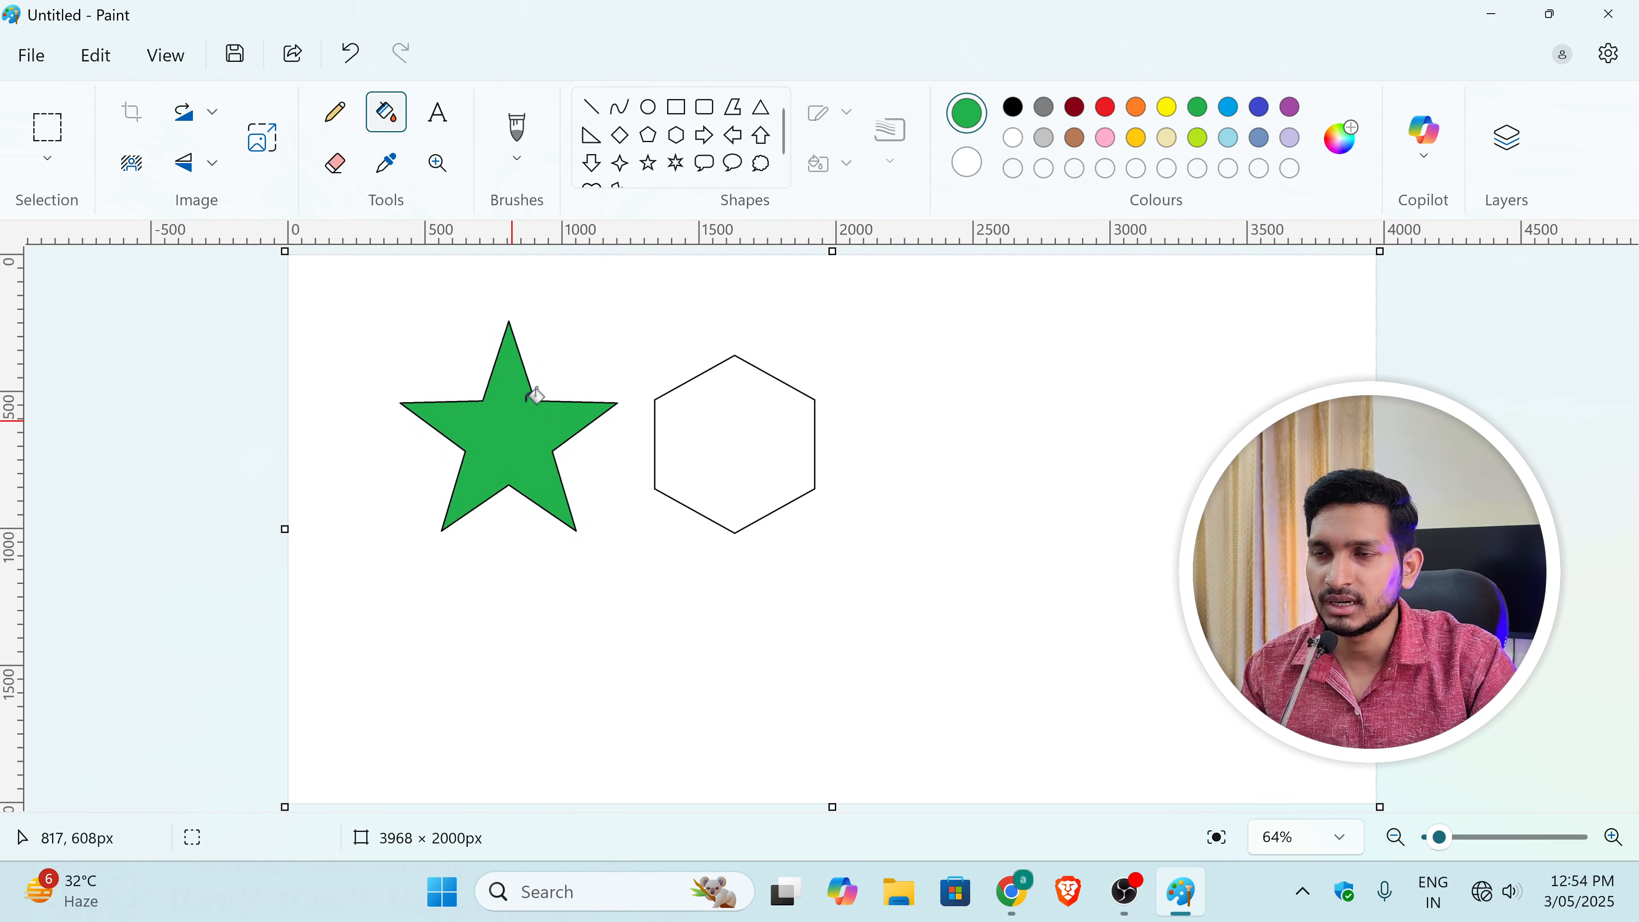
pyautogui.click(1105, 107)
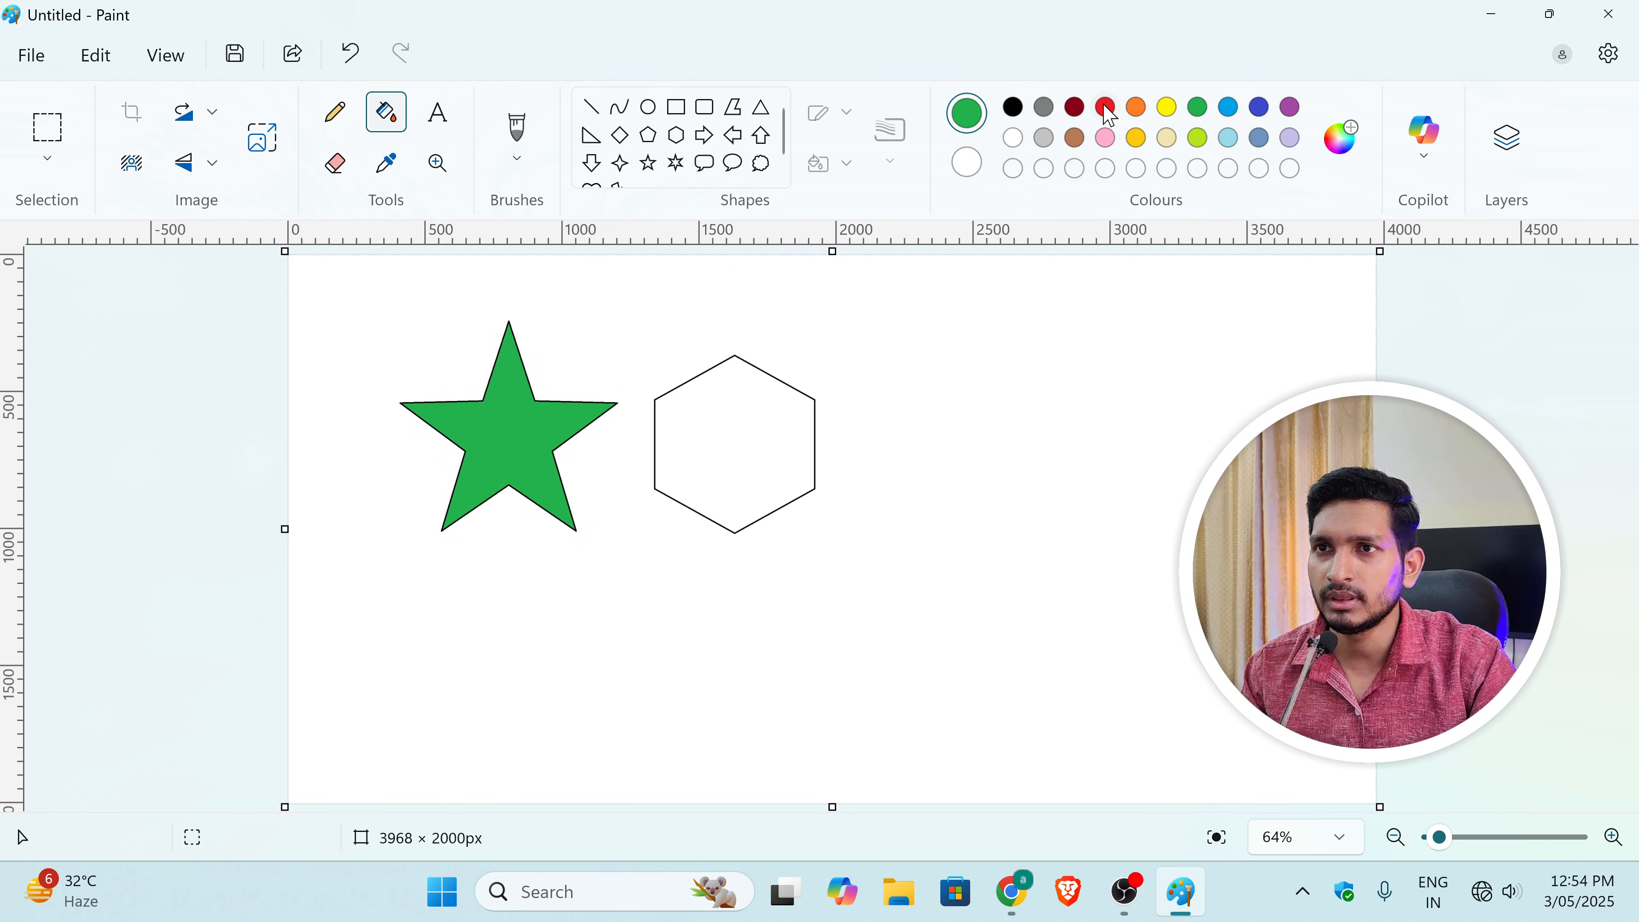
pyautogui.click(774, 419)
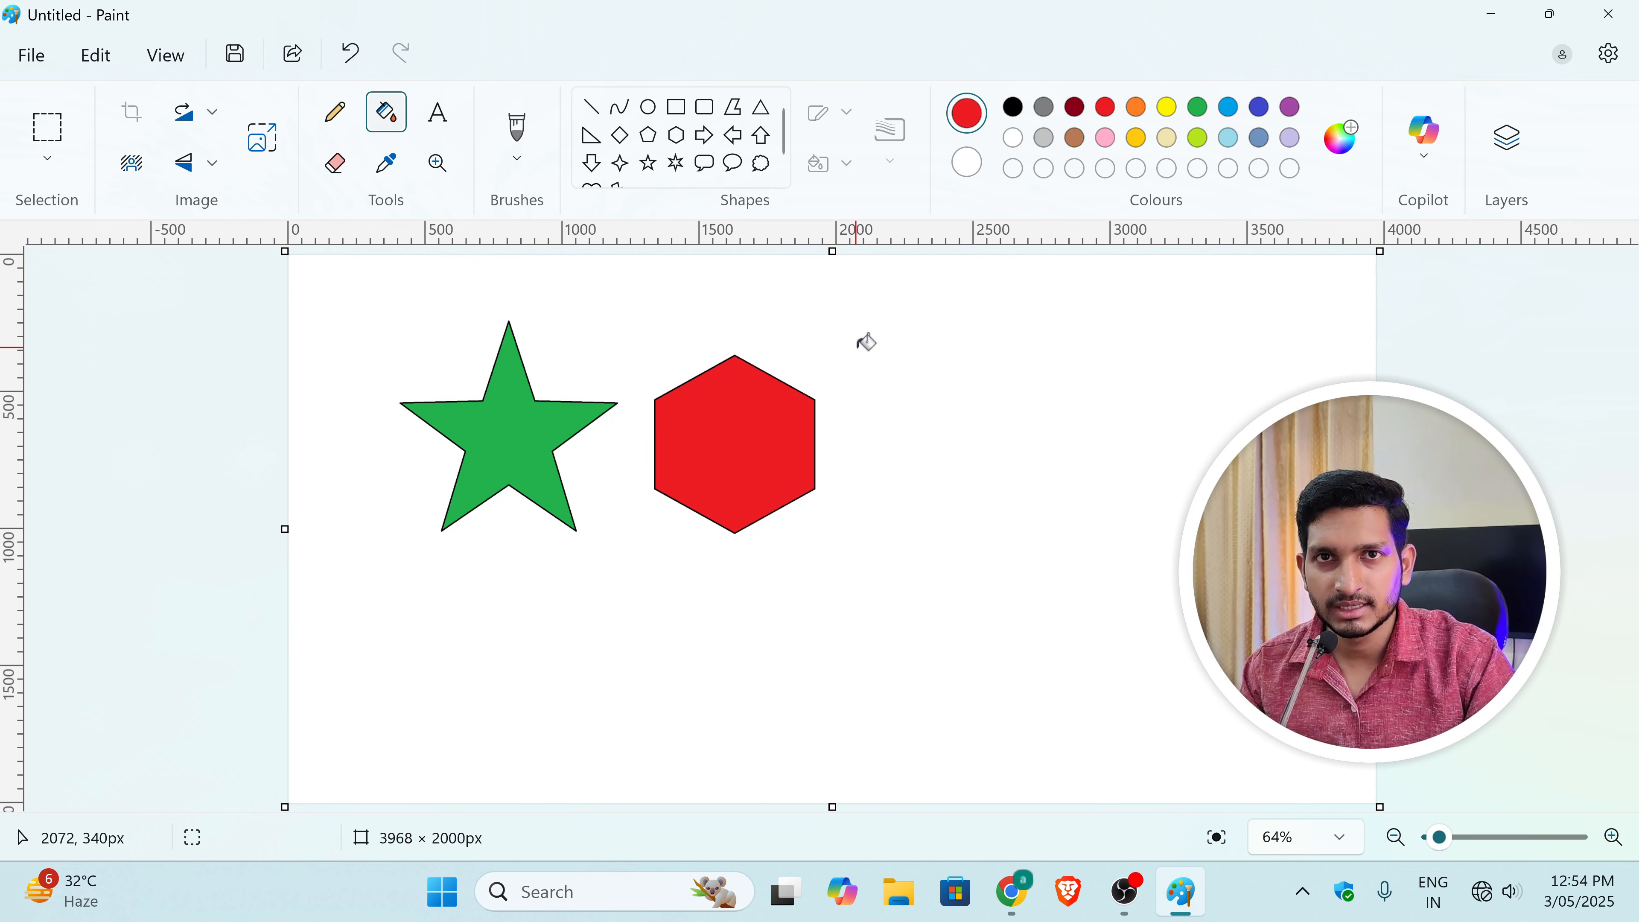
# Step: Switch to the Eraser and adjust its thickness, ending at the maximum size
pyautogui.click(337, 169)
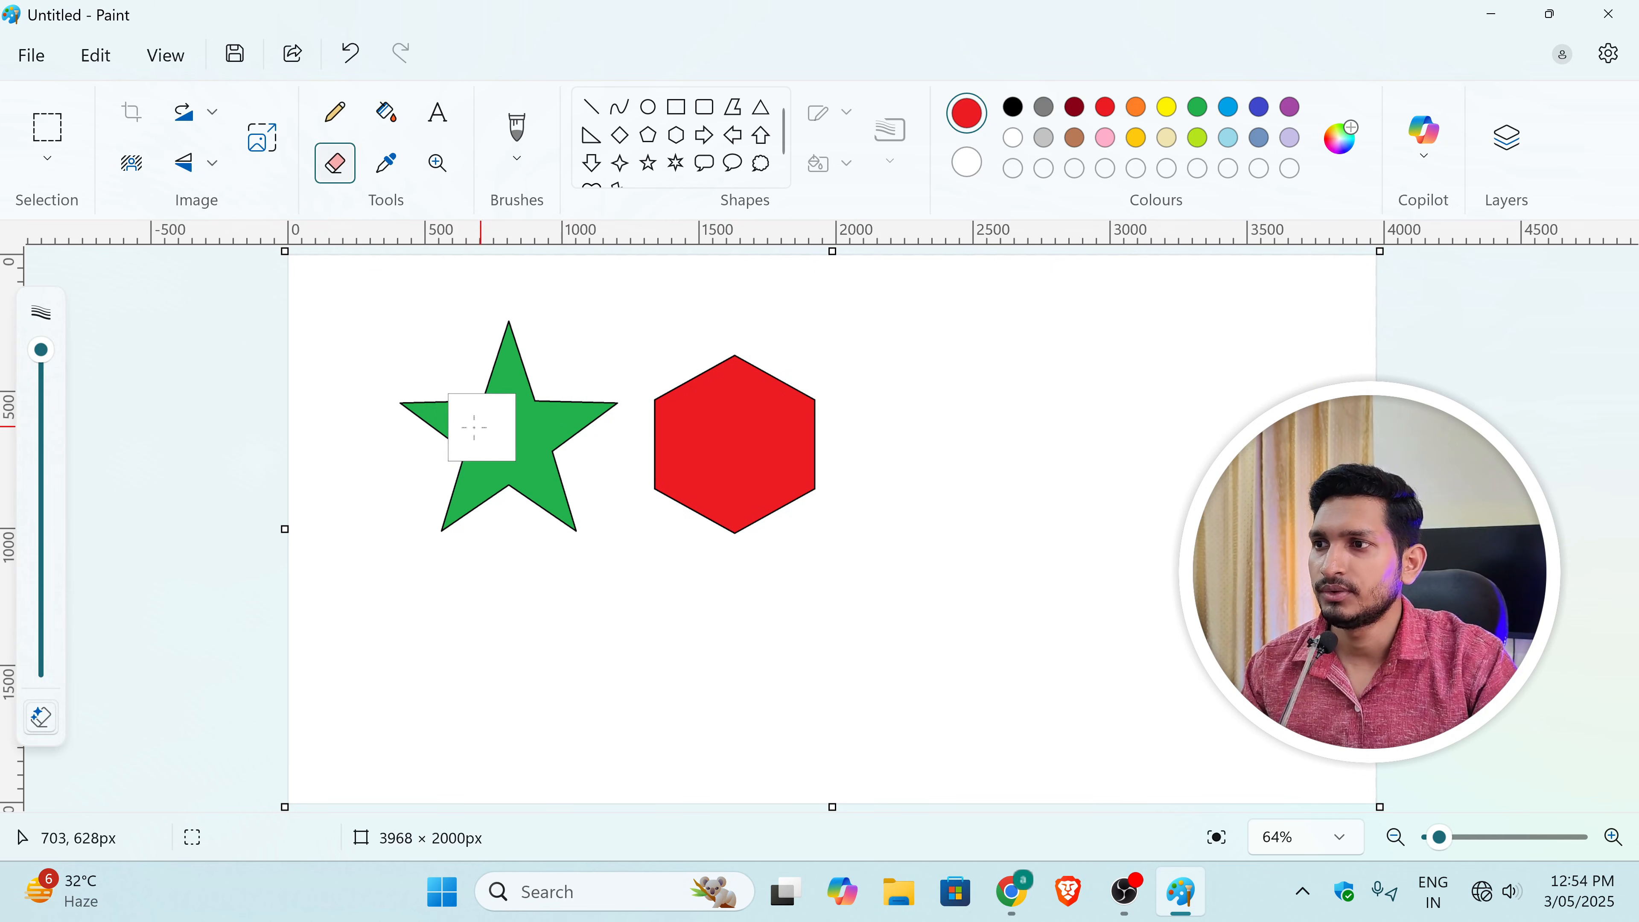
pyautogui.moveTo(40, 349)
pyautogui.mouseDown()
pyautogui.moveTo(41, 418)
pyautogui.moveTo(41, 350)
pyautogui.mouseUp()
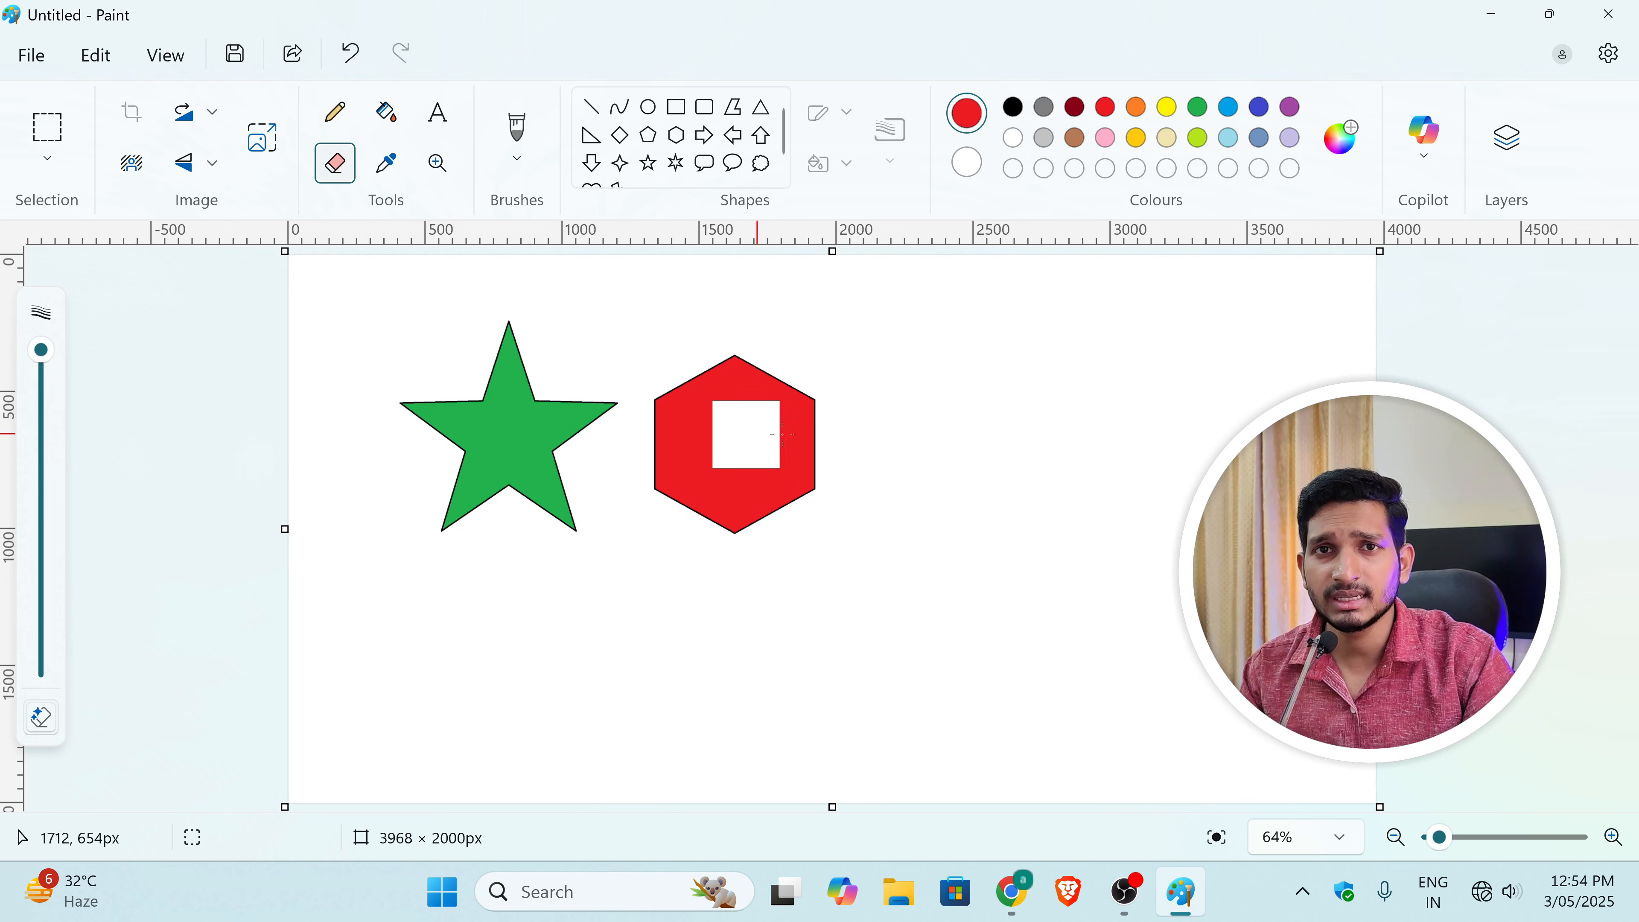
pyautogui.moveTo(40, 352)
pyautogui.mouseDown()
pyautogui.moveTo(63, 681)
pyautogui.moveTo(43, 353)
pyautogui.moveTo(44, 610)
pyautogui.moveTo(40, 356)
pyautogui.moveTo(42, 571)
pyautogui.moveTo(40, 355)
pyautogui.moveTo(61, 420)
pyautogui.moveTo(59, 359)
pyautogui.mouseUp()
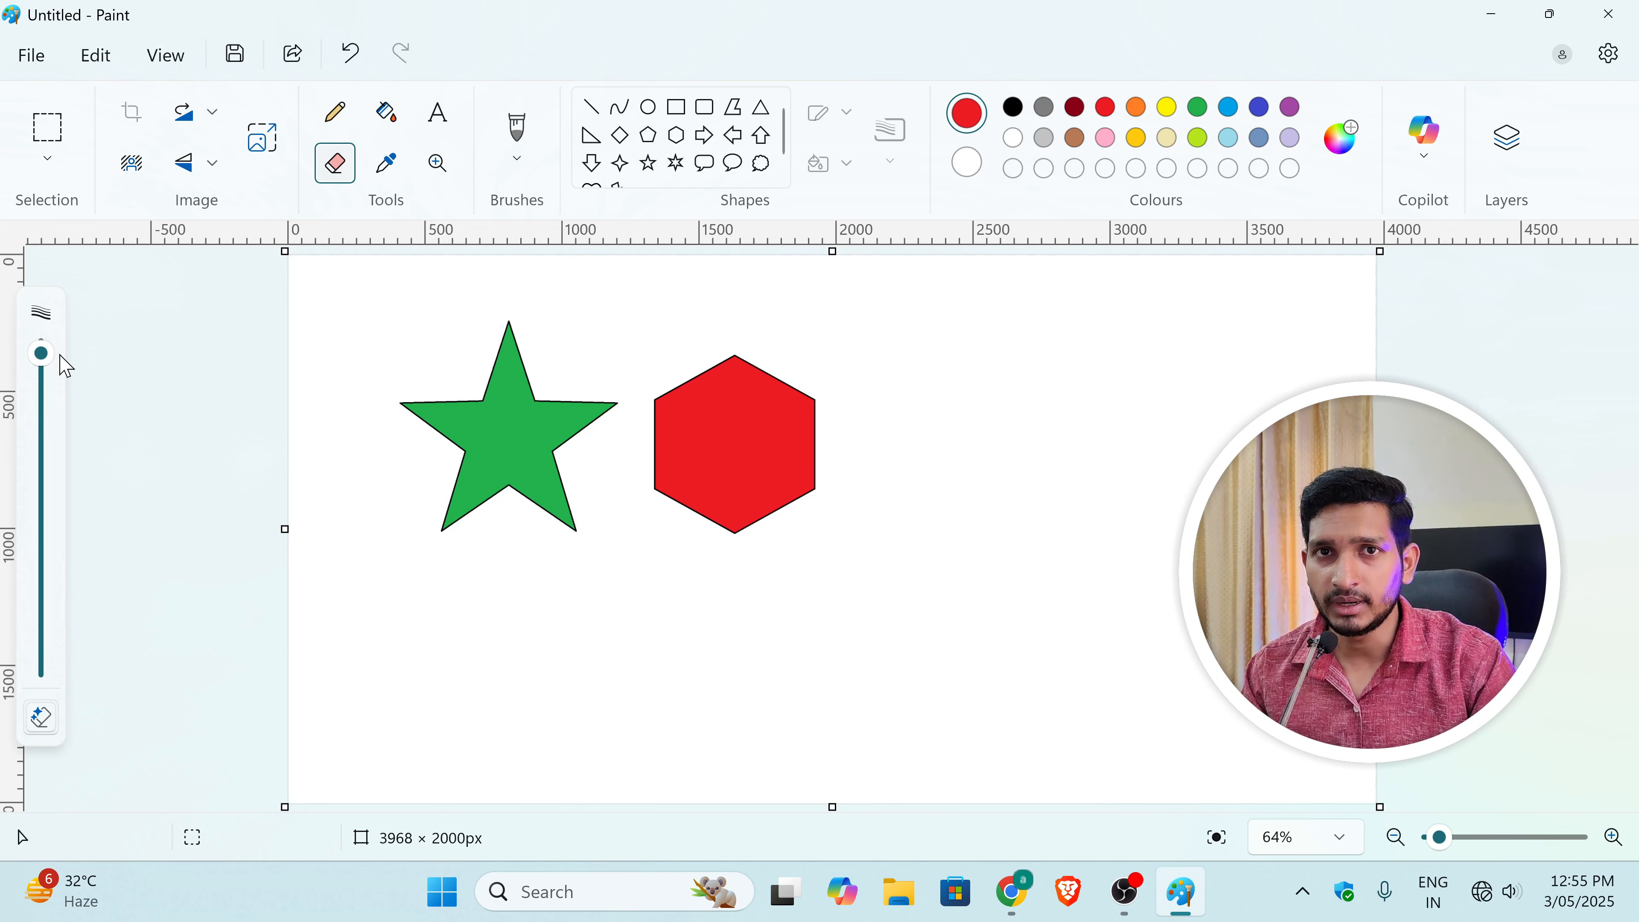
pyautogui.moveTo(65, 366)
pyautogui.mouseDown()
pyautogui.moveTo(56, 445)
pyautogui.moveTo(57, 335)
pyautogui.mouseUp()
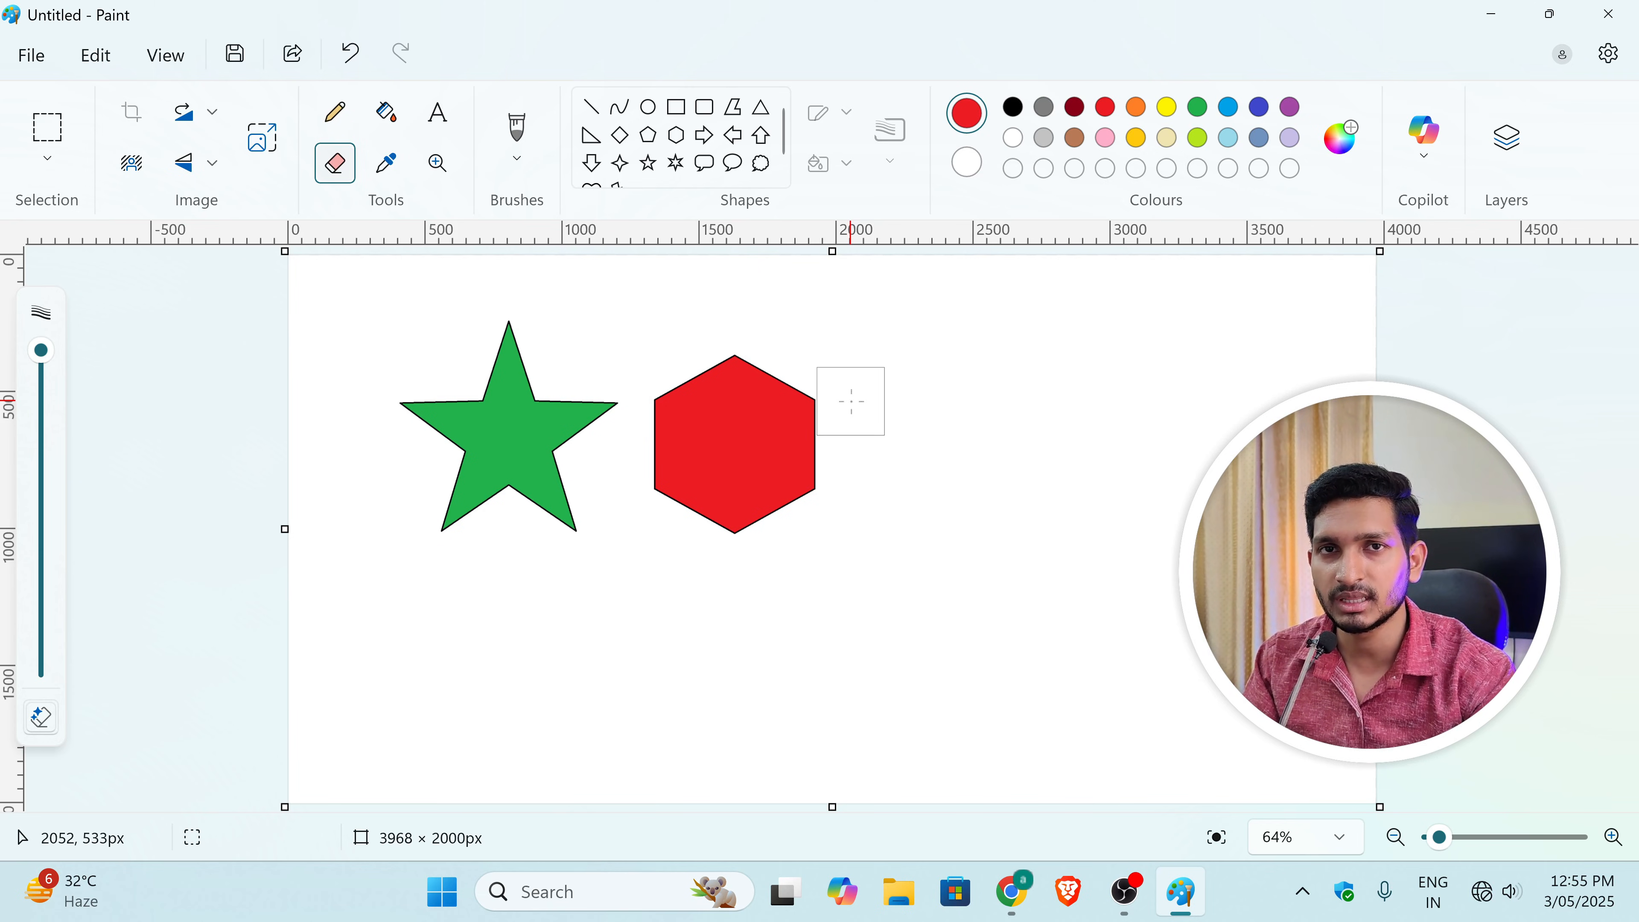
# Step: Shrink the eraser to a much smaller size and enlarge it back to the maximum without using the thickness slider
pyautogui.hotkey('ctrl', '-')
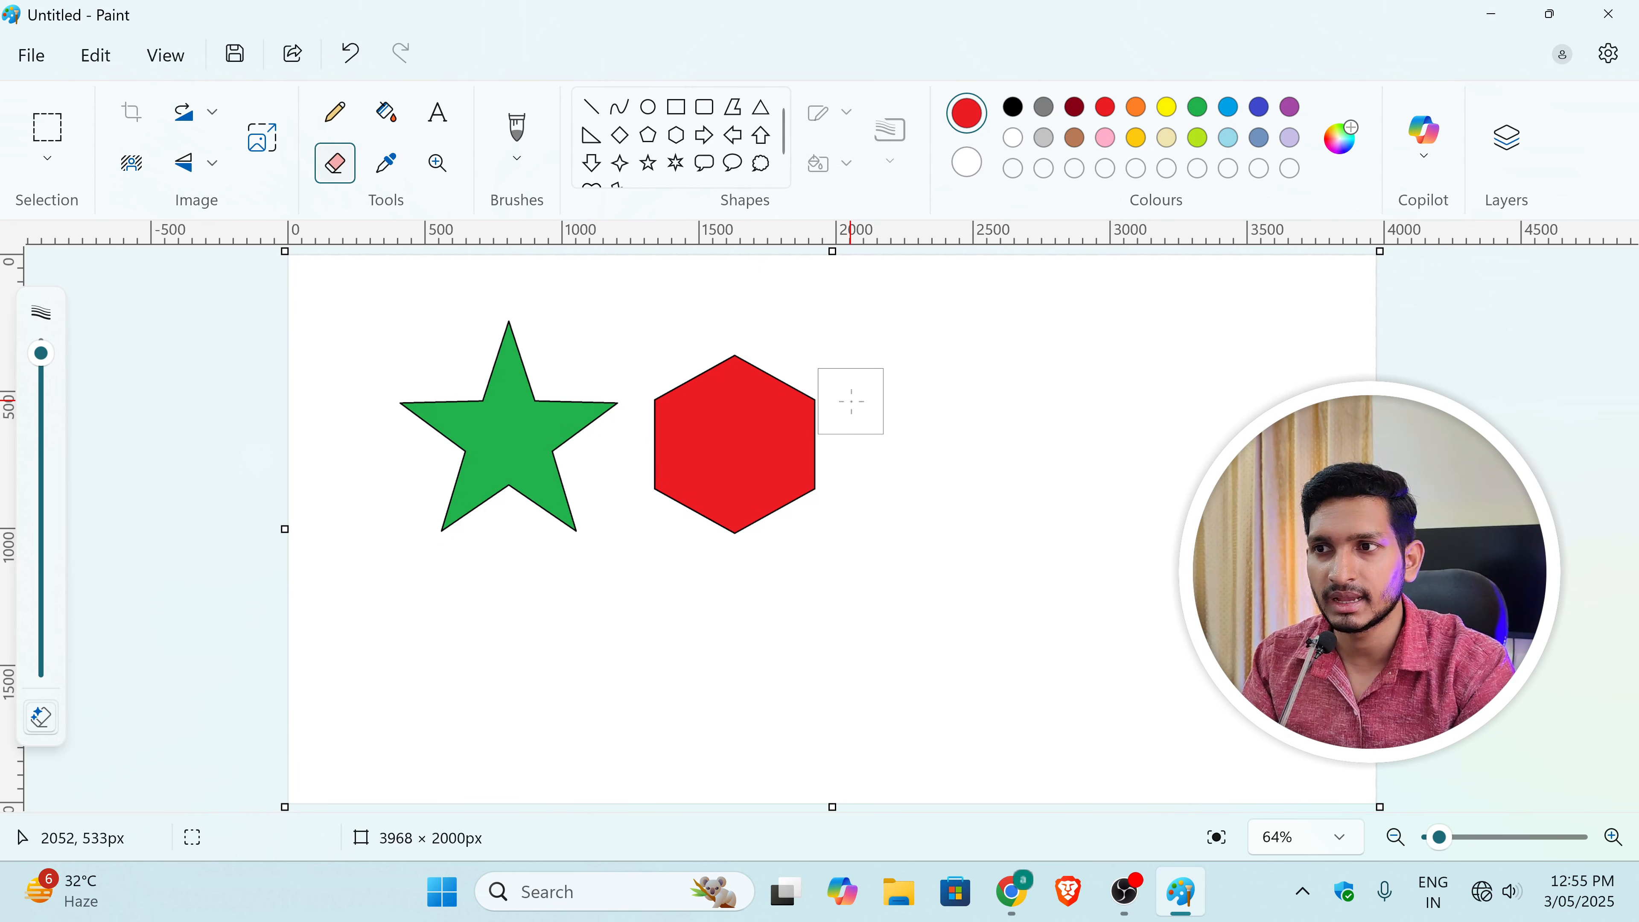
pyautogui.hotkey('ctrl', '-')
pyautogui.hotkey('ctrl', '-')
pyautogui.hotkey('ctrl', '-')
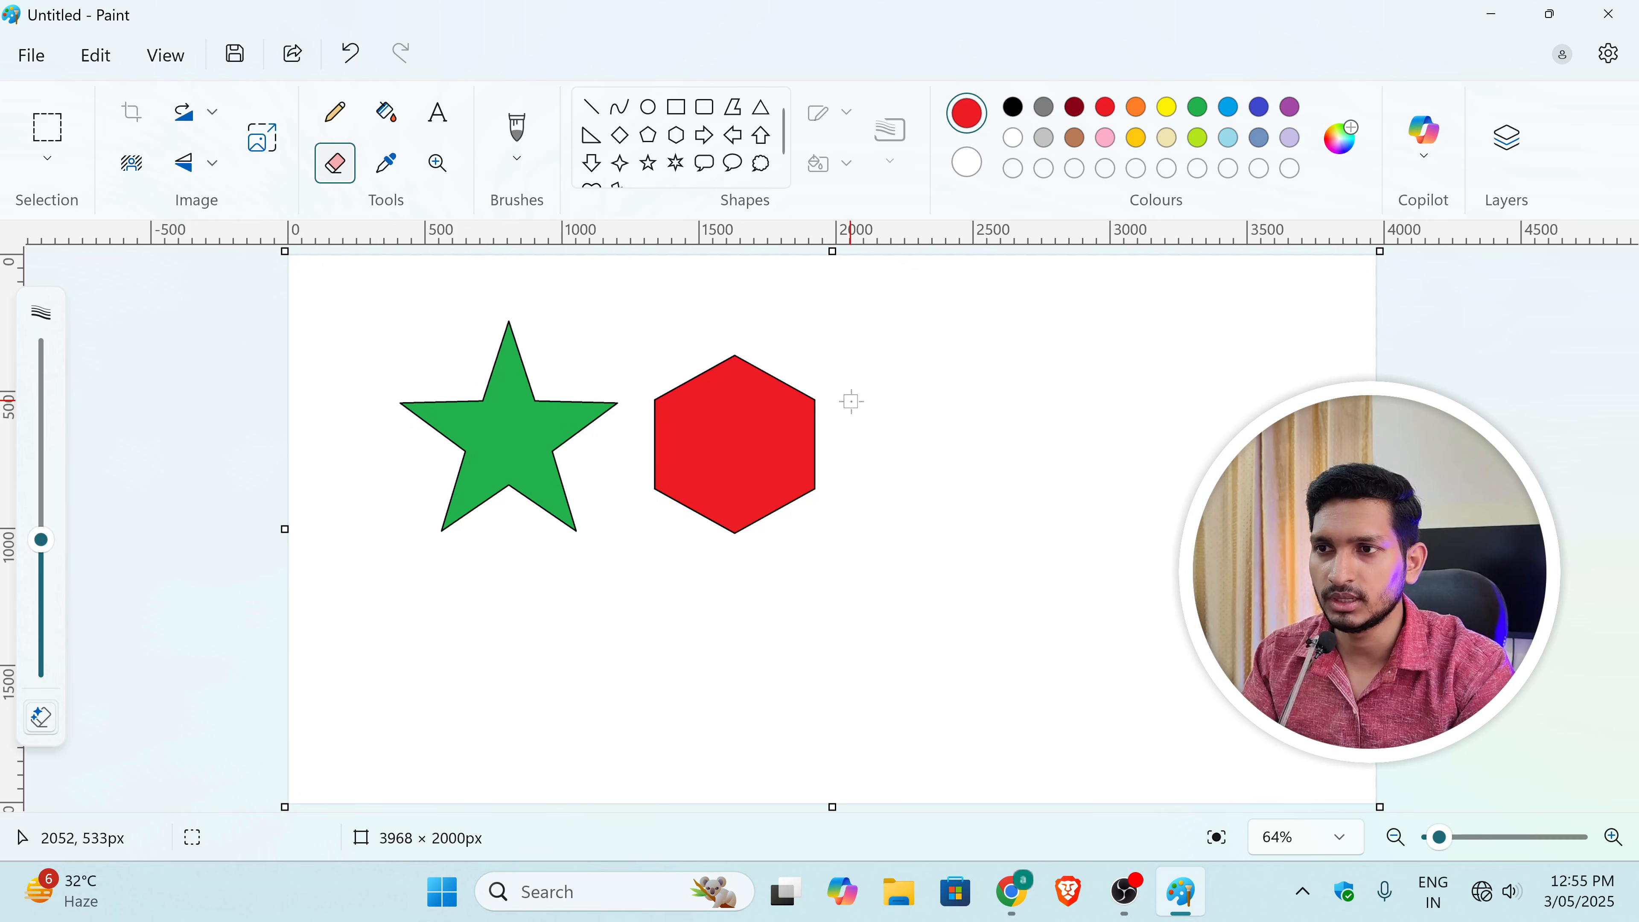
pyautogui.hotkey('ctrl', '+')
pyautogui.hotkey('ctrl', '+')
pyautogui.hotkey('ctrl', '+')
pyautogui.hotkey('ctrl', '+')
pyautogui.hotkey('ctrl', '+')
pyautogui.hotkey('ctrl', '+')
pyautogui.hotkey('ctrl', '+')
pyautogui.hotkey('ctrl', '+')
pyautogui.hotkey('ctrl', '+')
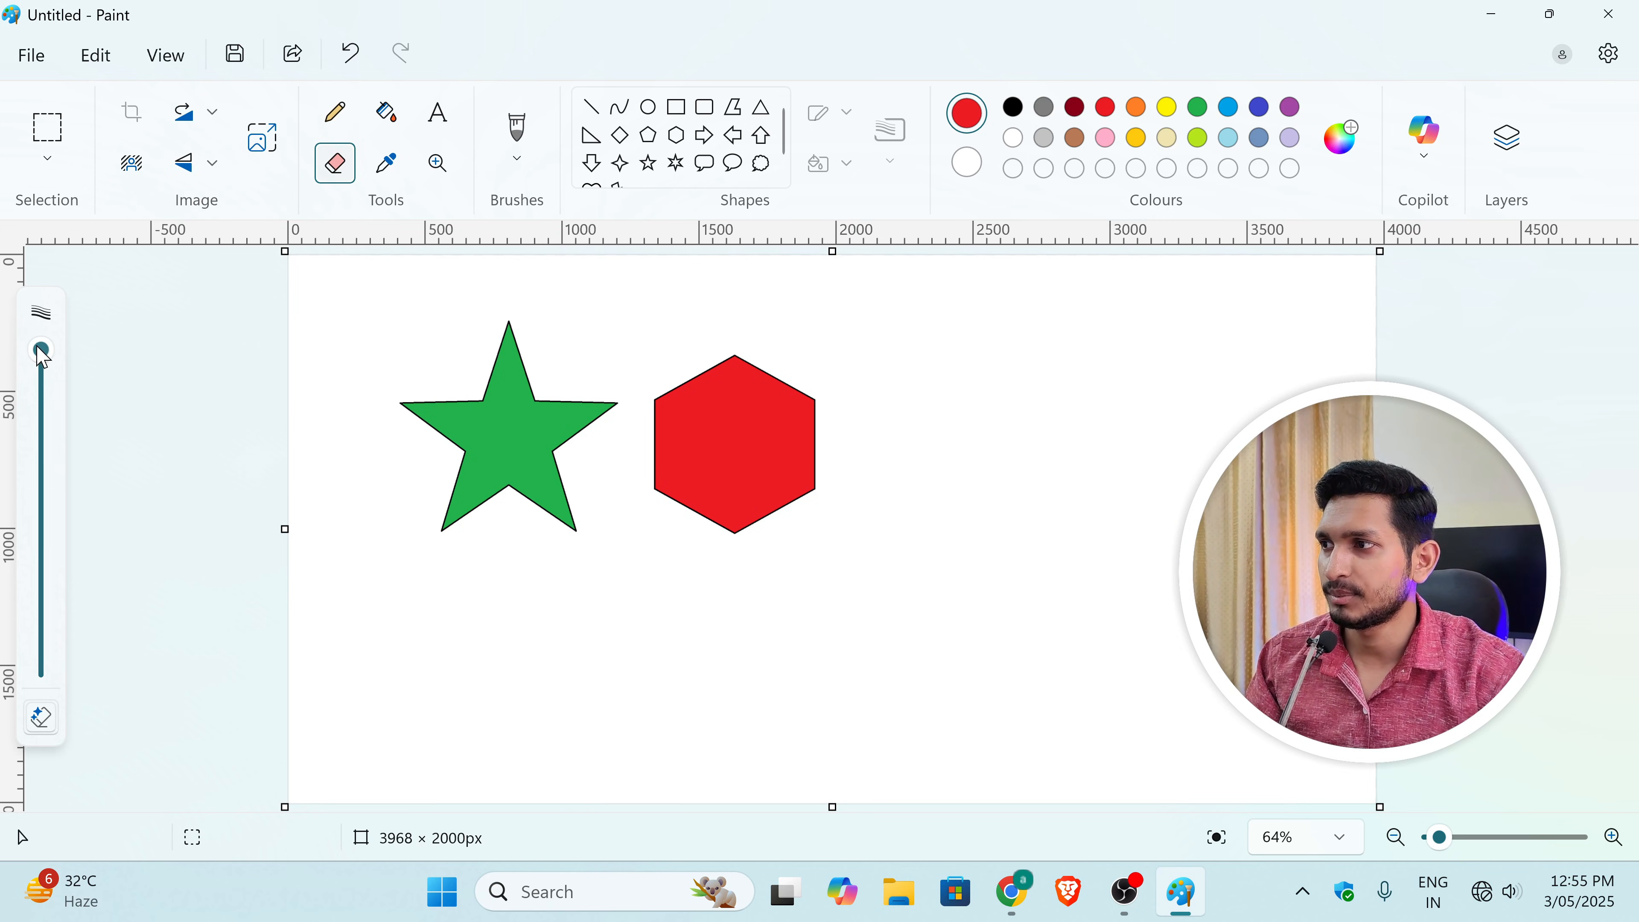
# Step: Make the eraser slightly smaller and erase the hexagon and the star from the canvas
pyautogui.moveTo(41, 349)
pyautogui.mouseDown()
pyautogui.moveTo(41, 473)
pyautogui.moveTo(41, 372)
pyautogui.moveTo(67, 438)
pyautogui.moveTo(73, 374)
pyautogui.mouseUp()
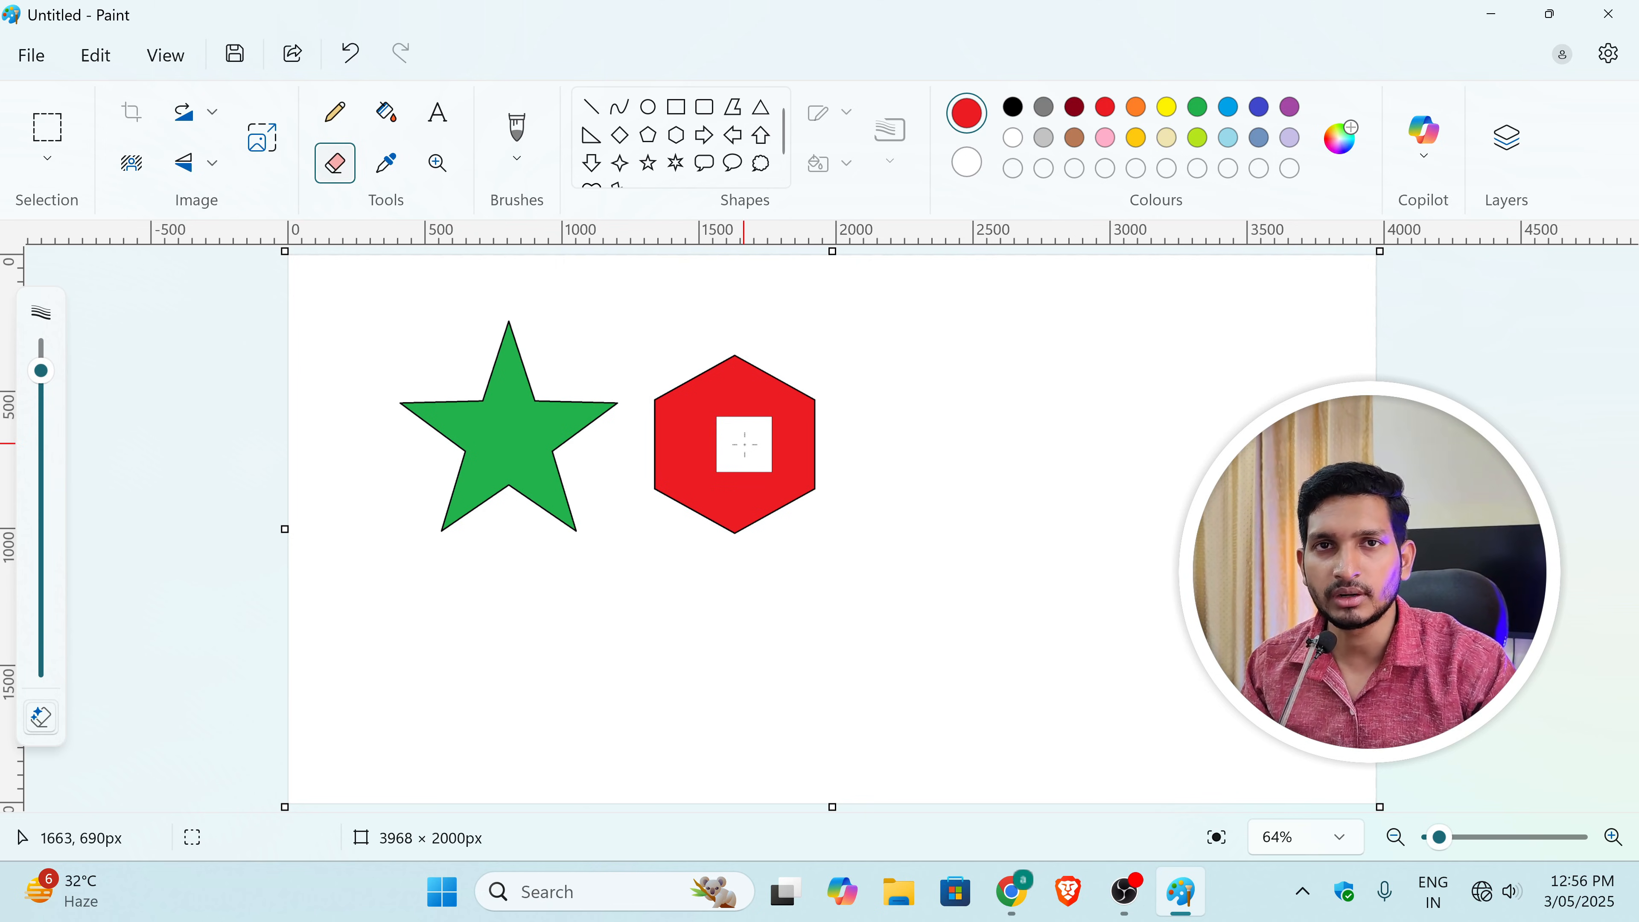
pyautogui.moveTo(781, 355)
pyautogui.mouseDown()
pyautogui.moveTo(645, 396)
pyautogui.moveTo(745, 364)
pyautogui.moveTo(659, 433)
pyautogui.moveTo(810, 373)
pyautogui.moveTo(638, 485)
pyautogui.moveTo(793, 440)
pyautogui.moveTo(735, 499)
pyautogui.moveTo(746, 526)
pyautogui.moveTo(513, 530)
pyautogui.moveTo(394, 479)
pyautogui.moveTo(519, 513)
pyautogui.moveTo(602, 440)
pyautogui.moveTo(441, 406)
pyautogui.moveTo(519, 435)
pyautogui.moveTo(540, 343)
pyautogui.moveTo(494, 326)
pyautogui.mouseUp()
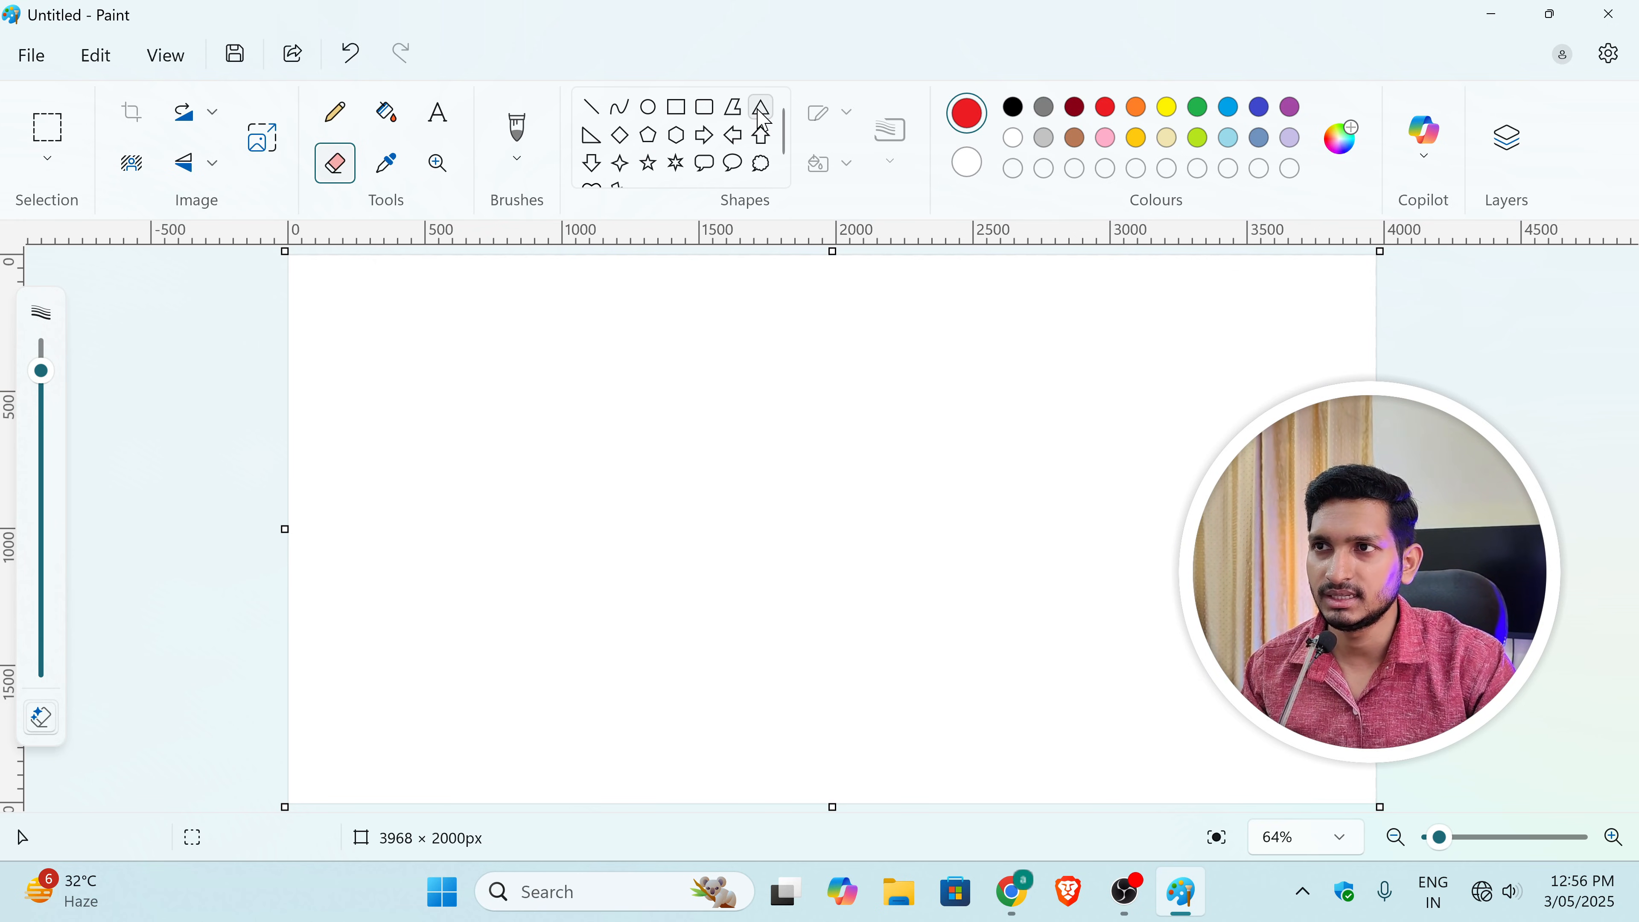
# Step: Choose the Rectangle shape and set the primary drawing colour to black
pyautogui.click(677, 111)
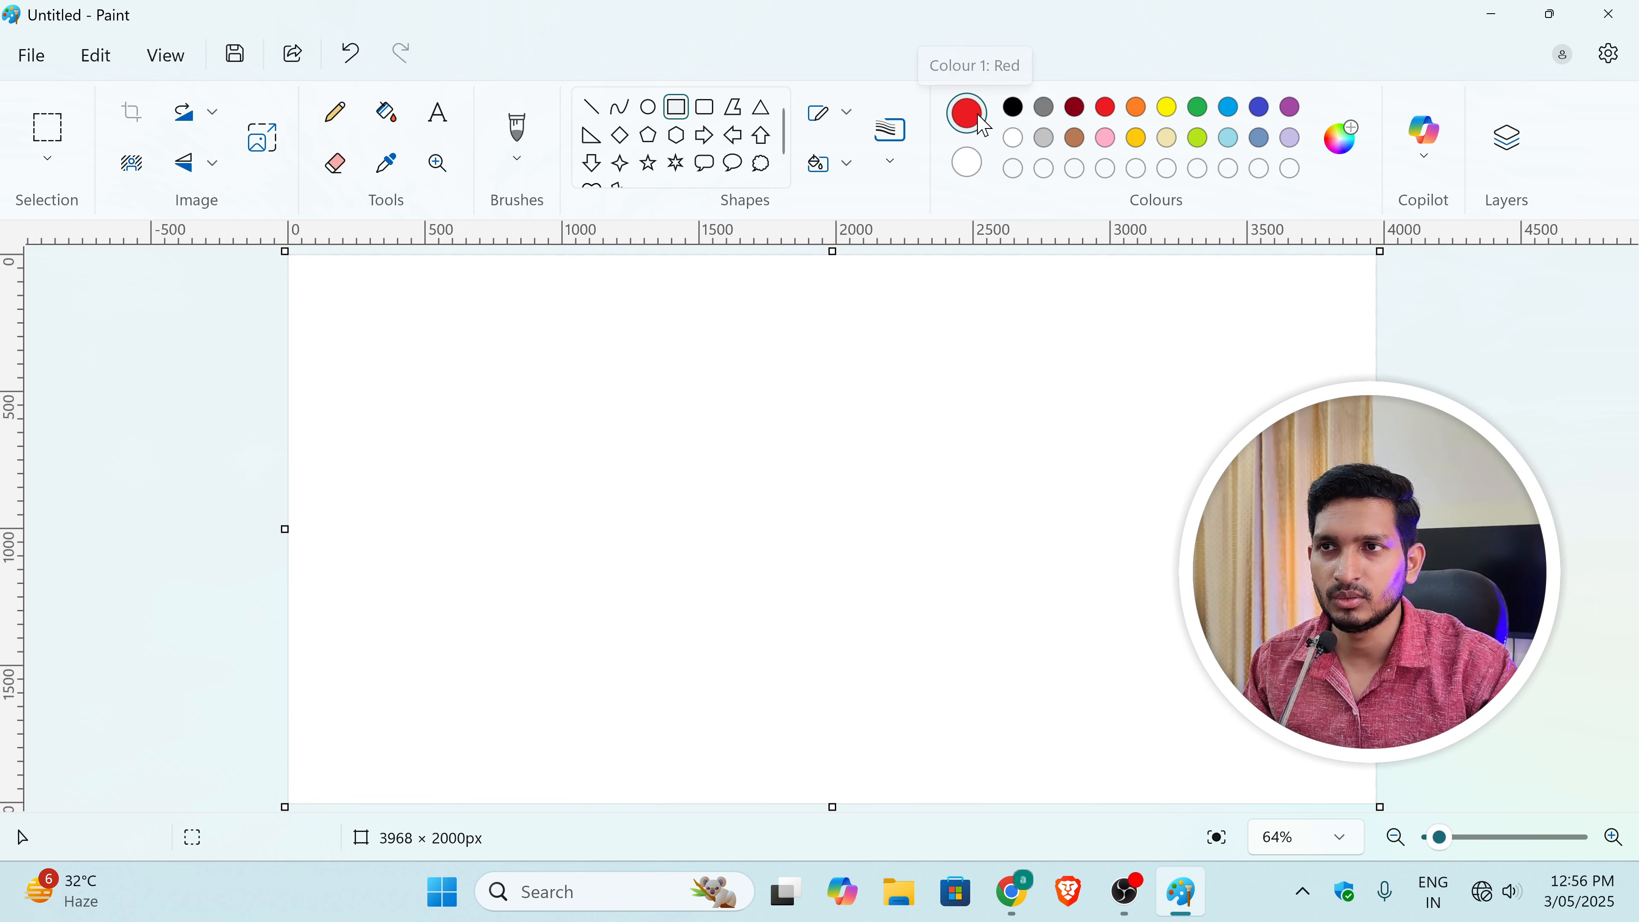
pyautogui.click(1014, 107)
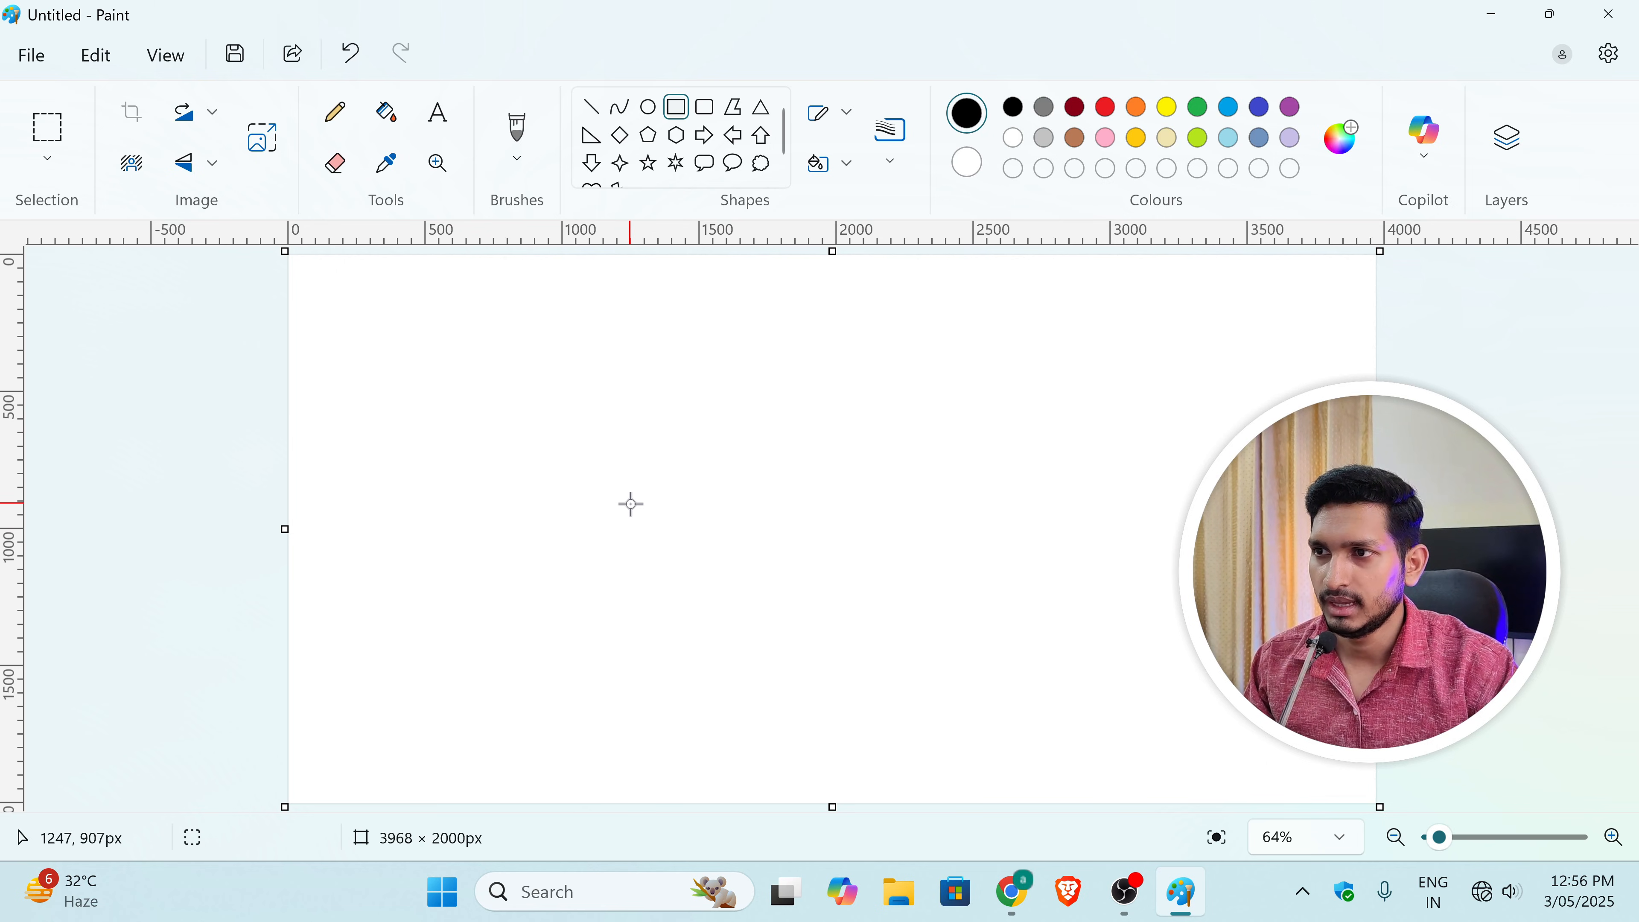
pyautogui.moveTo(615, 498); pyautogui.dragTo(986, 756)
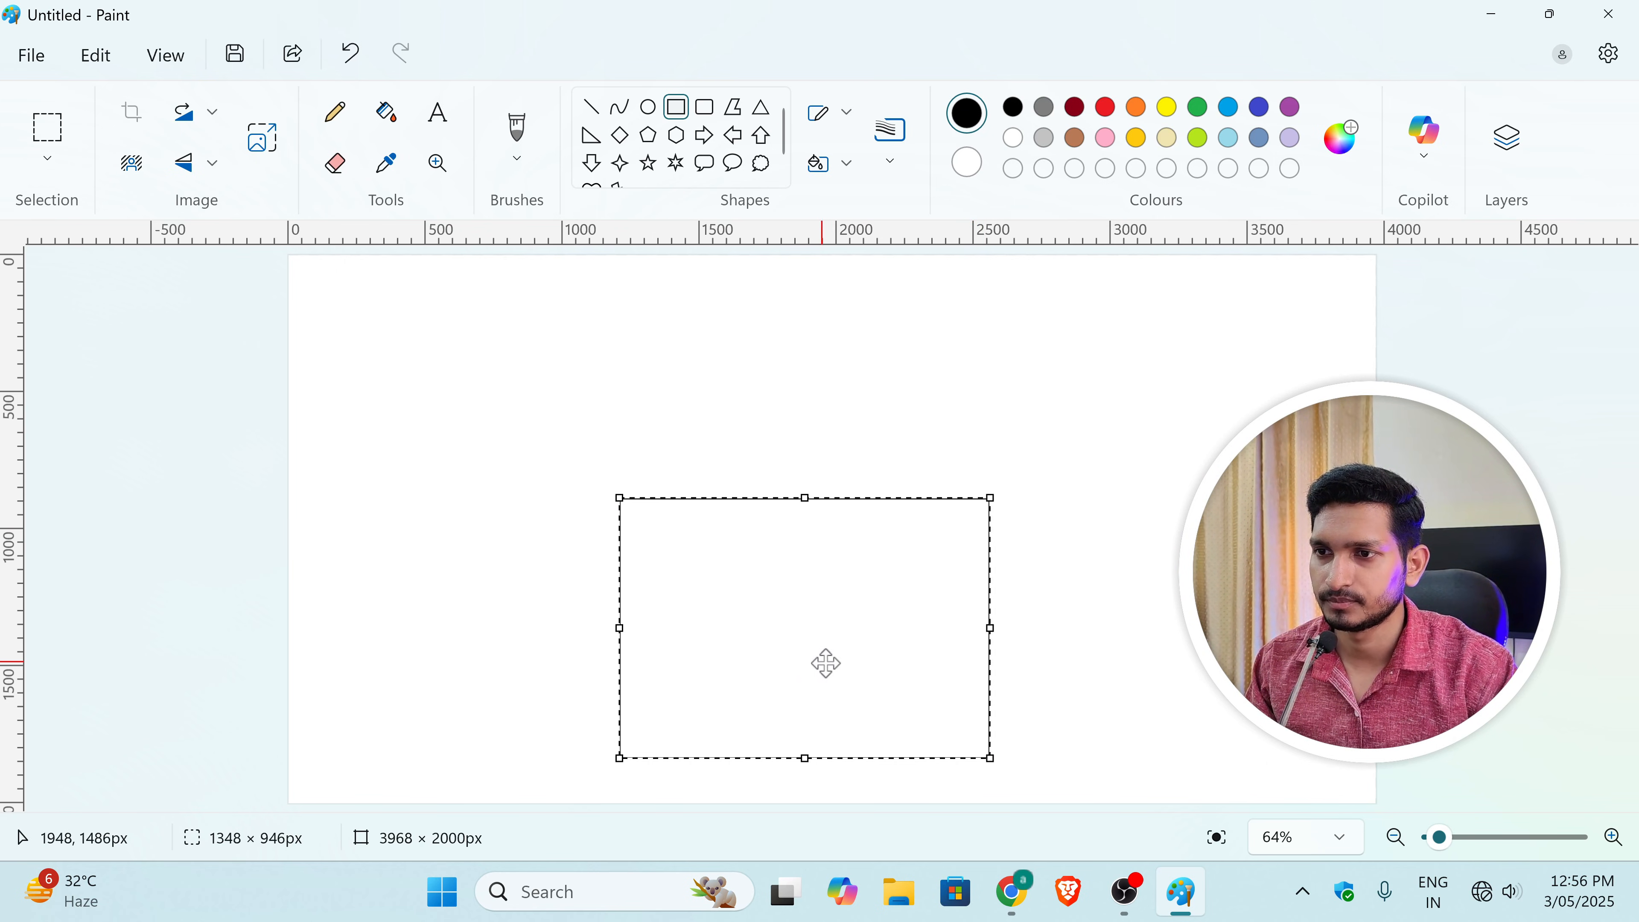
pyautogui.moveTo(827, 665); pyautogui.dragTo(836, 660)
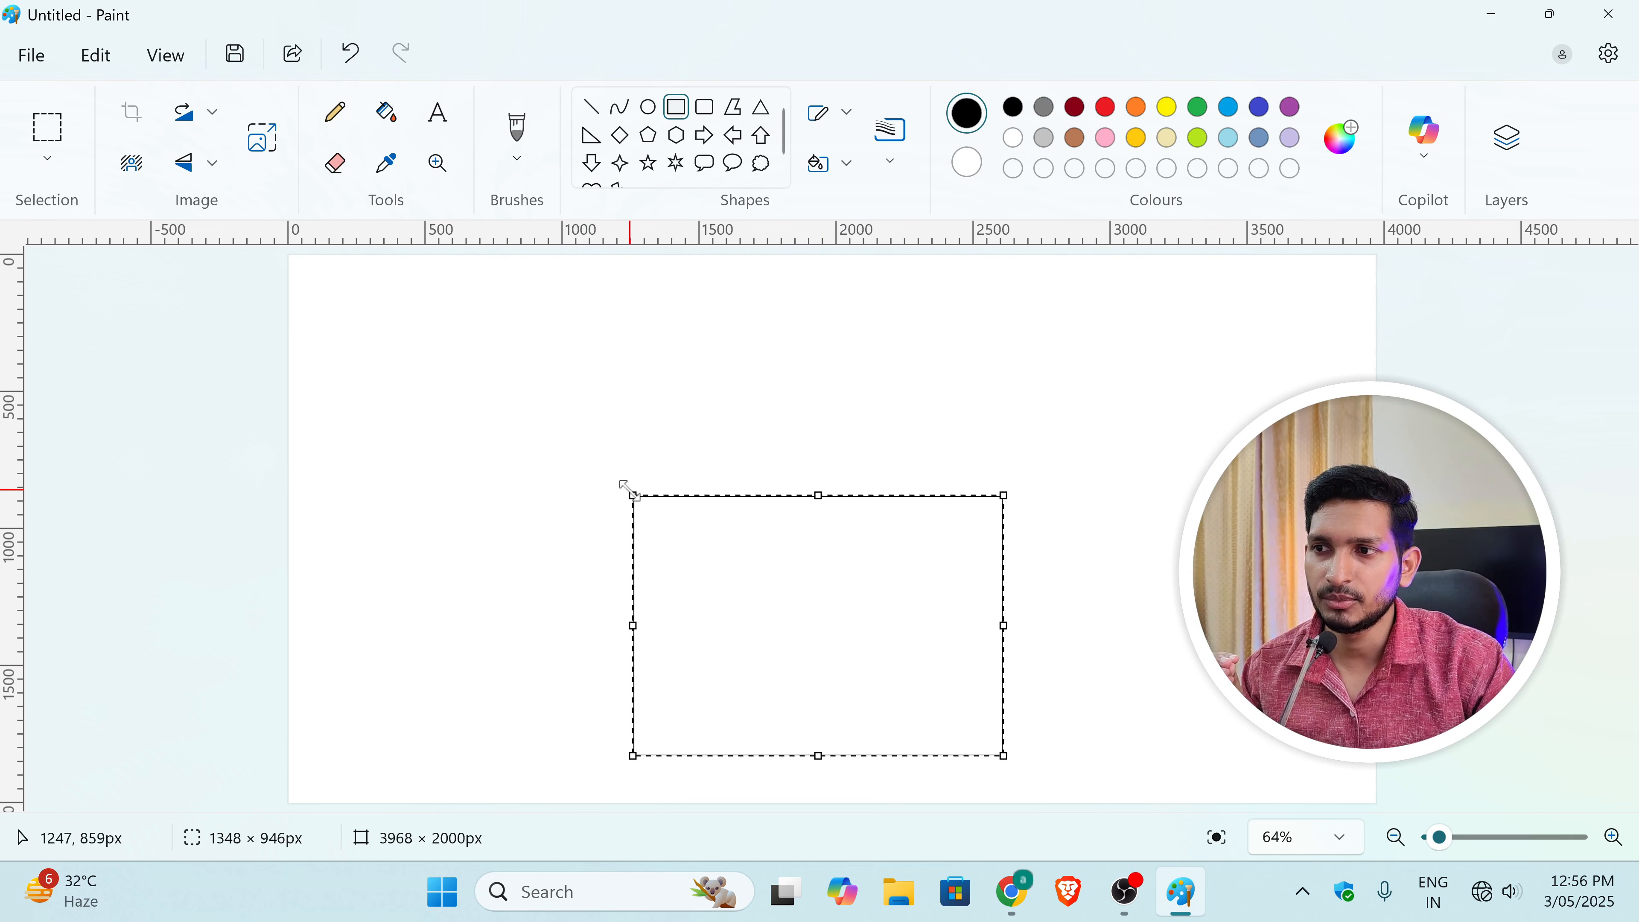
pyautogui.hotkey('ctrl', 'z')
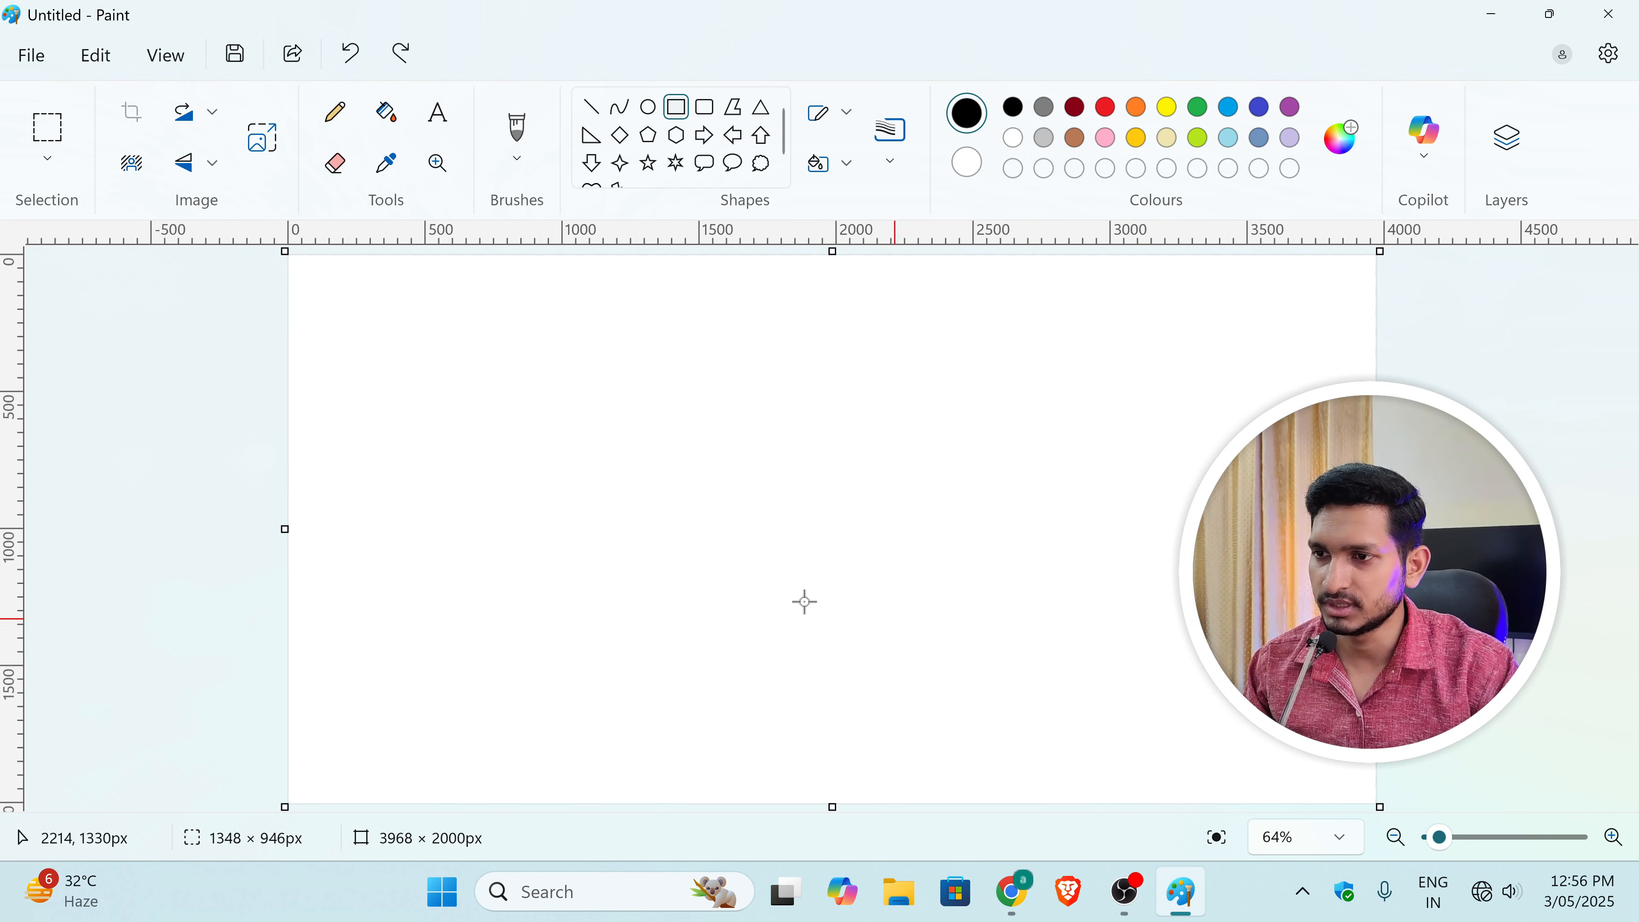
# Step: Draw a rectangle about 1225 × 866 px in the lower middle of the canvas and nudge it slightly right as the house body
pyautogui.moveTo(639, 531); pyautogui.dragTo(976, 769)
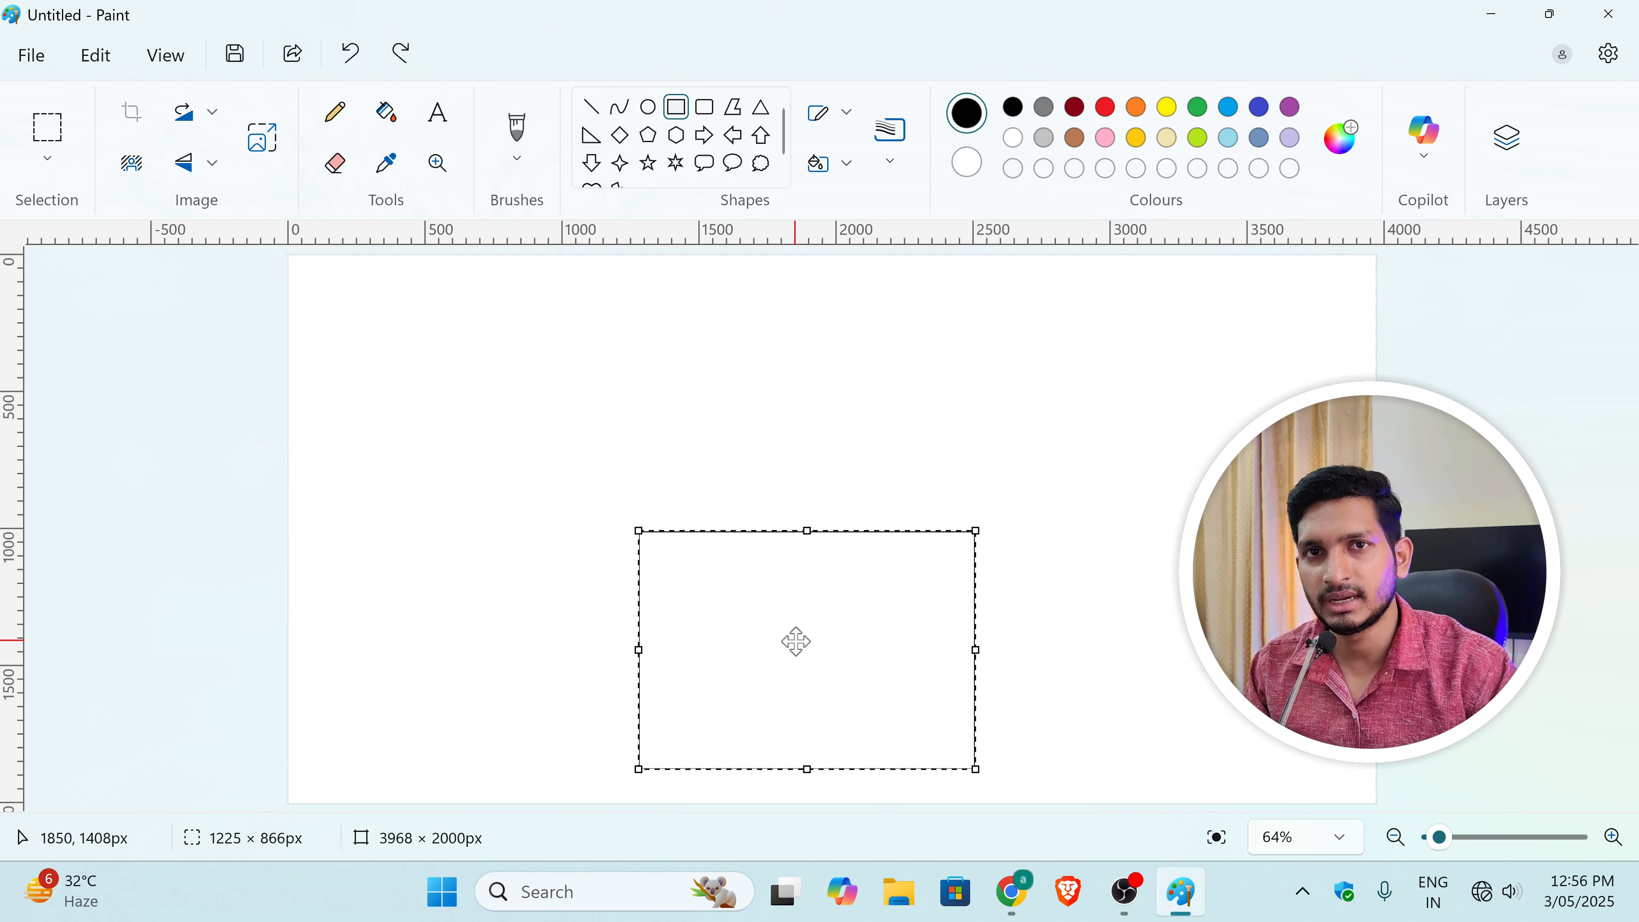
pyautogui.moveTo(795, 641)
pyautogui.mouseDown()
pyautogui.moveTo(674, 608)
pyautogui.moveTo(772, 439)
pyautogui.moveTo(1079, 571)
pyautogui.moveTo(766, 483)
pyautogui.moveTo(674, 592)
pyautogui.moveTo(848, 545)
pyautogui.moveTo(874, 641)
pyautogui.moveTo(809, 640)
pyautogui.mouseUp()
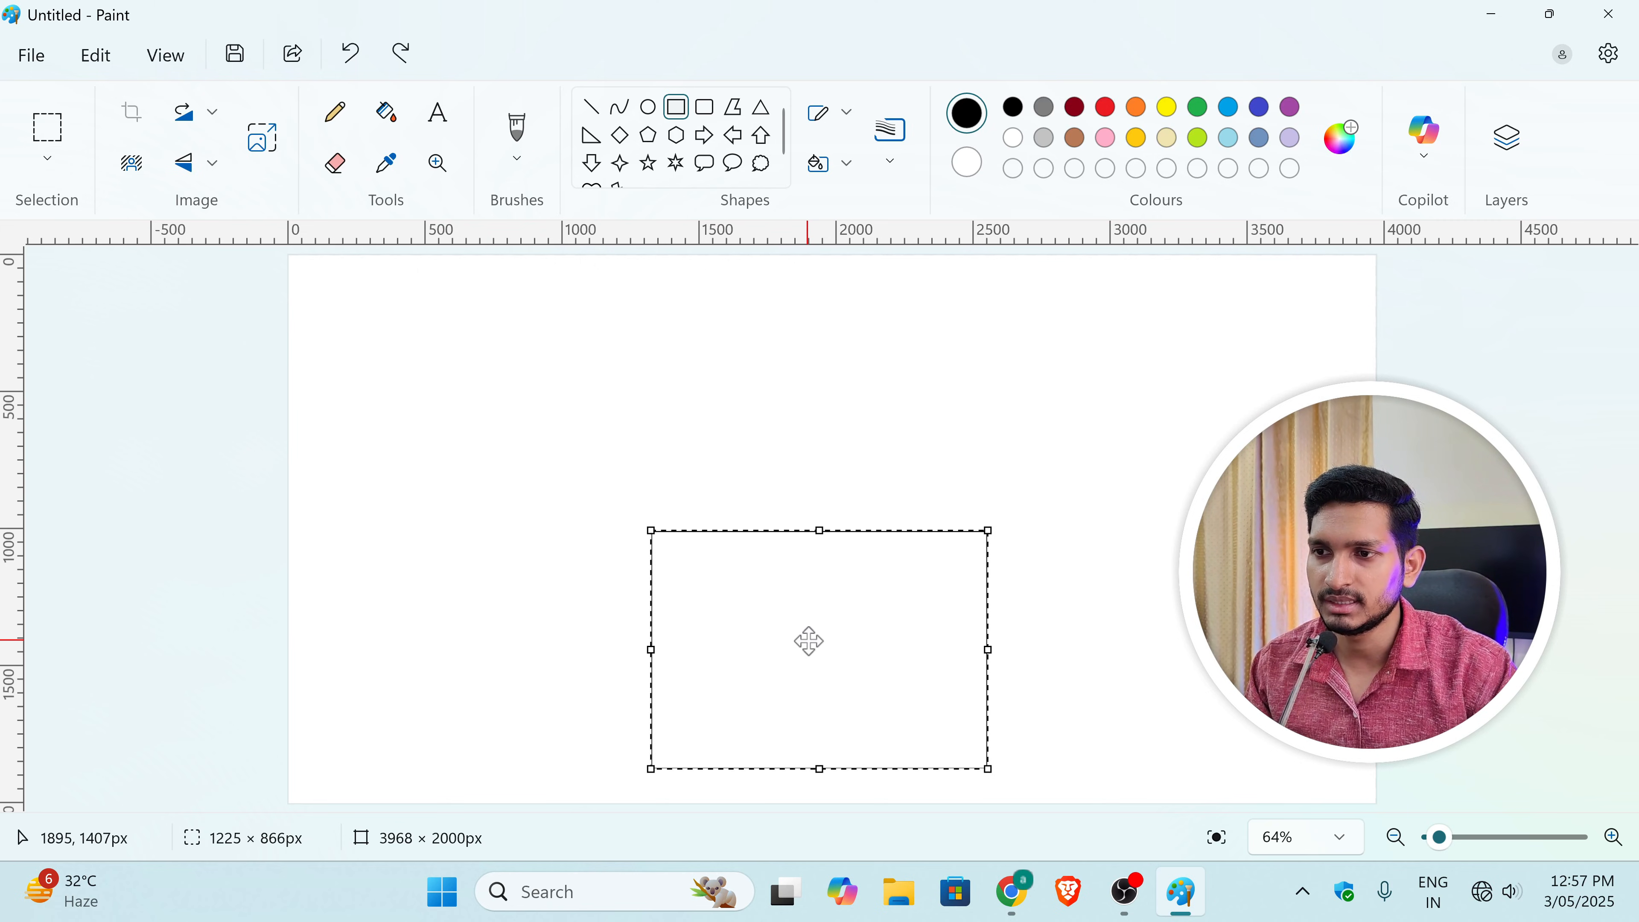
pyautogui.click(1130, 559)
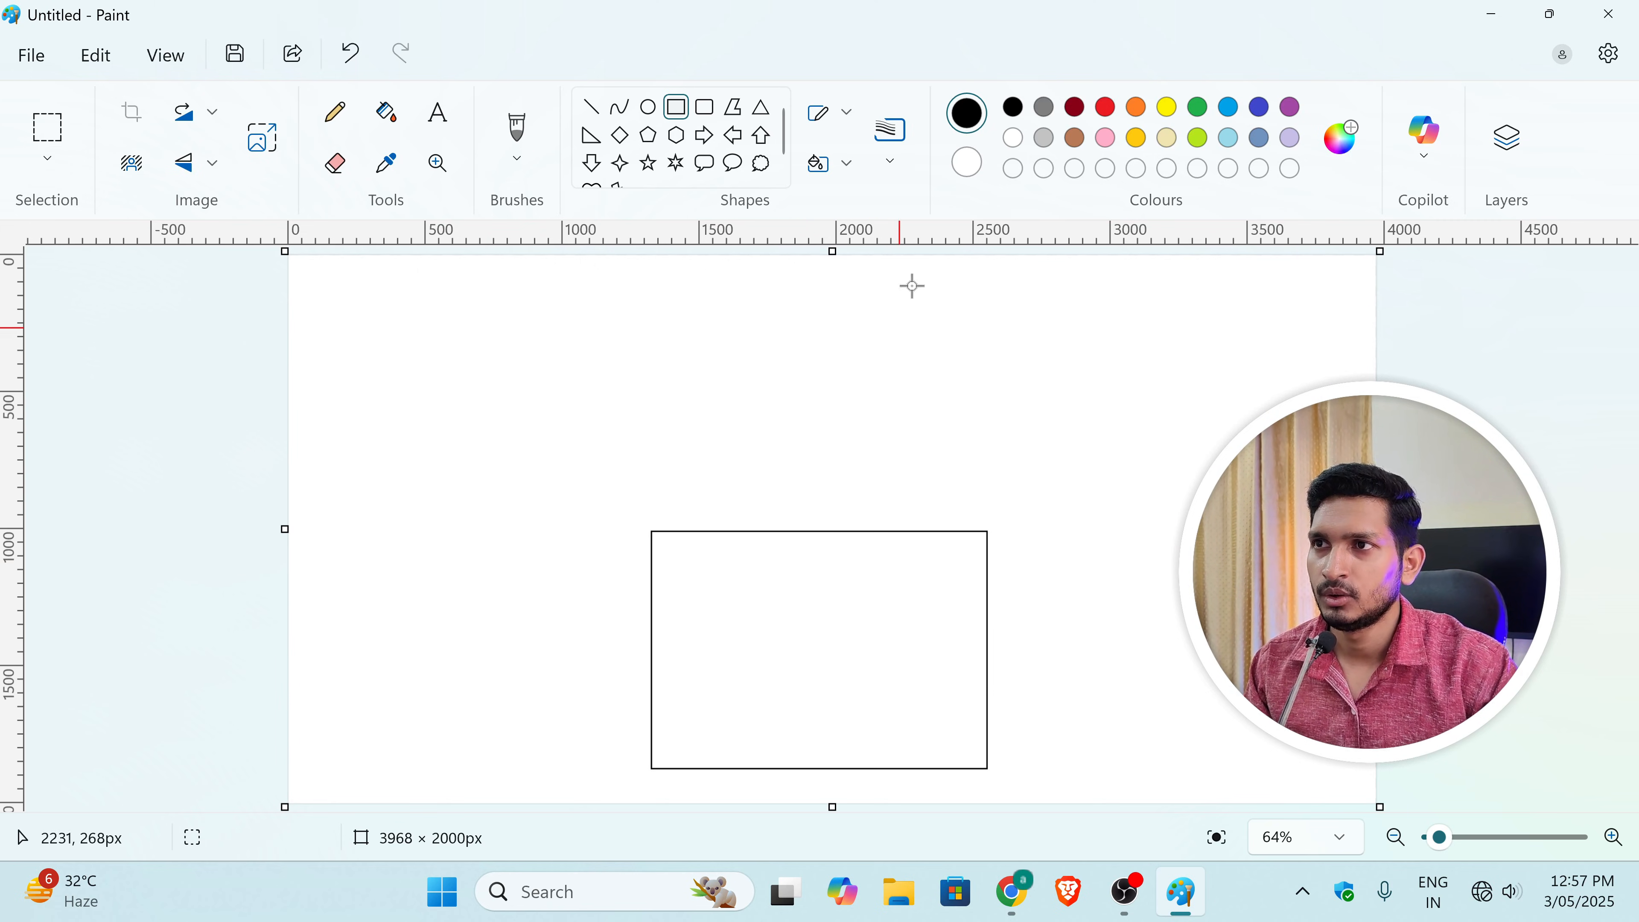
# Step: Draw a triangle about 2100 × 840 px and place it centred on the rectangle's top edge as the roof
pyautogui.click(765, 115)
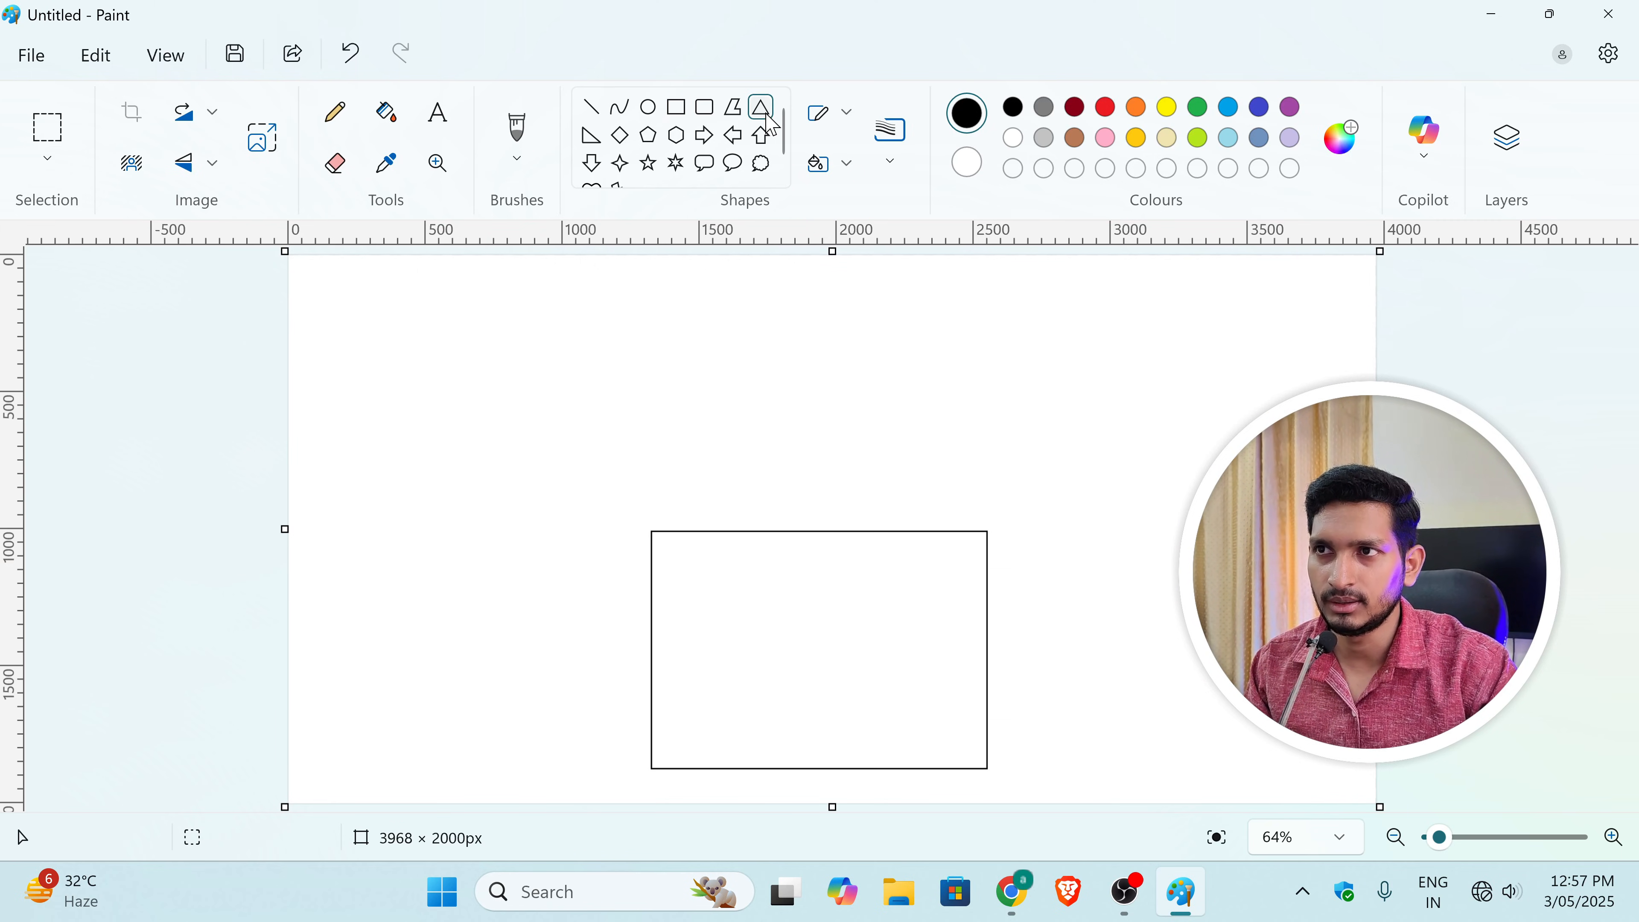
pyautogui.moveTo(489, 316); pyautogui.dragTo(1064, 547)
pyautogui.moveTo(732, 483); pyautogui.dragTo(775, 470)
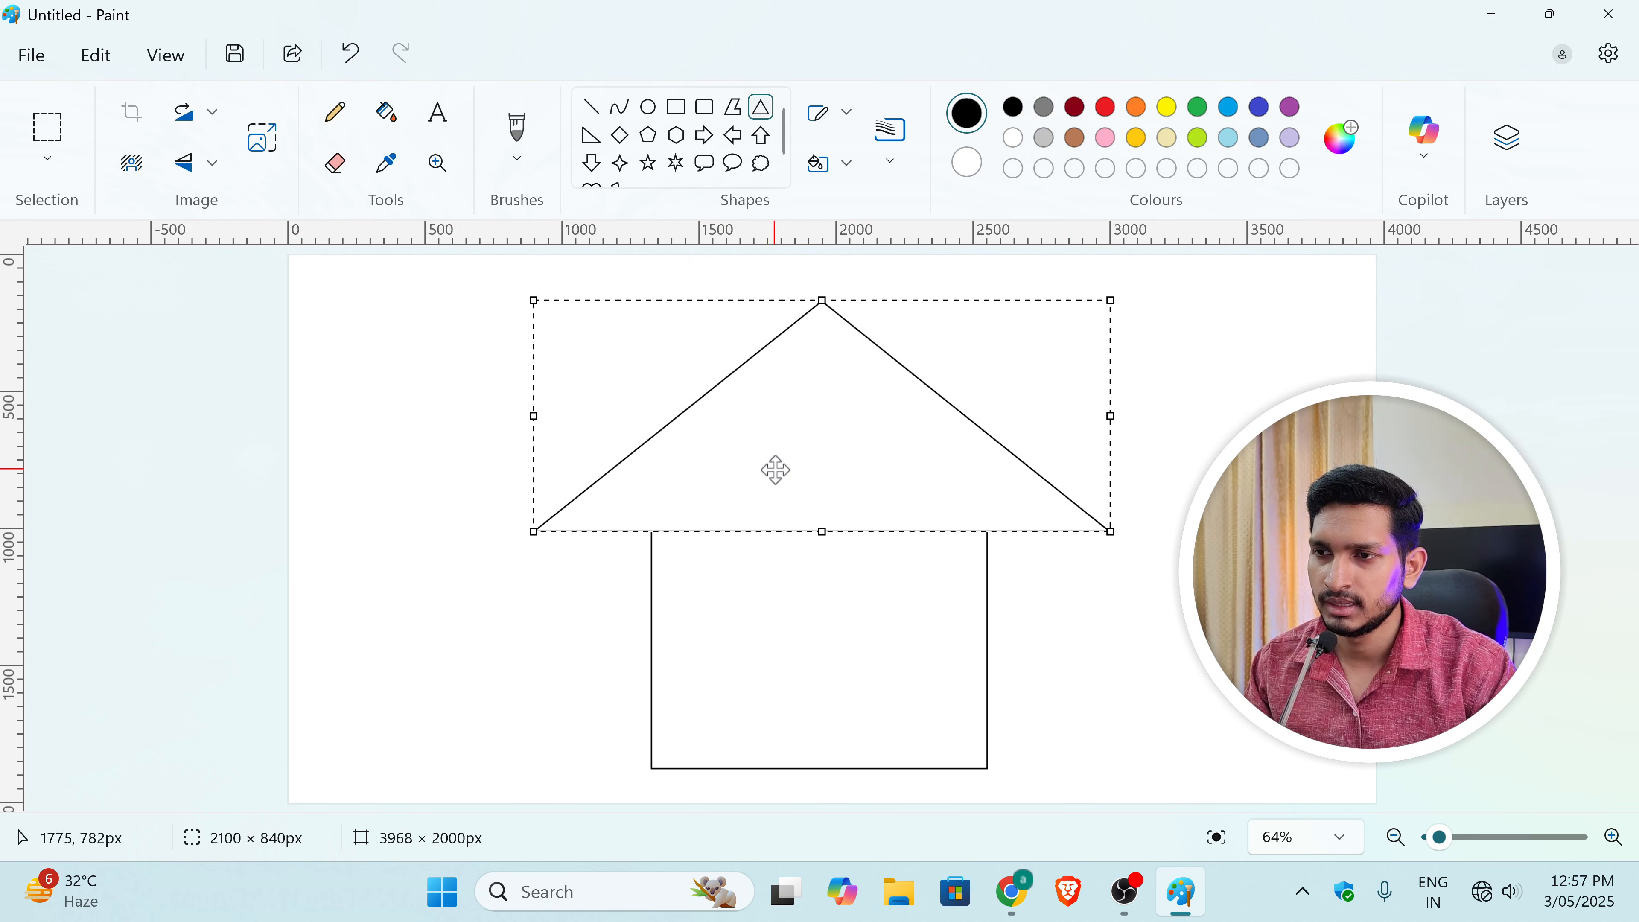
pyautogui.click(1138, 501)
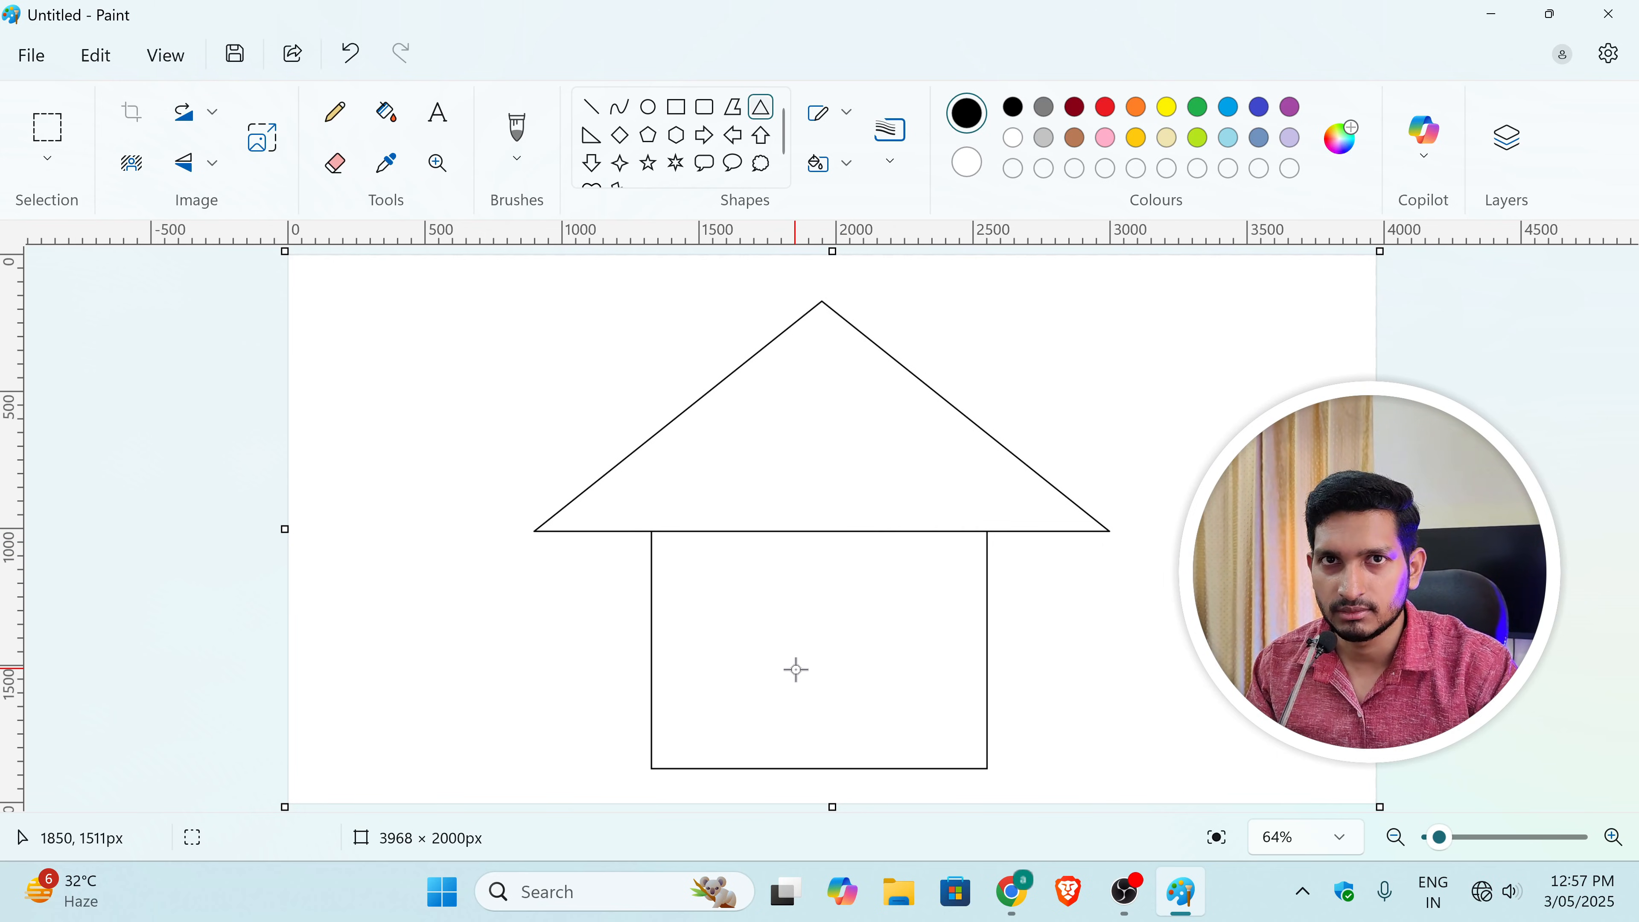
# Step: Draw a door rectangle about 341 × 635 px inside the house body and move it down to rest on the bottom edge
pyautogui.click(683, 119)
pyautogui.moveTo(757, 574); pyautogui.dragTo(851, 751)
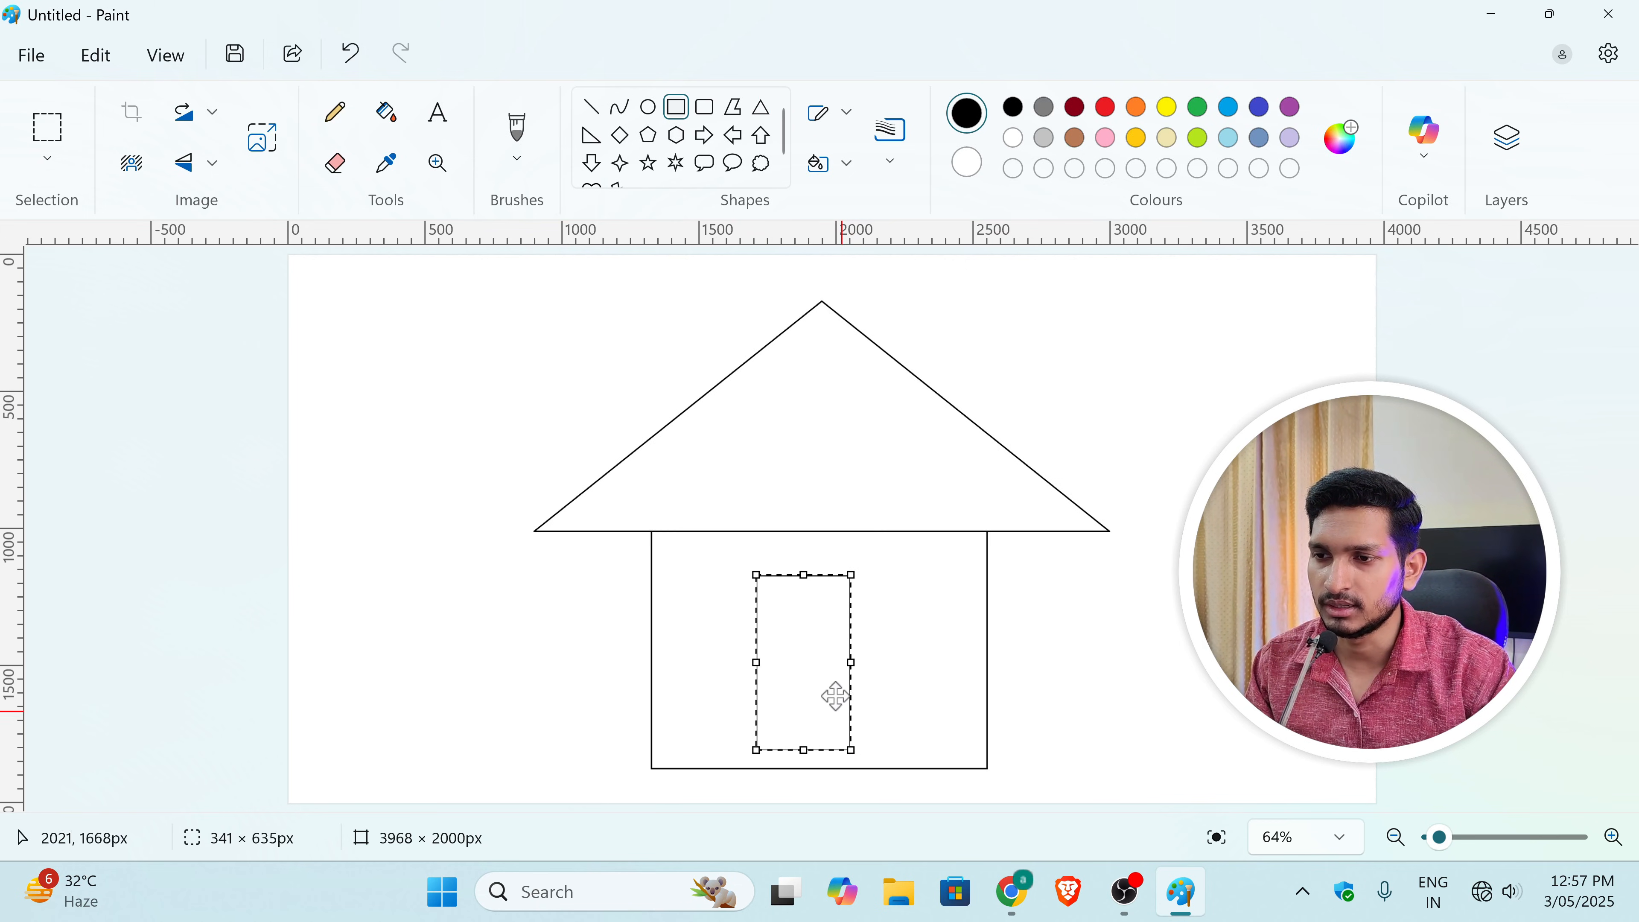
pyautogui.moveTo(804, 636); pyautogui.dragTo(824, 657)
pyautogui.click(1180, 650)
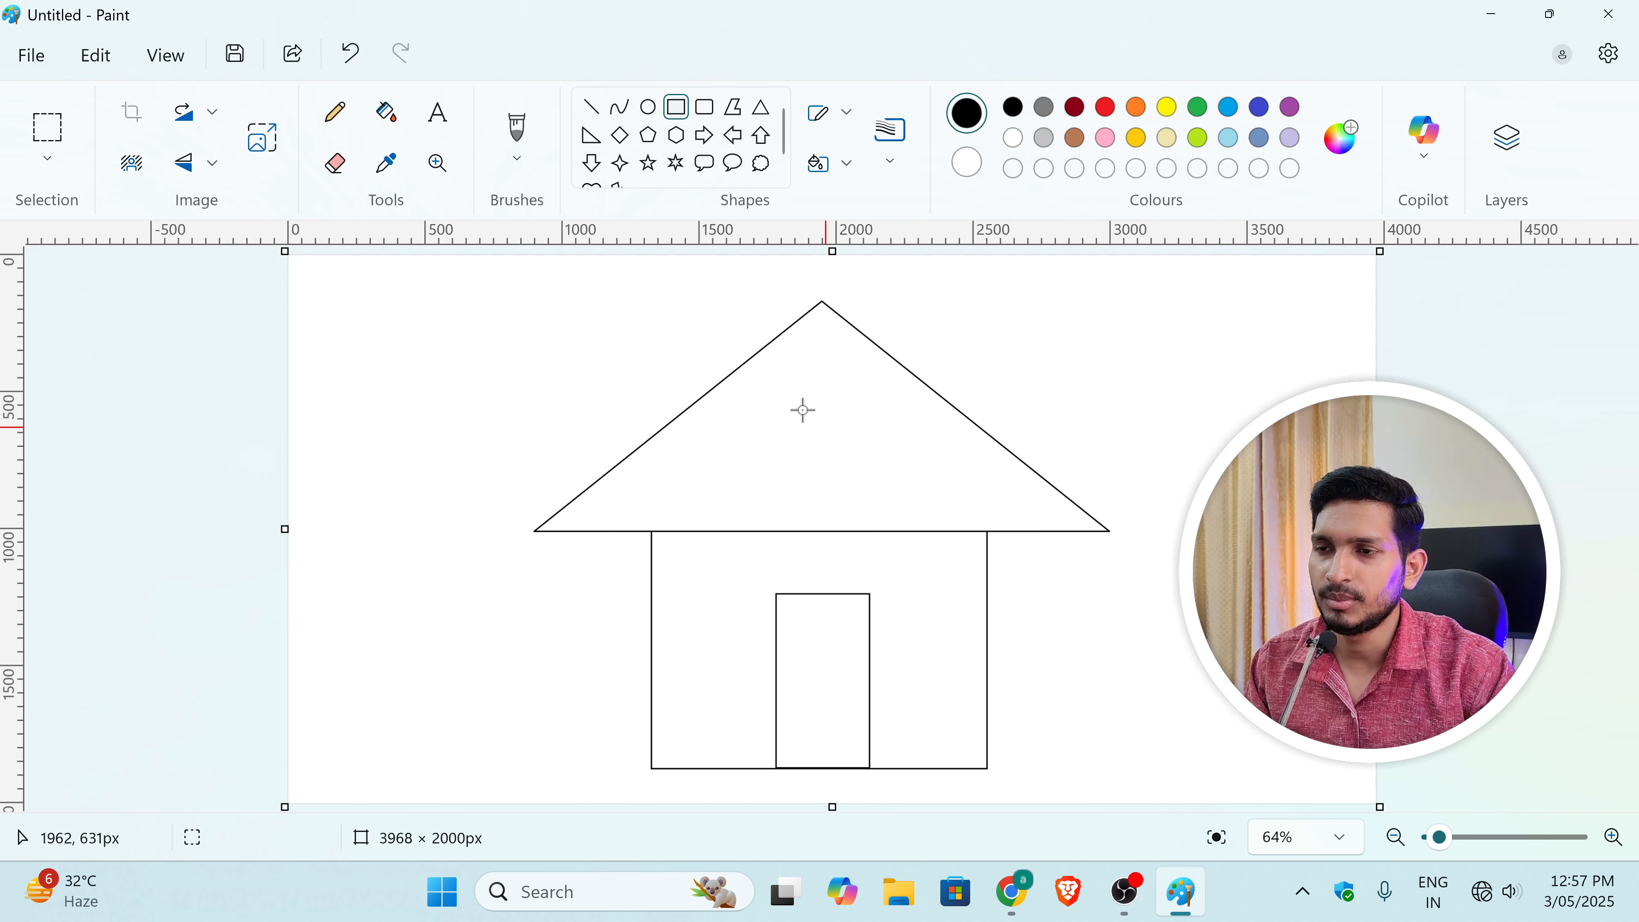
# Step: Draw a circular window about 296 × 293 px in the middle of the triangular roof
pyautogui.click(648, 107)
pyautogui.moveTo(788, 400); pyautogui.dragTo(828, 441)
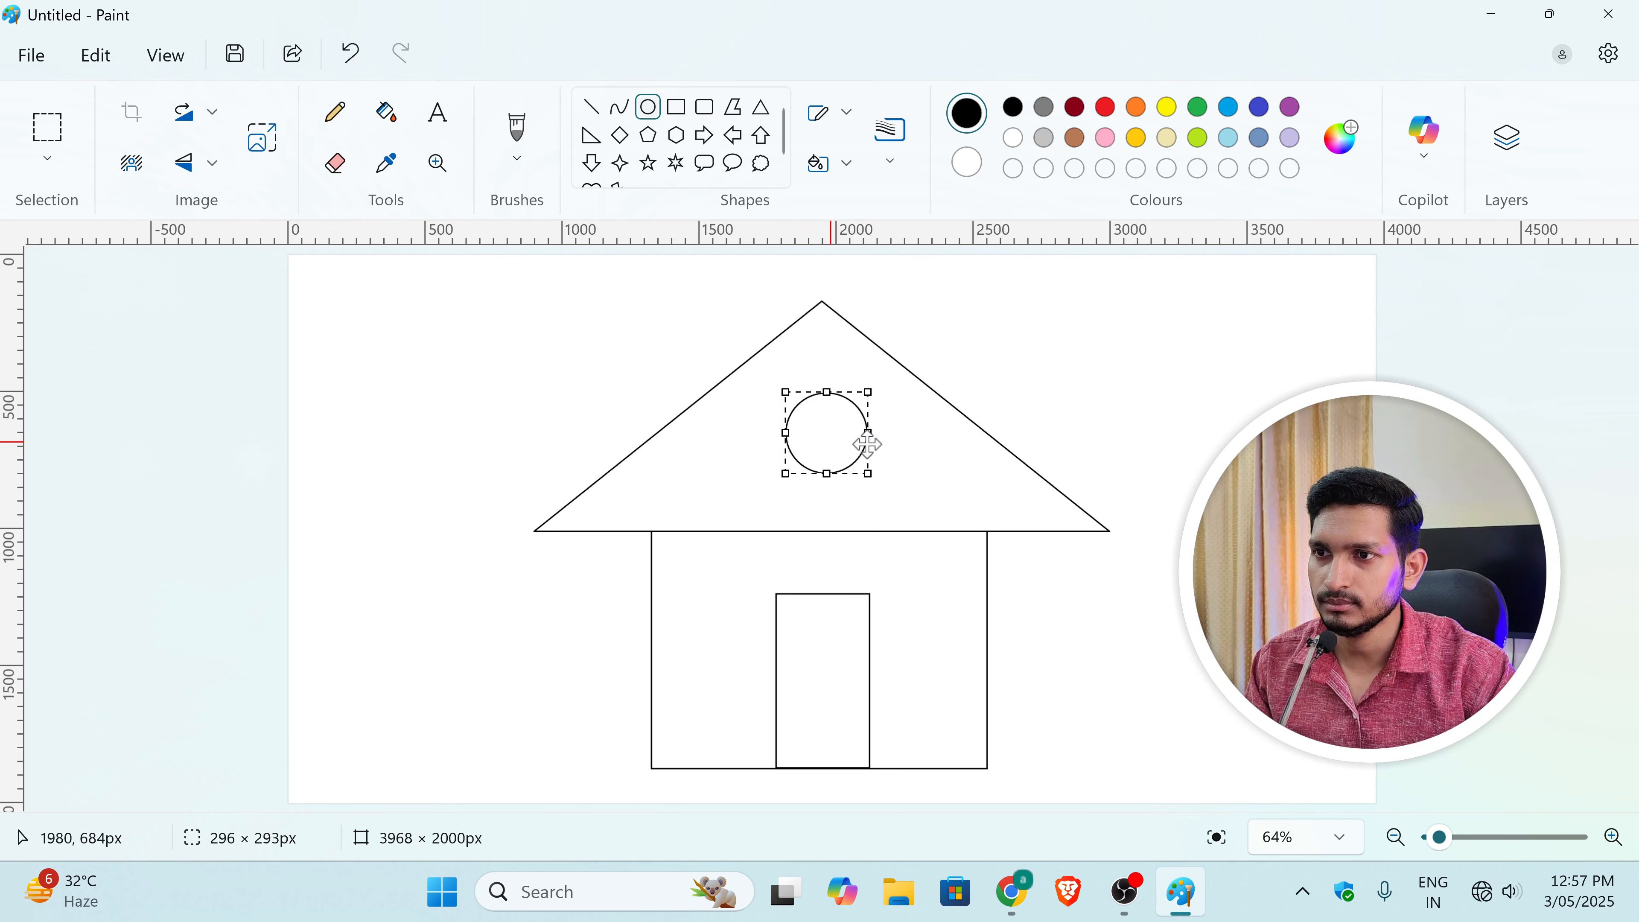
pyautogui.click(1102, 399)
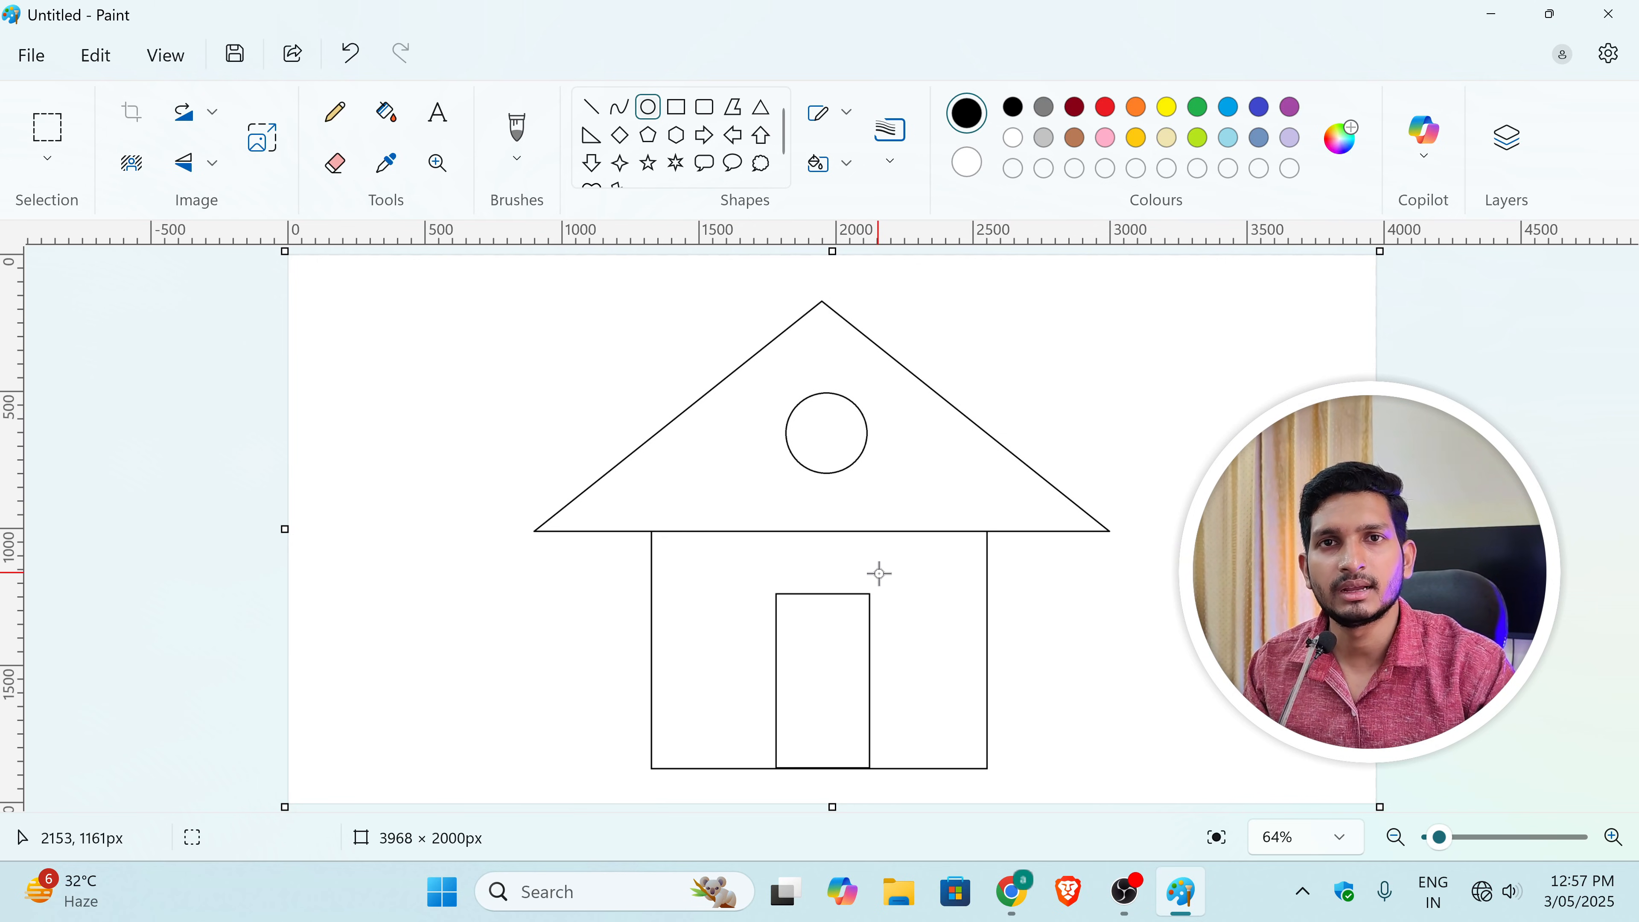
# Step: Fill the roof with red and the house wall around the door with yellow
pyautogui.click(391, 117)
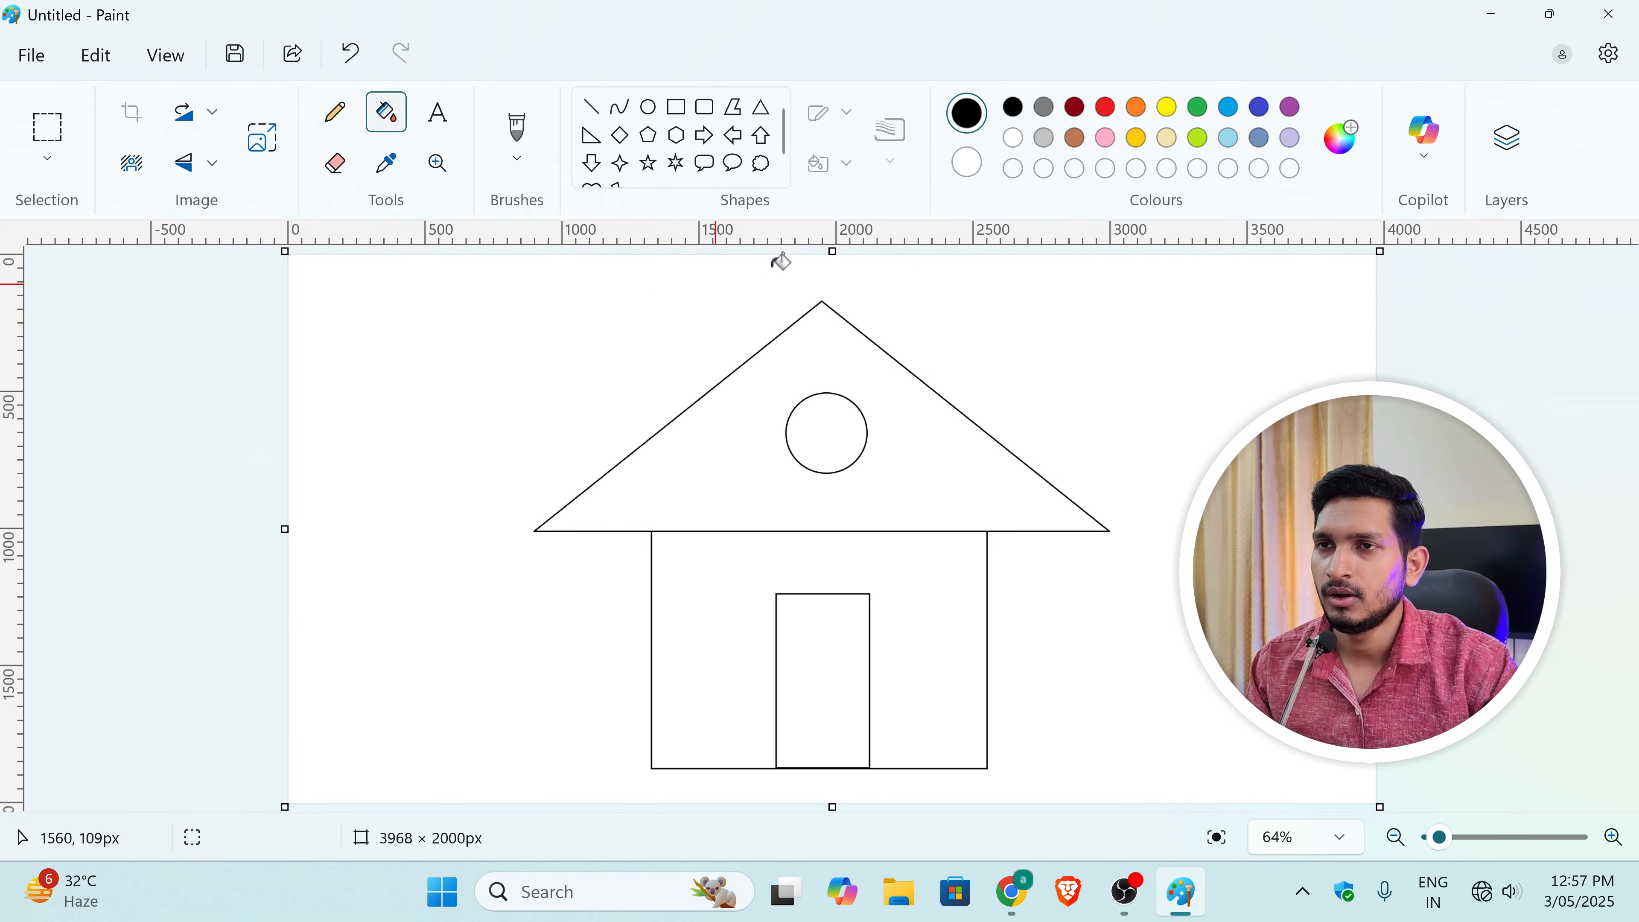
pyautogui.click(1105, 107)
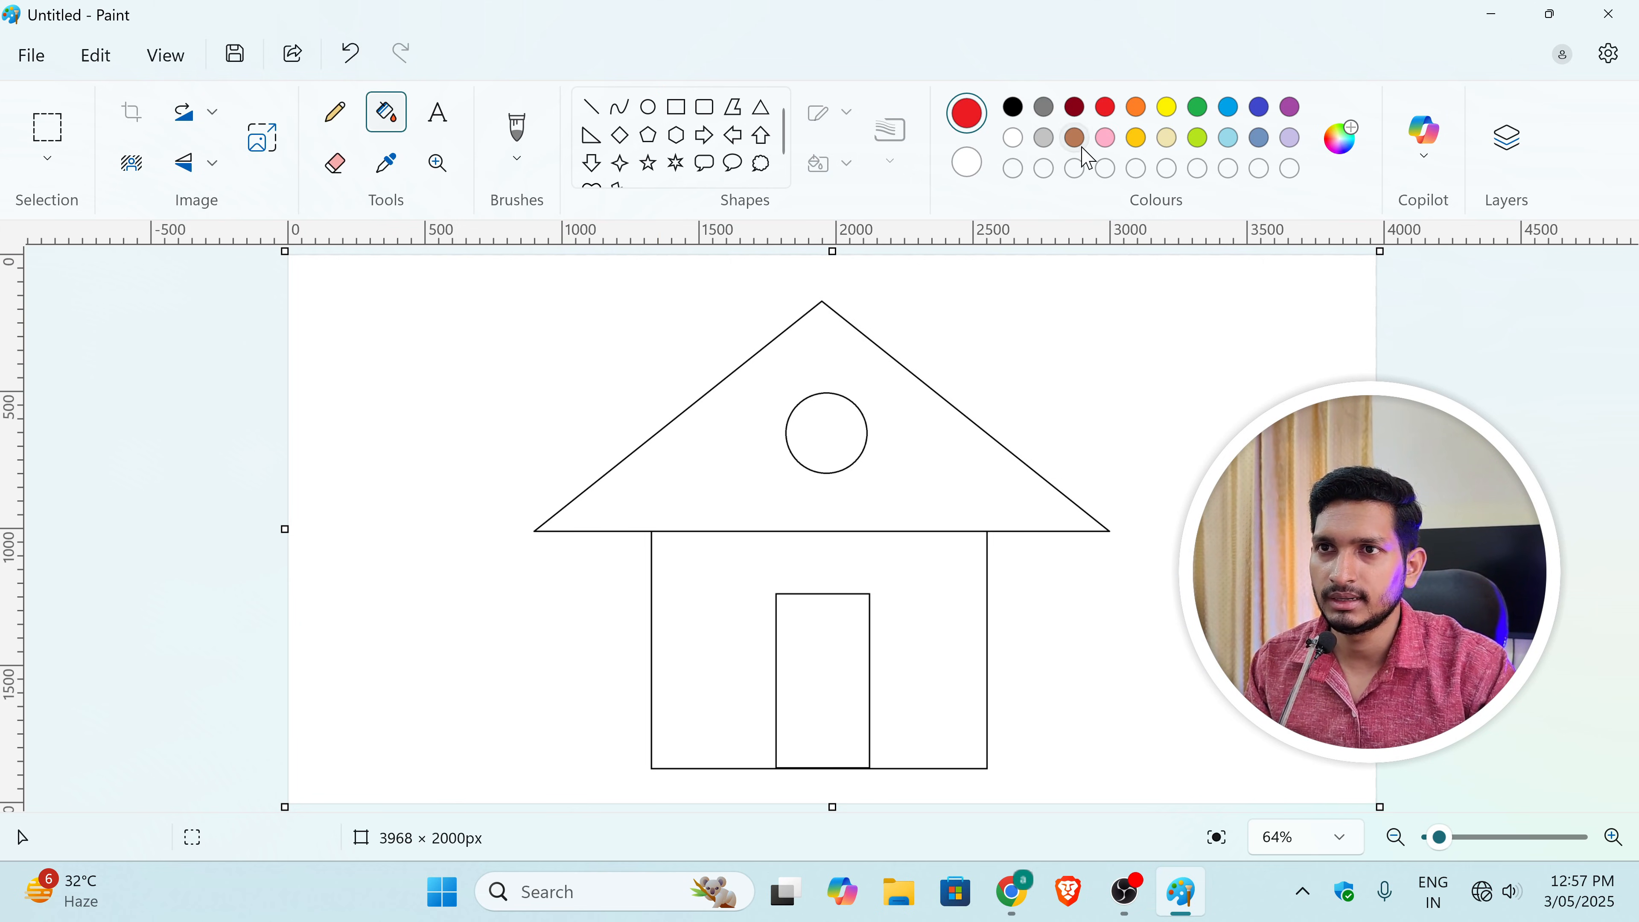
pyautogui.click(833, 355)
pyautogui.click(1166, 109)
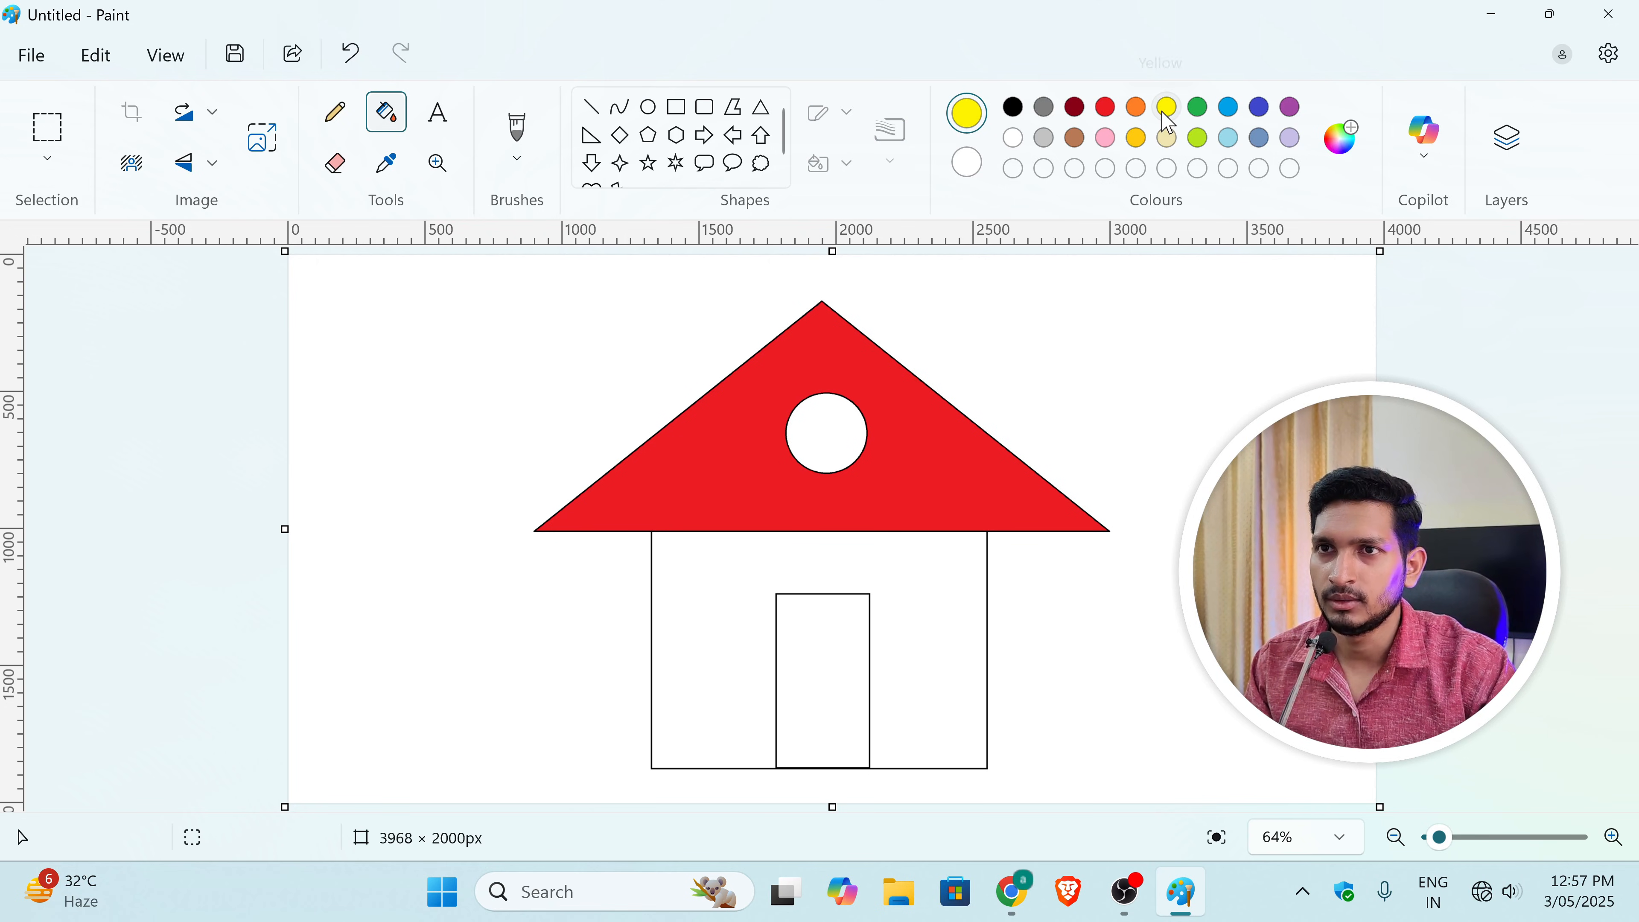
pyautogui.click(962, 643)
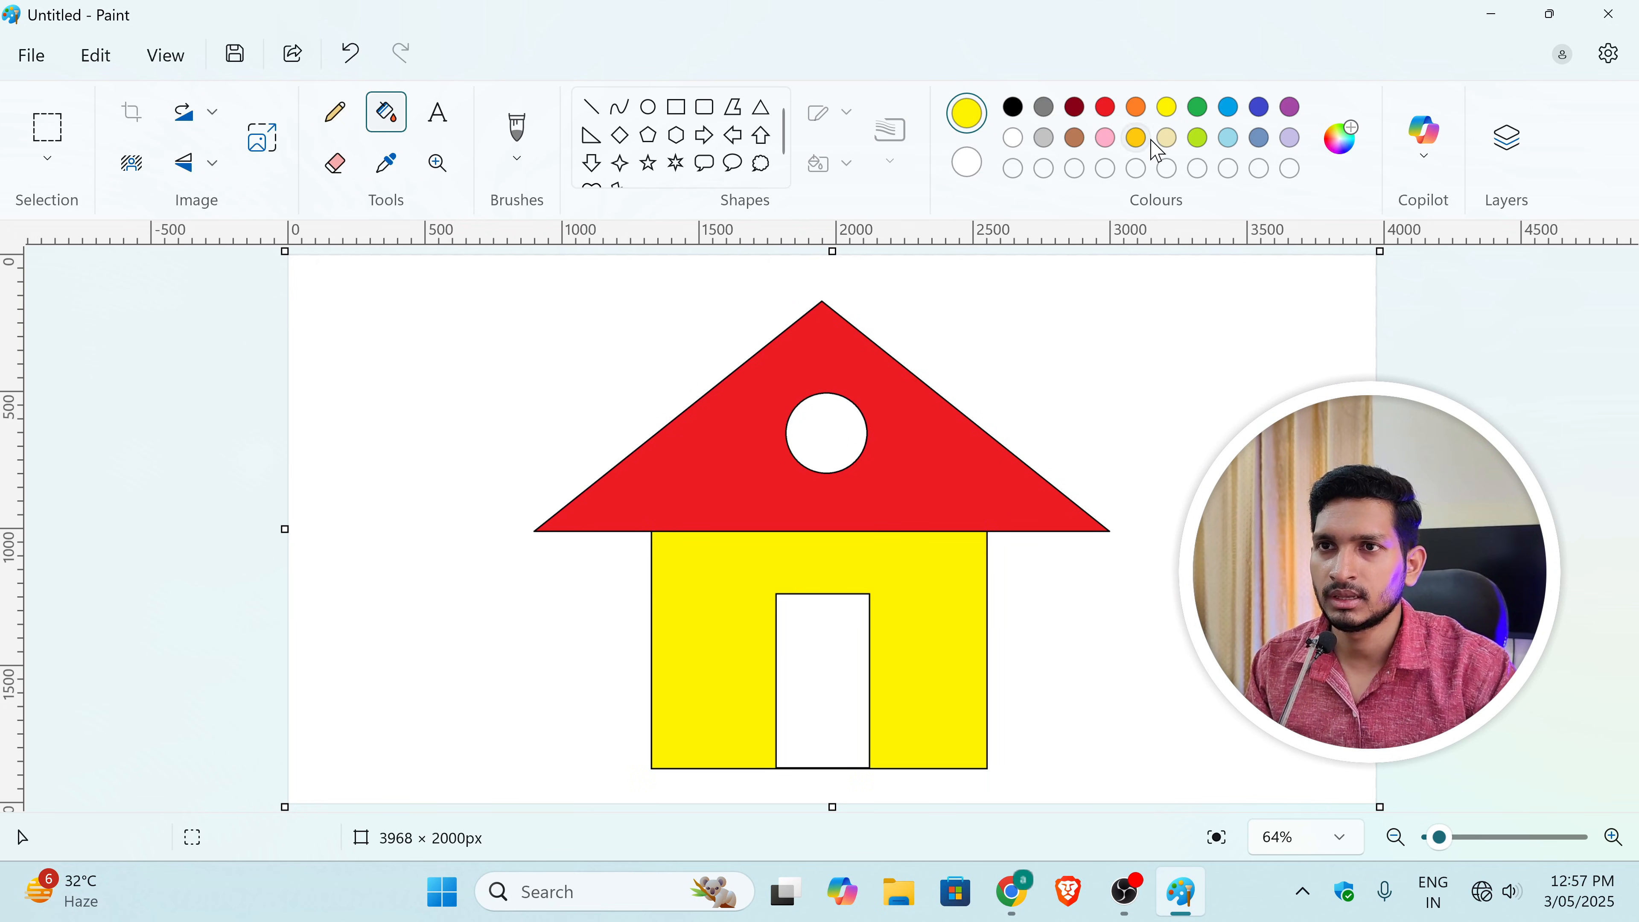
# Step: Fill the round window with indigo blue and the door with the lighter bright blue
pyautogui.click(1259, 107)
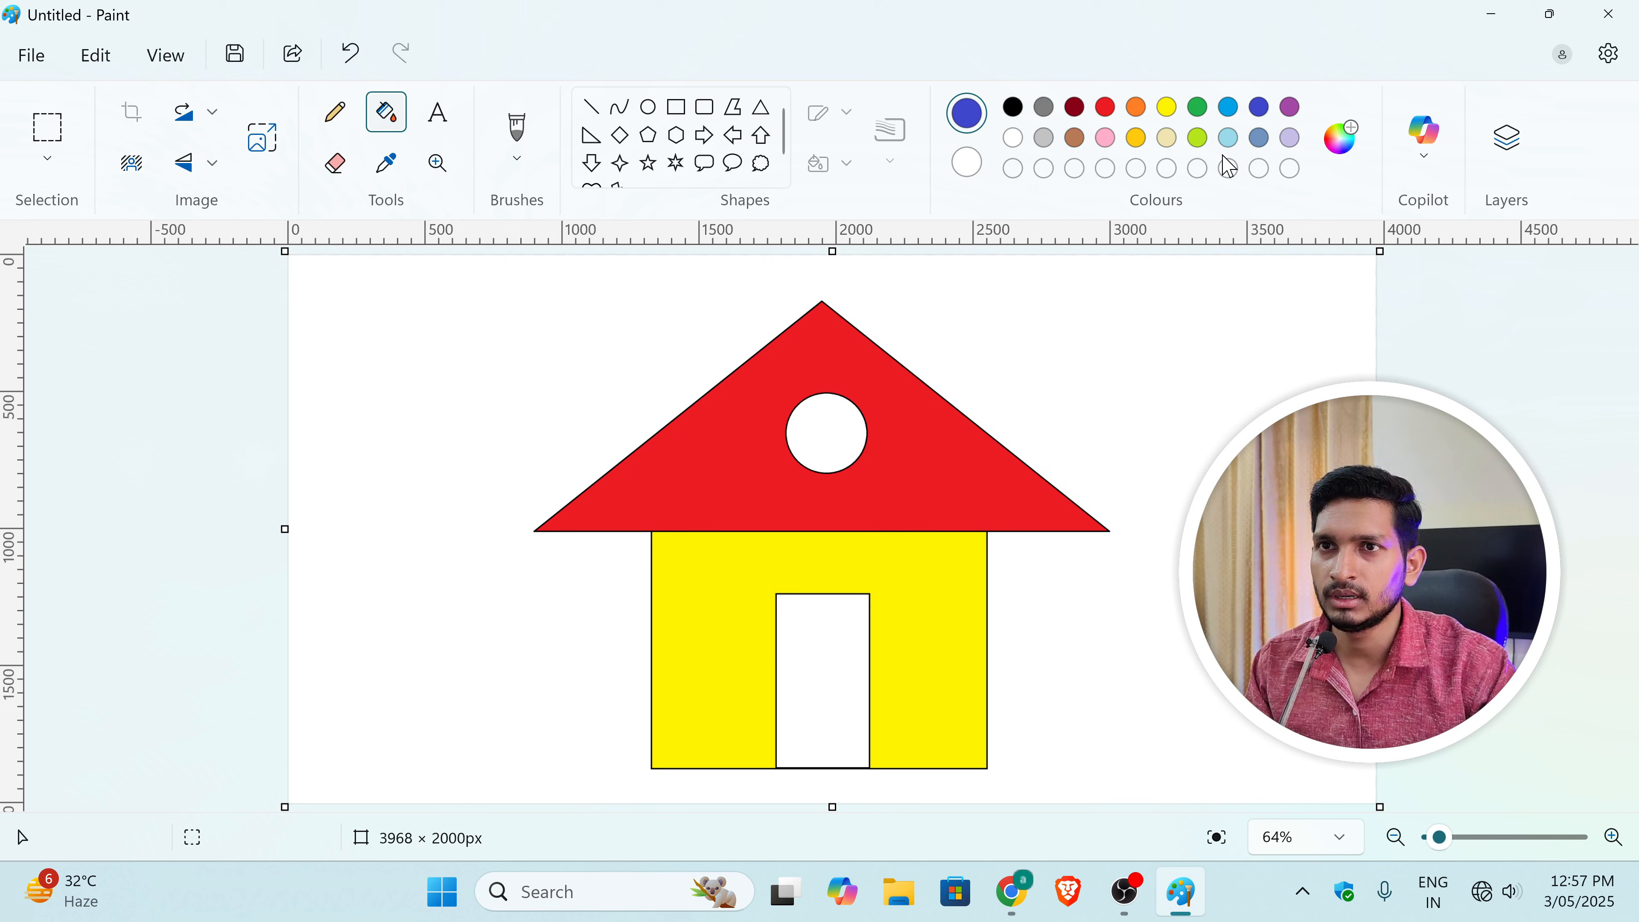
pyautogui.click(860, 434)
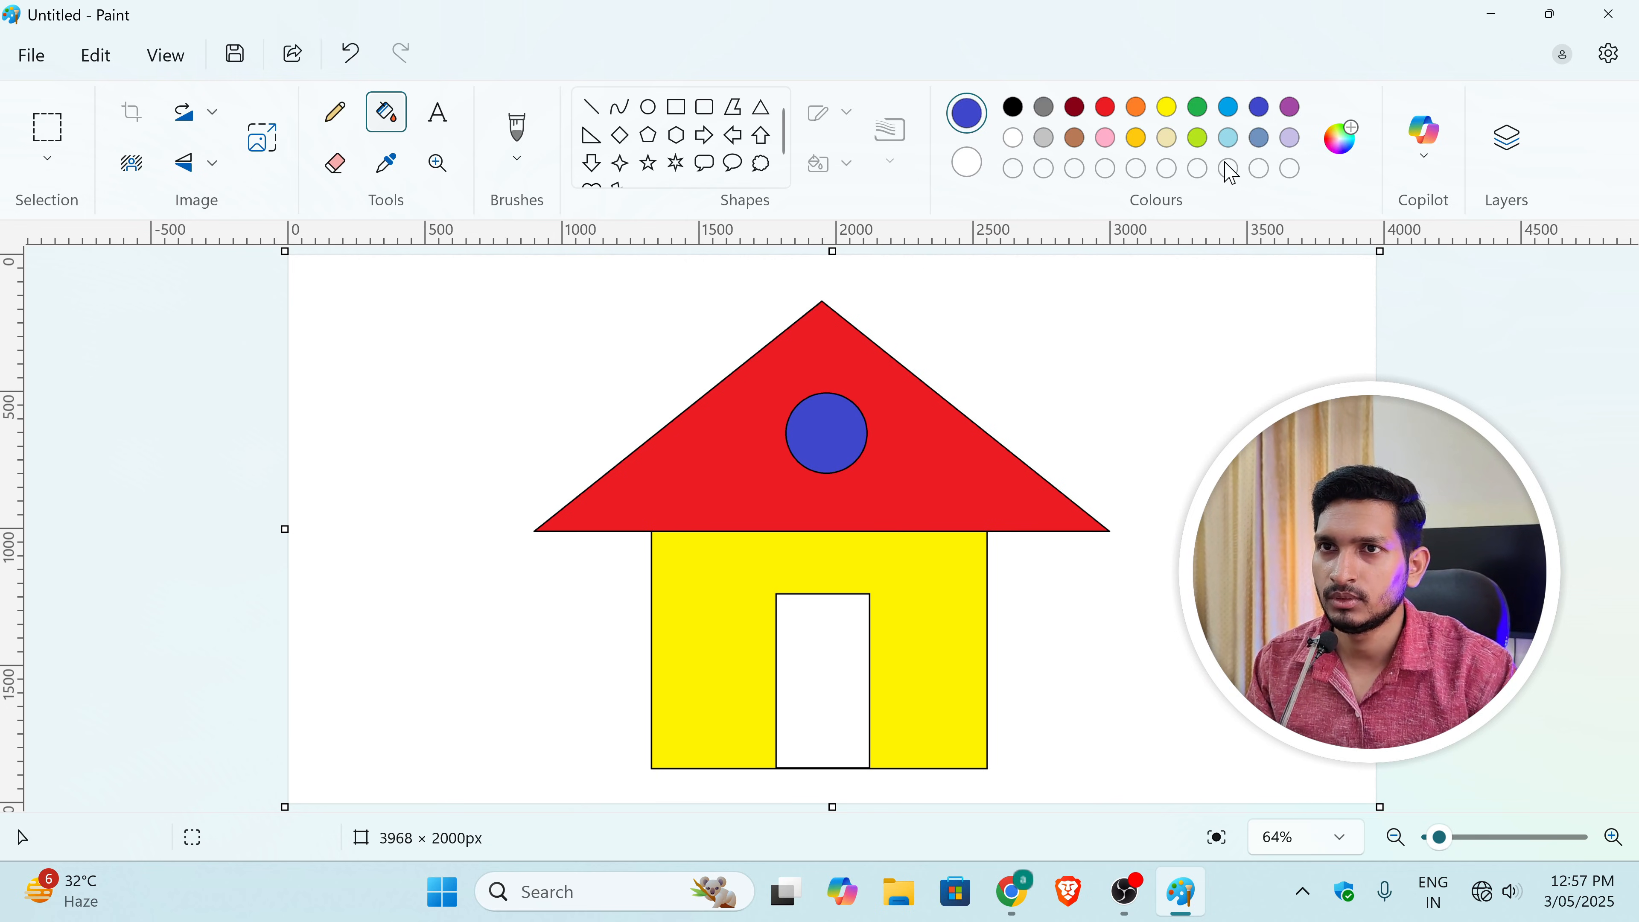
pyautogui.click(1228, 106)
pyautogui.click(819, 728)
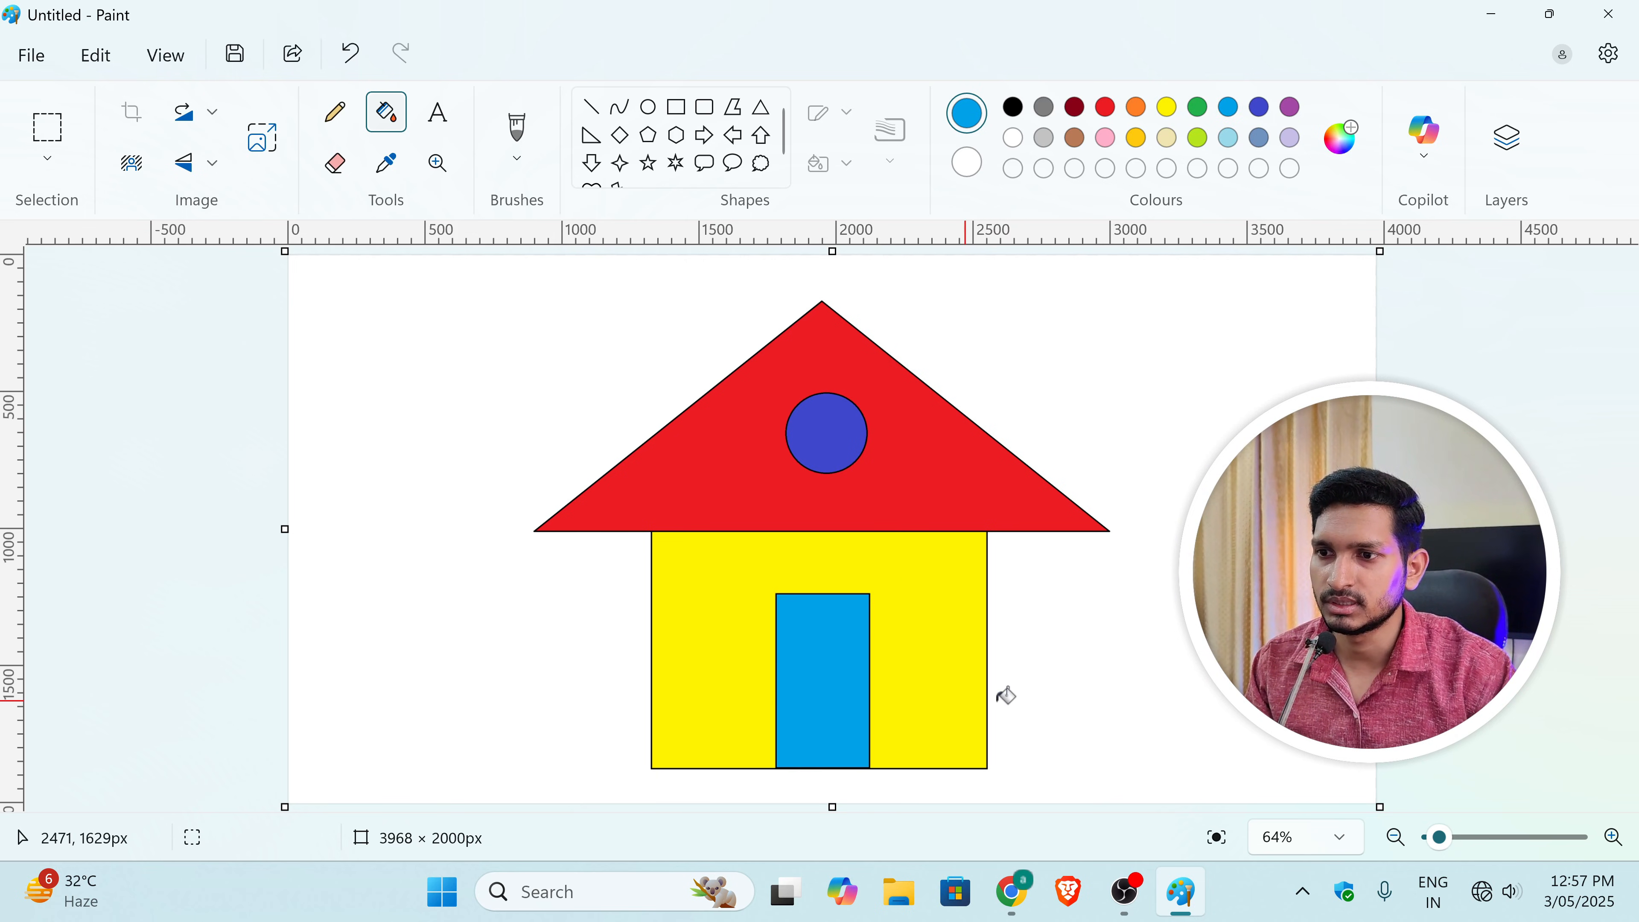